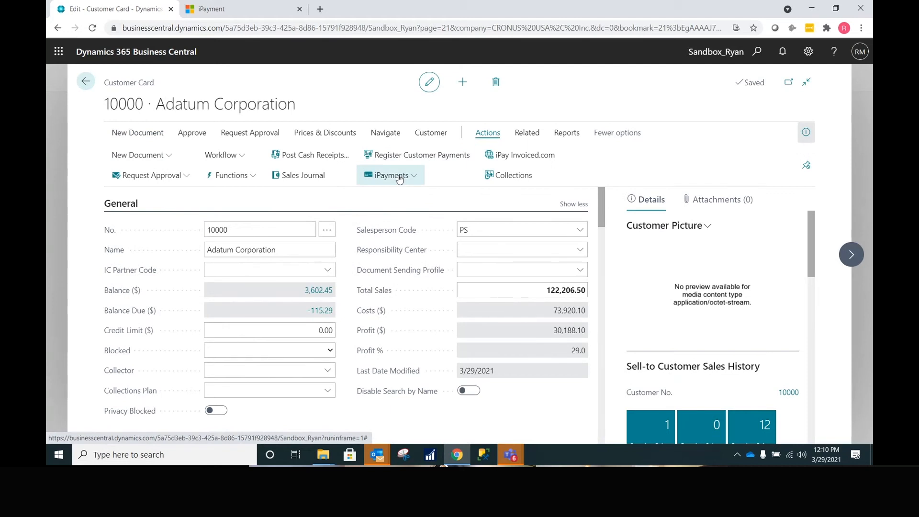
- From Adatum Corporation's customer card, open the iPayments Profiles list
left_click(401, 177)
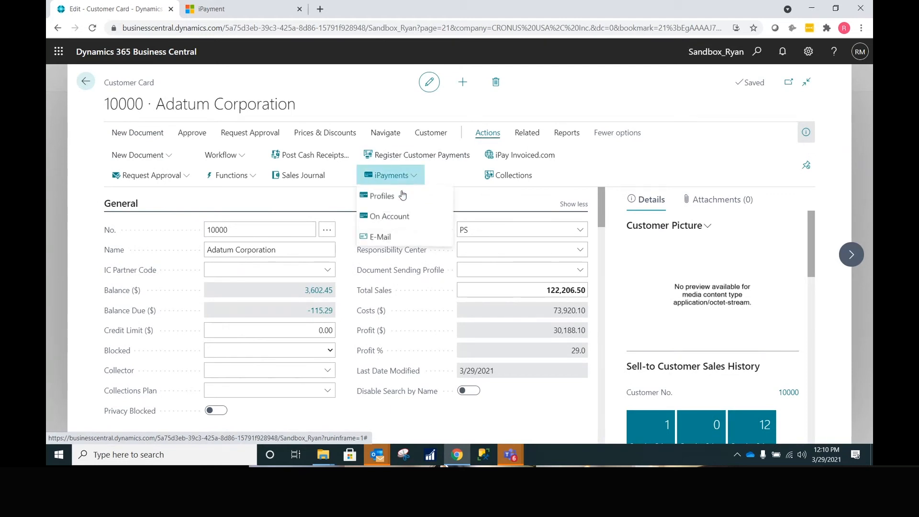
left_click(408, 197)
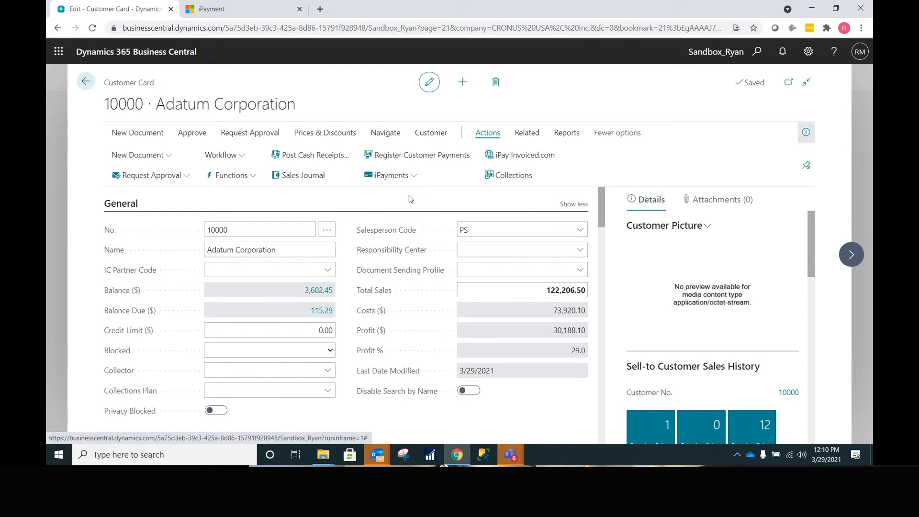
- Save a new Sample Merchant VISA card profile (test card ending 1111) expiring 09/24
scroll(417, 220, "down", 5)
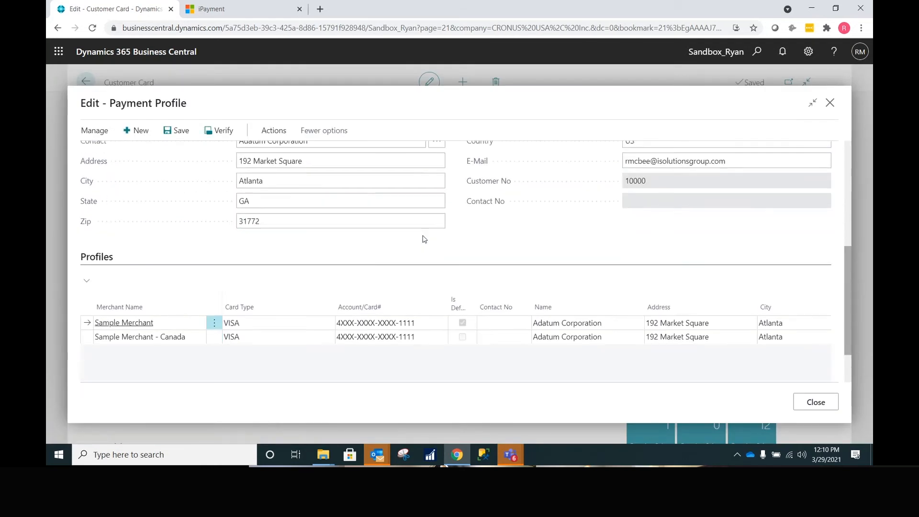
scroll(424, 239, "down", 1)
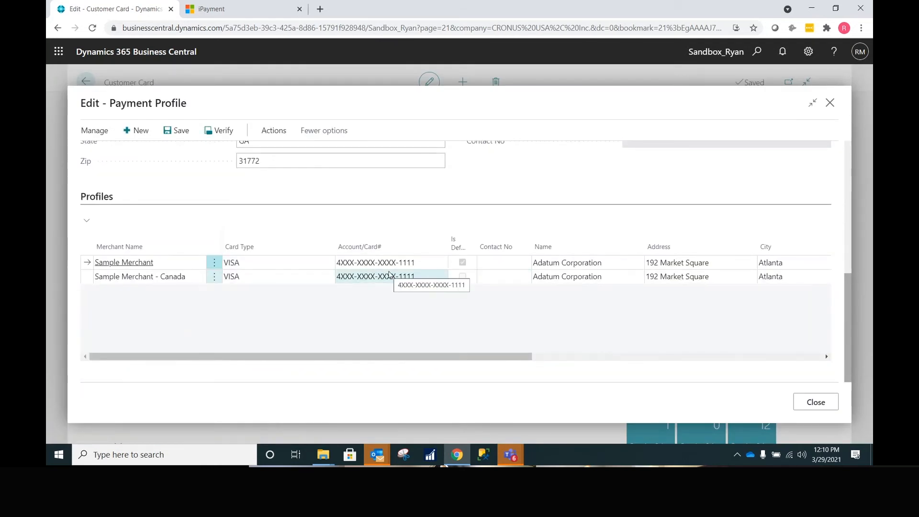
scroll(453, 254, "up", 6)
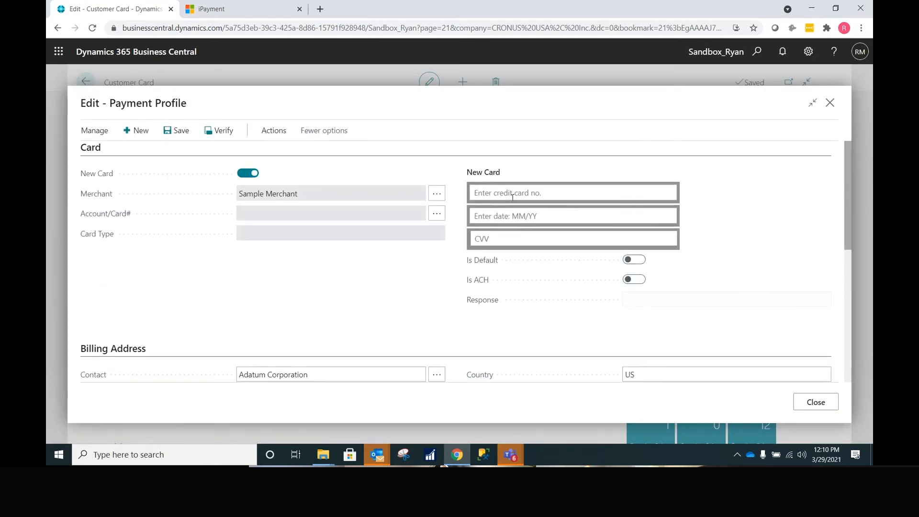
left_click(512, 195)
type("4111-1111-1111-1111")
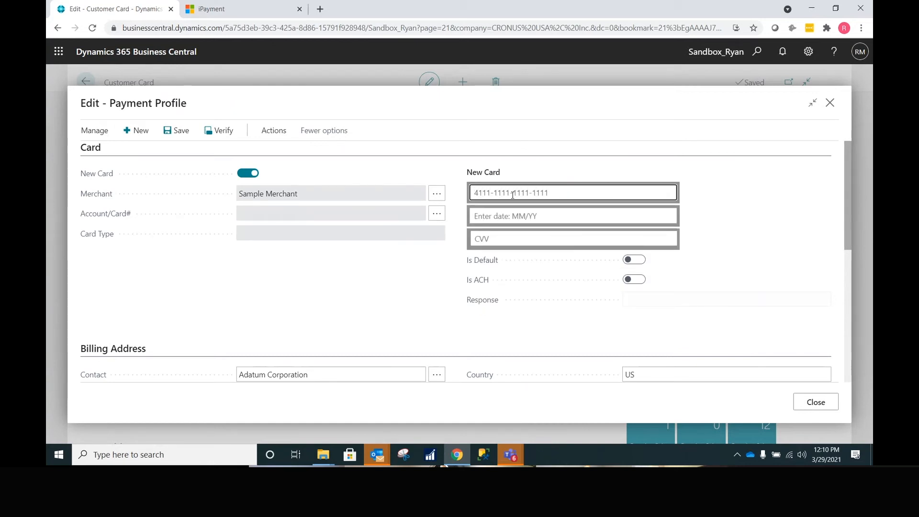
key("Tab")
type("09/24")
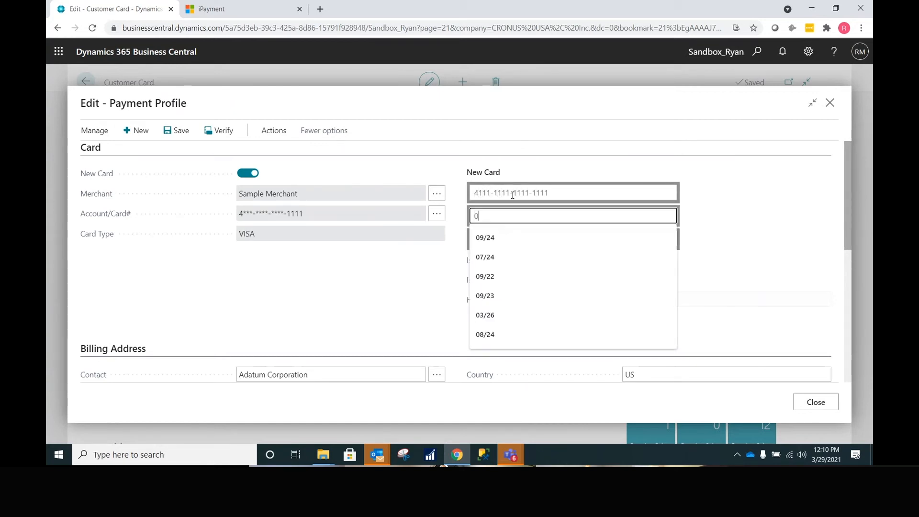
key("Tab")
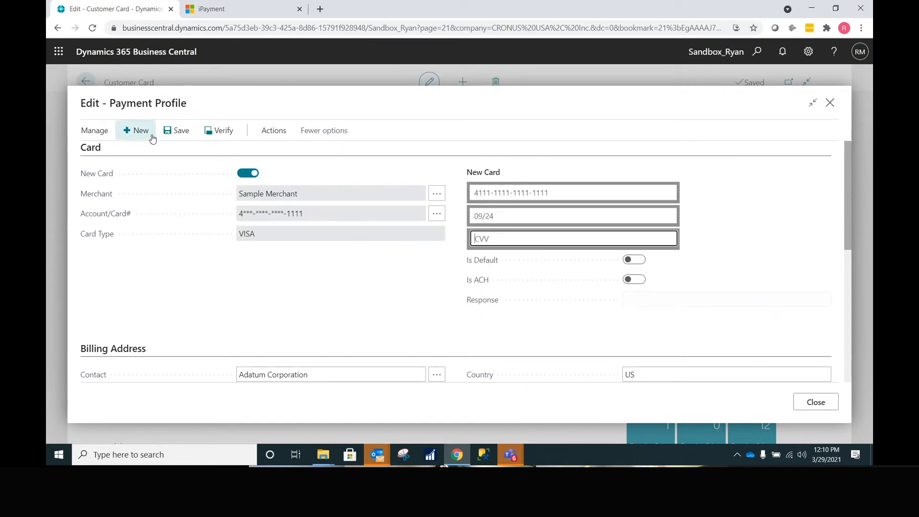
left_click(176, 131)
- Try the Is ACH and New Card toggles, then close the payment profile window
scroll(268, 230, "down", 5)
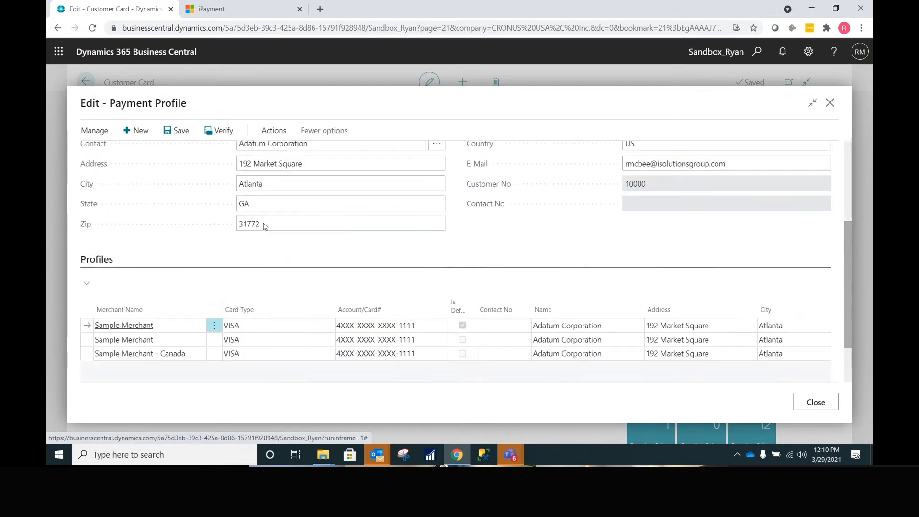
scroll(352, 303, "up", 5)
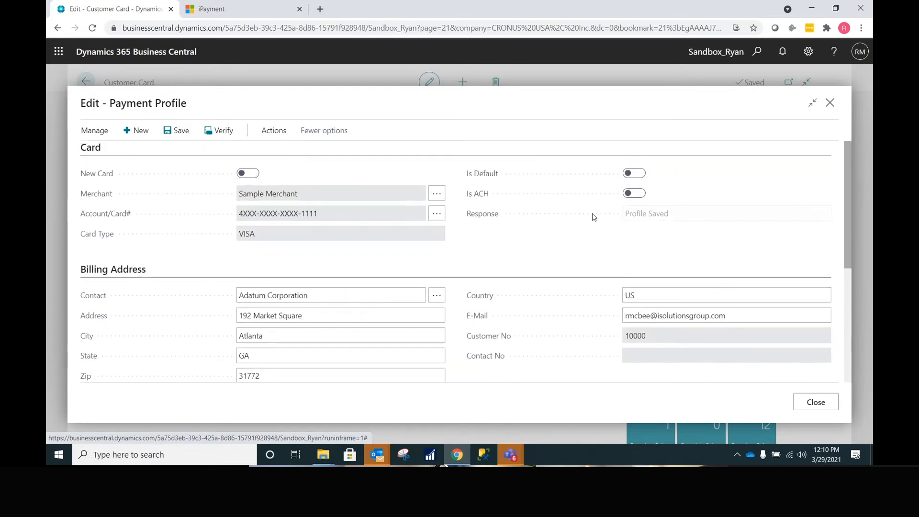
left_click(635, 194)
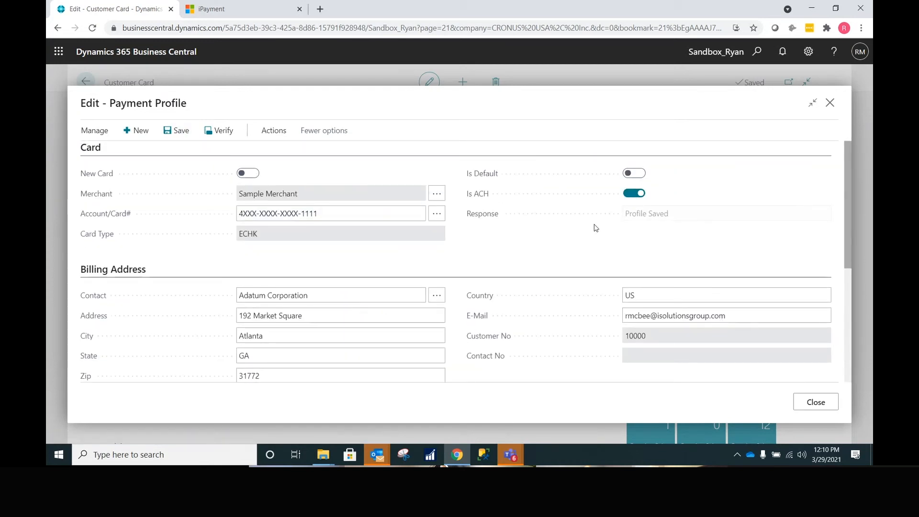
left_click(252, 173)
left_click(637, 280)
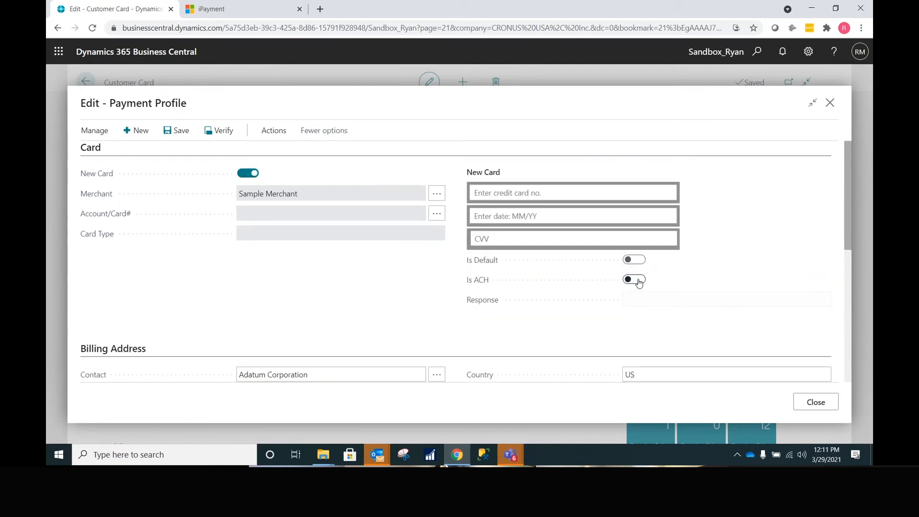
left_click(812, 403)
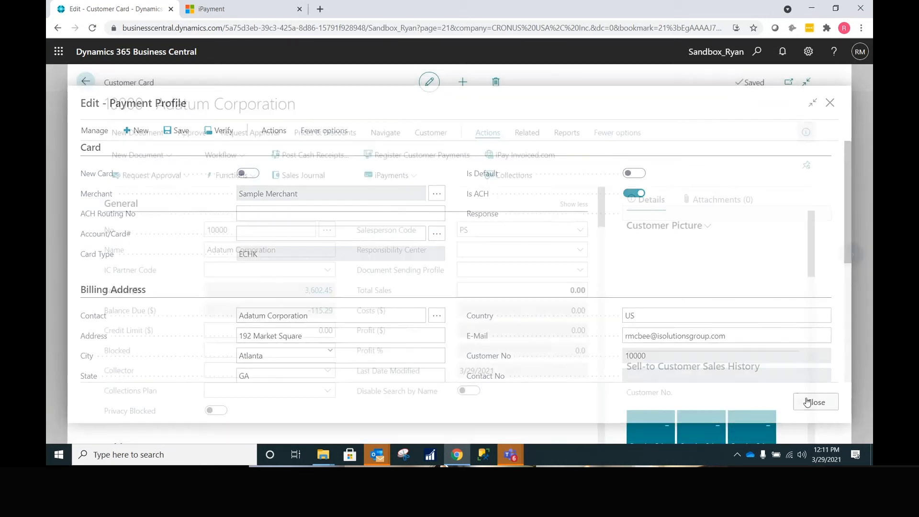
left_click(408, 177)
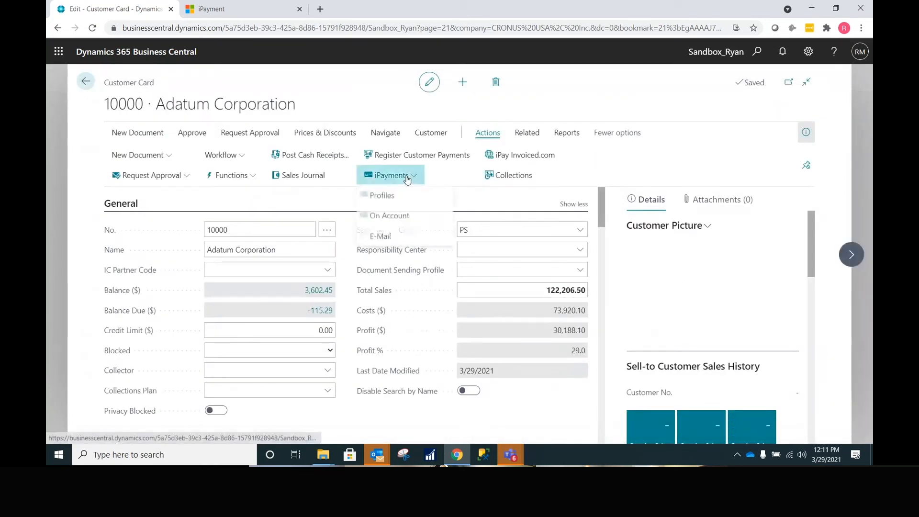
- Email Adatum a payment information request through the Sample Merchant merchant
left_click(392, 236)
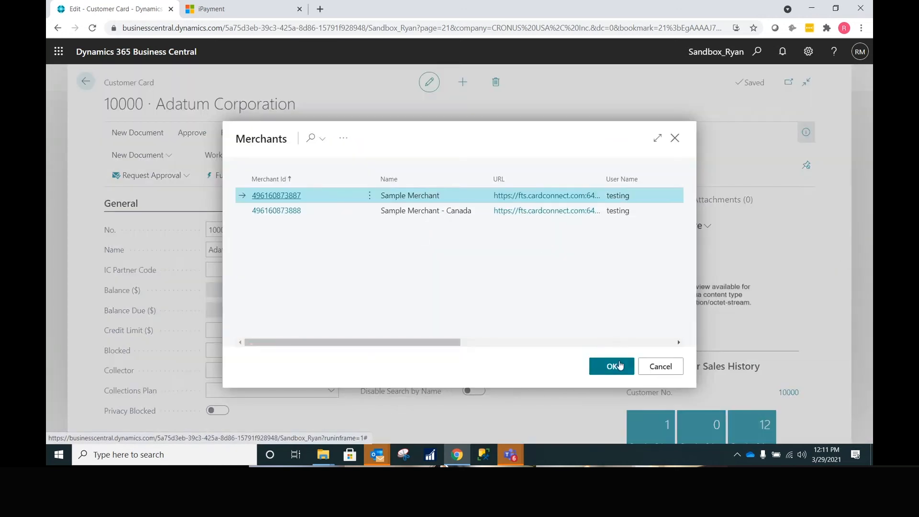
left_click(611, 366)
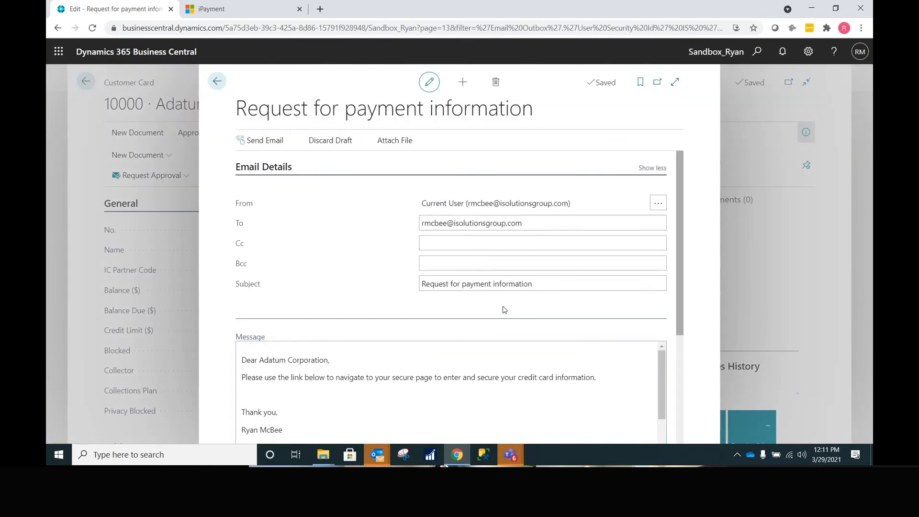
left_click(264, 141)
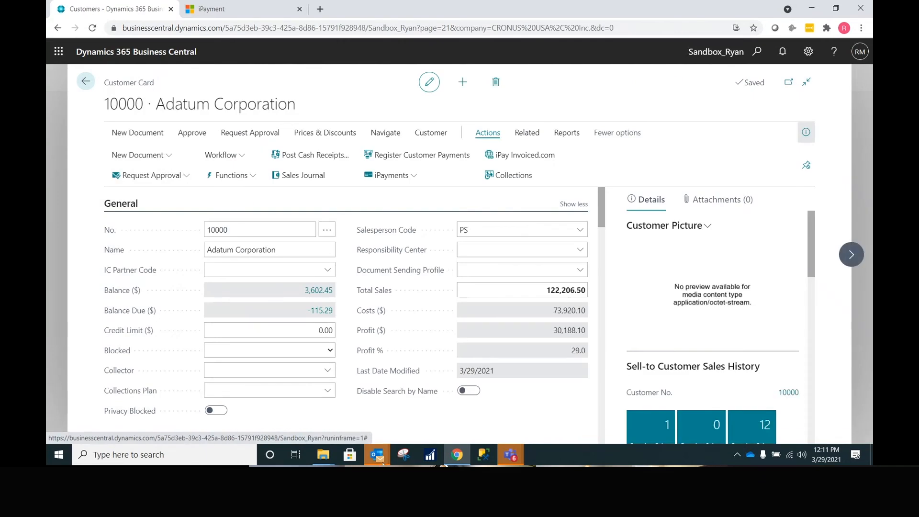
- Open the Request for payment information email in Outlook and follow its secure payment link
left_click(321, 427)
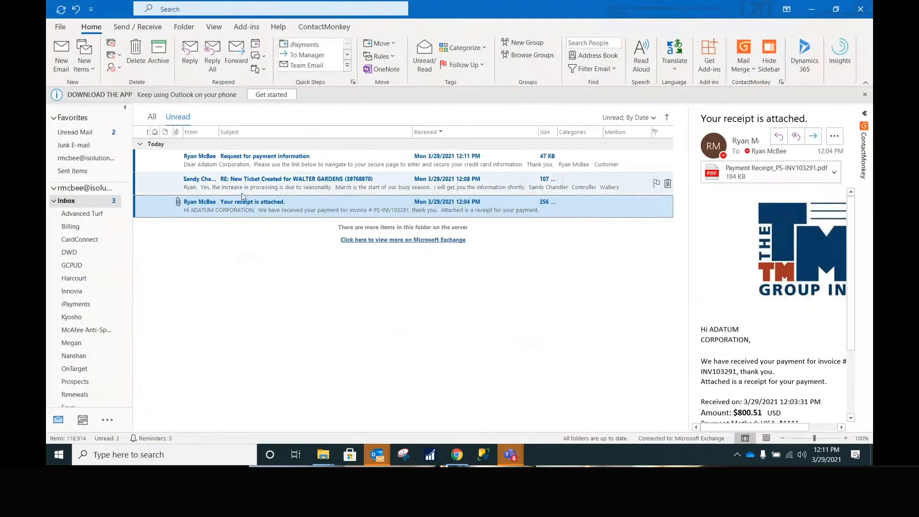
double_click(244, 159)
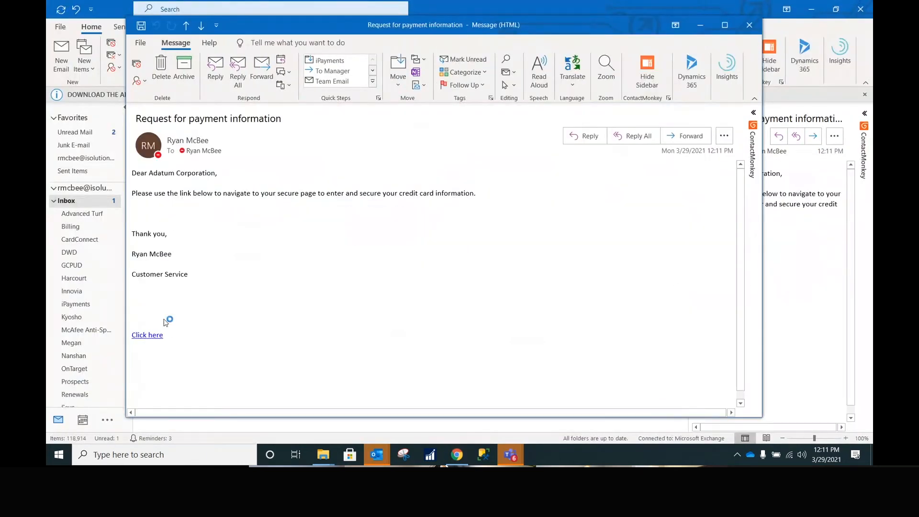
left_click(147, 335)
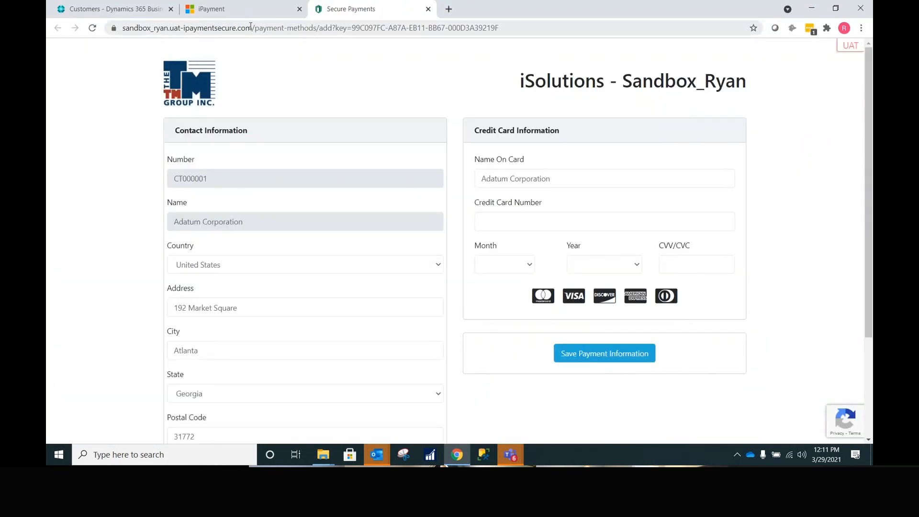
- Save a VISA card ending 1111, expiring 3/2022 with its CVV, on Secure Payments
left_click_drag(251, 28, 149, 29)
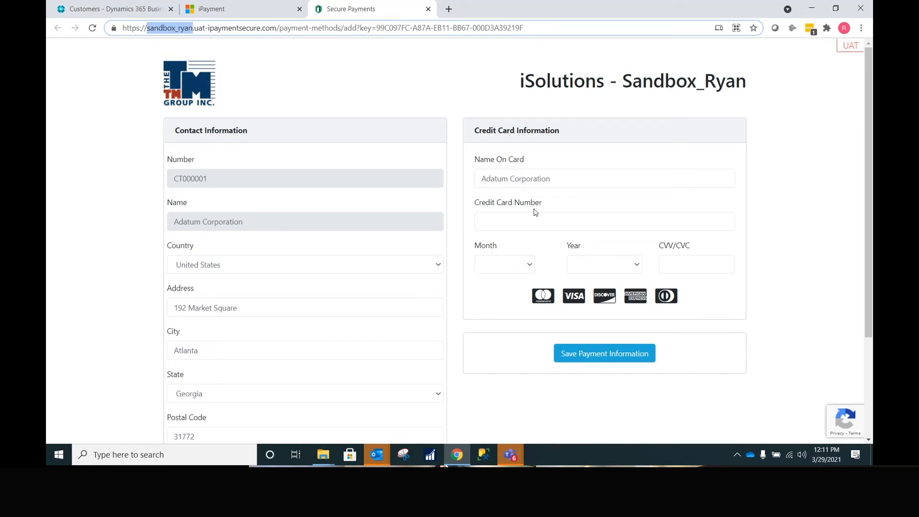
left_click(530, 227)
type("4111111111111111")
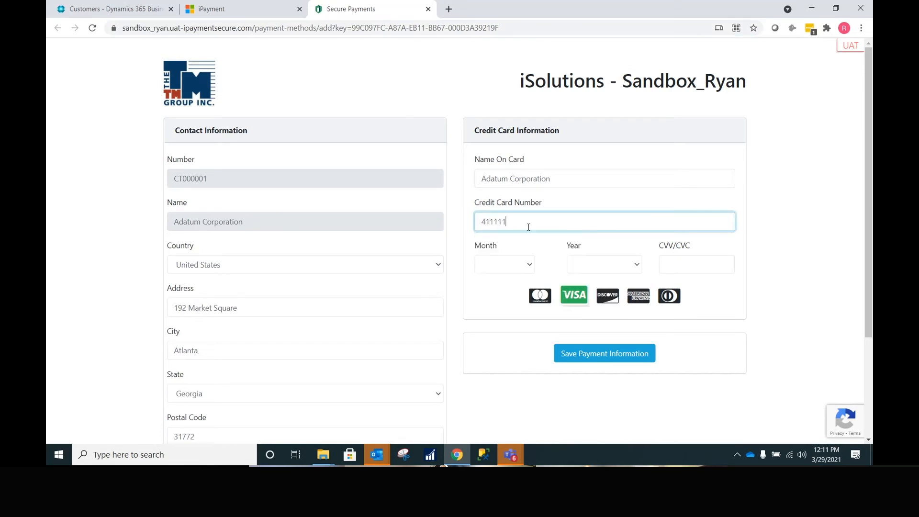
key("Tab")
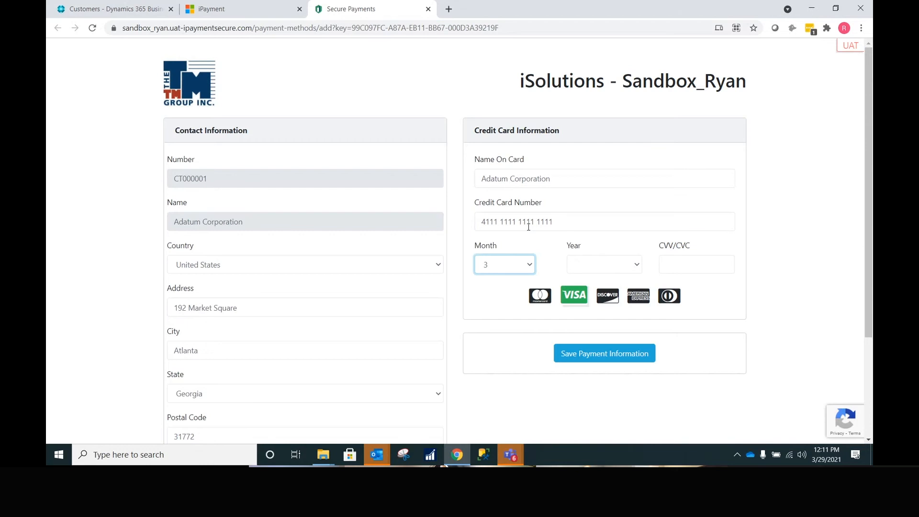
key("Tab")
type("2022")
key("Tab")
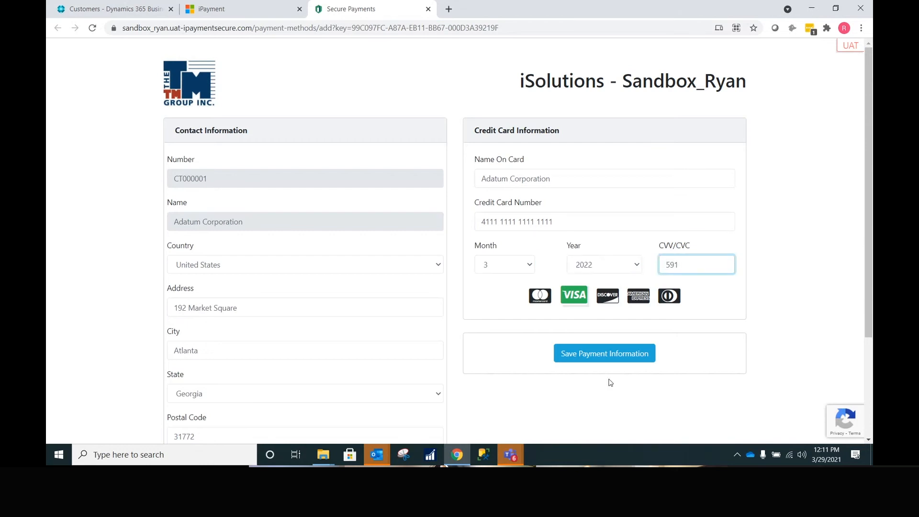
left_click(610, 355)
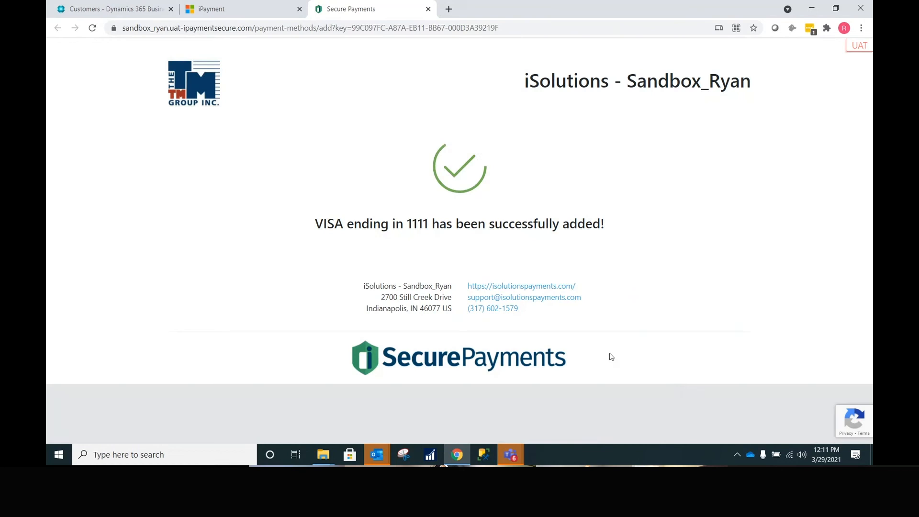
left_click_drag(602, 224, 343, 221)
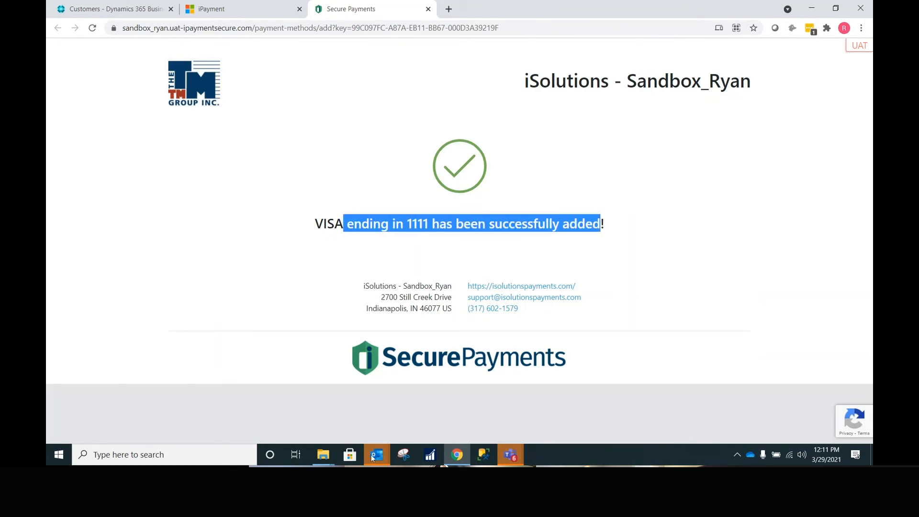
- Open the 'New Card for 10000' email in Outlook and review the VISA ending 1111 details
mouse_move(373, 459)
left_click(308, 418)
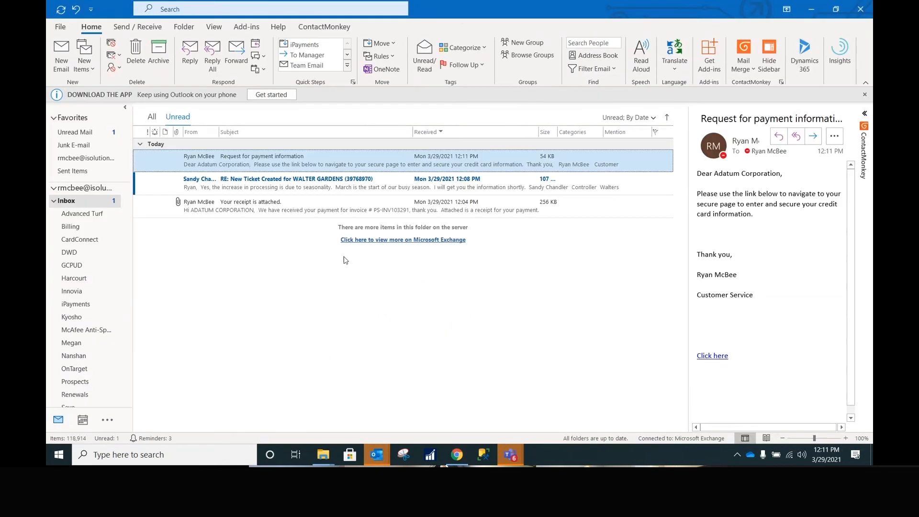
left_click(347, 189)
left_click(345, 210)
left_click(215, 165)
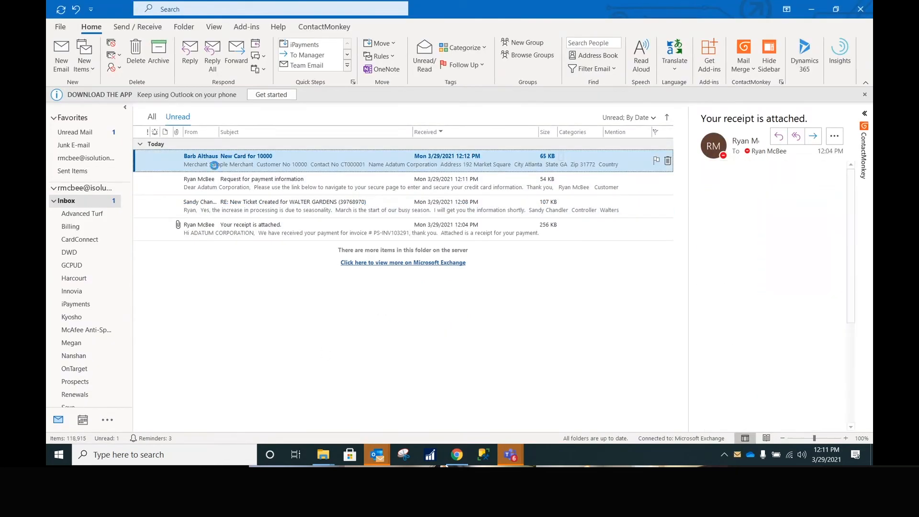
double_click(214, 164)
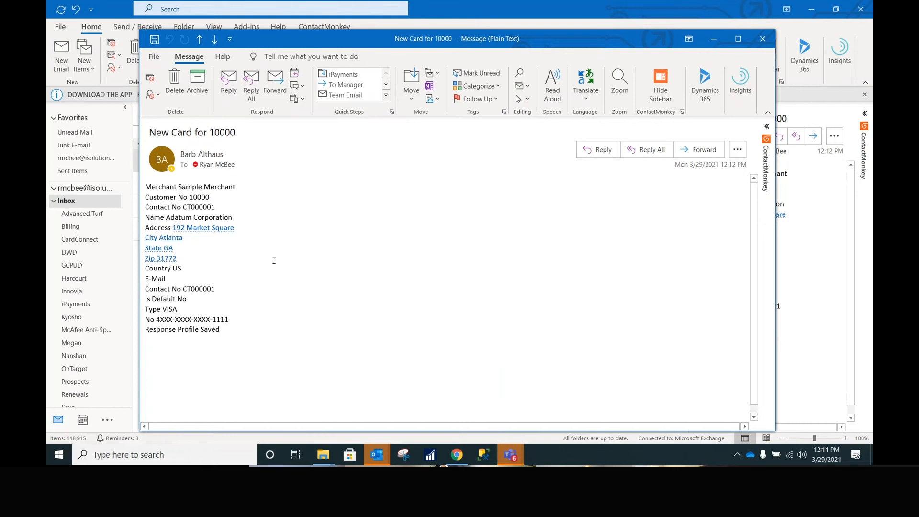
left_click_drag(237, 325, 154, 185)
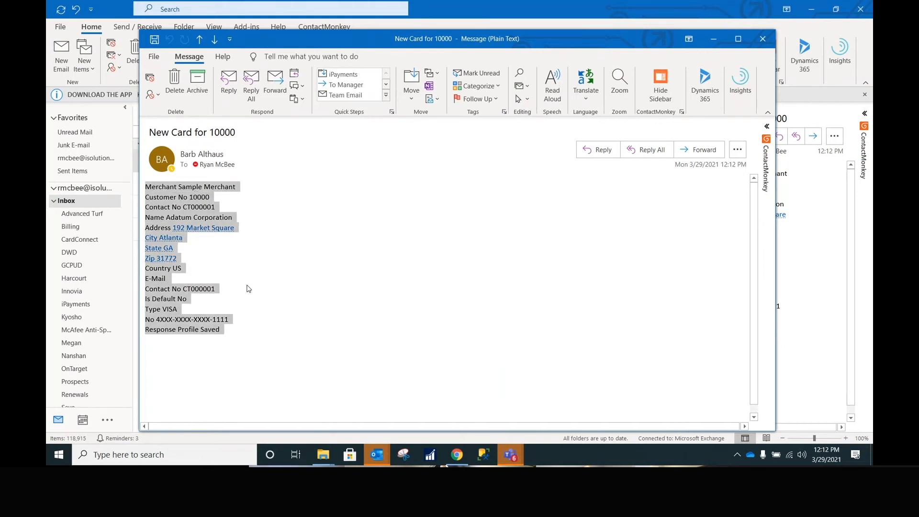
left_click(218, 329)
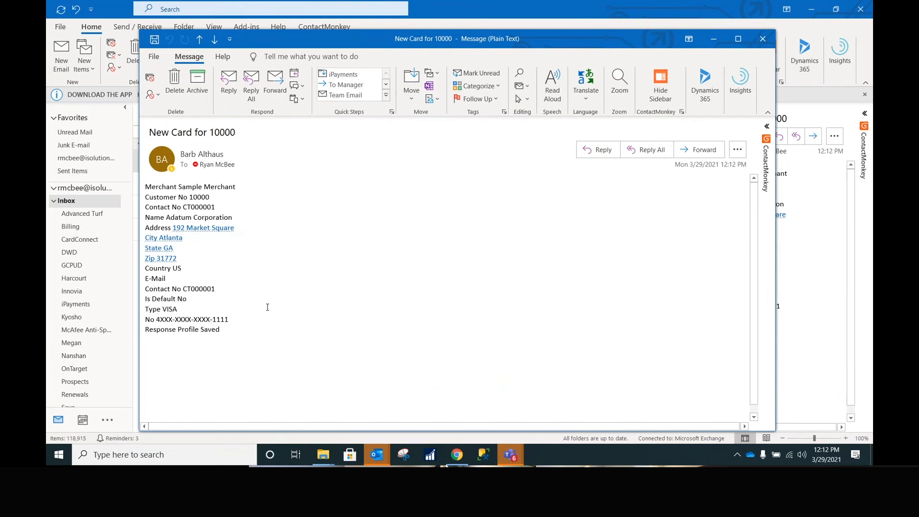
- Close the message, restore the unread filter, and return to the Secure Payments confirmation page
left_click(763, 39)
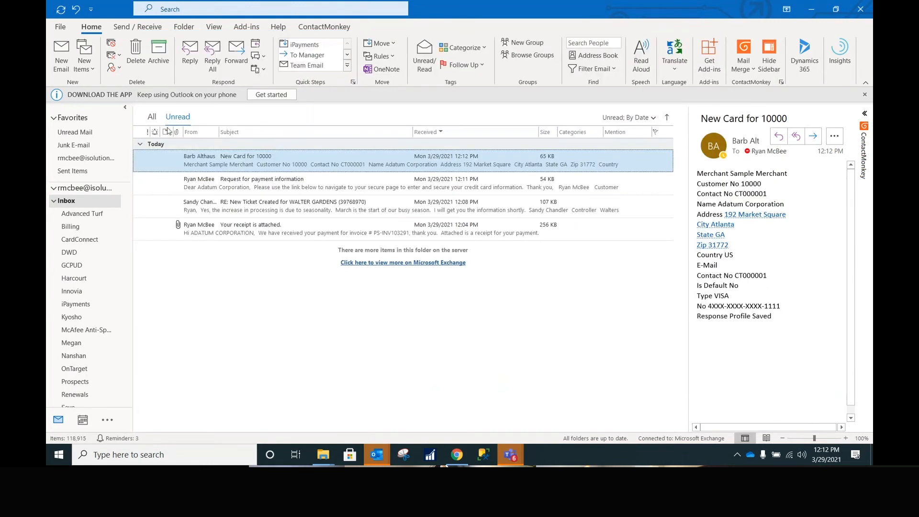
left_click(152, 117)
left_click(178, 118)
left_click(457, 454)
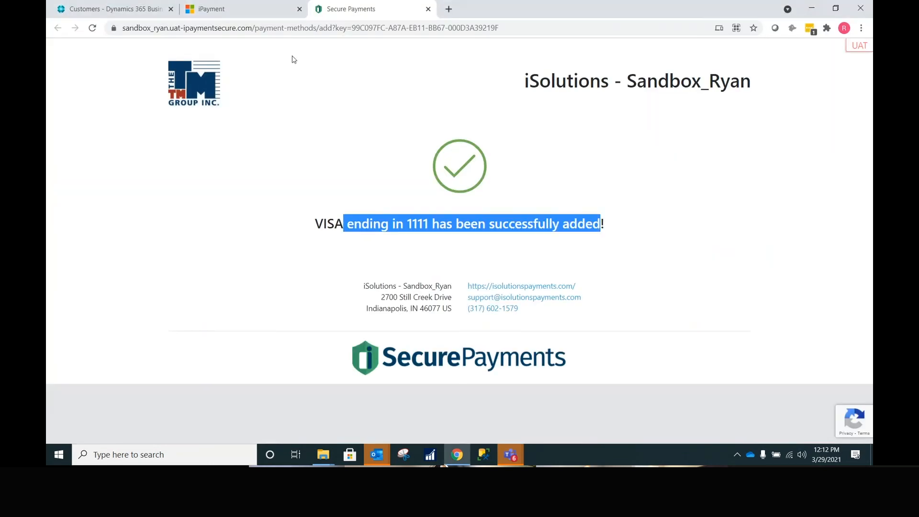
- Check Adatum's iPayments Profiles list showing four VISA cards ending 1111, then close it
left_click(119, 8)
left_click(390, 176)
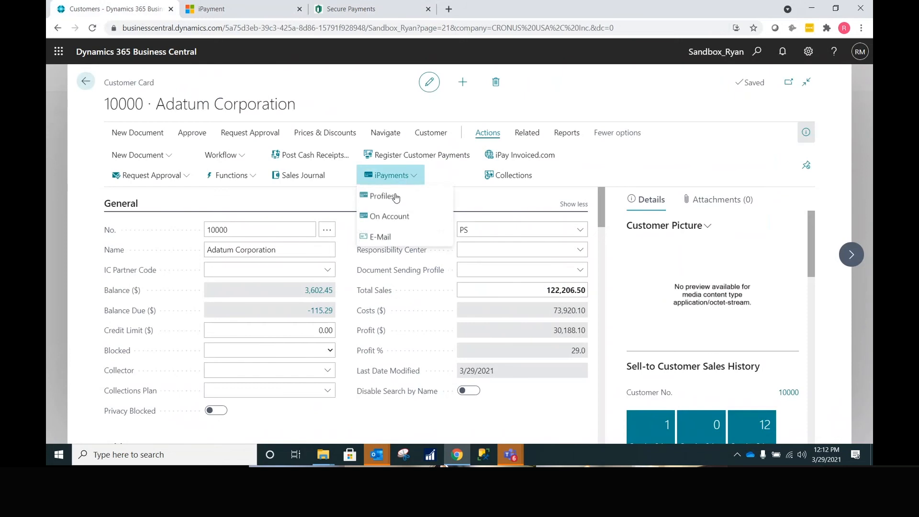
left_click(395, 196)
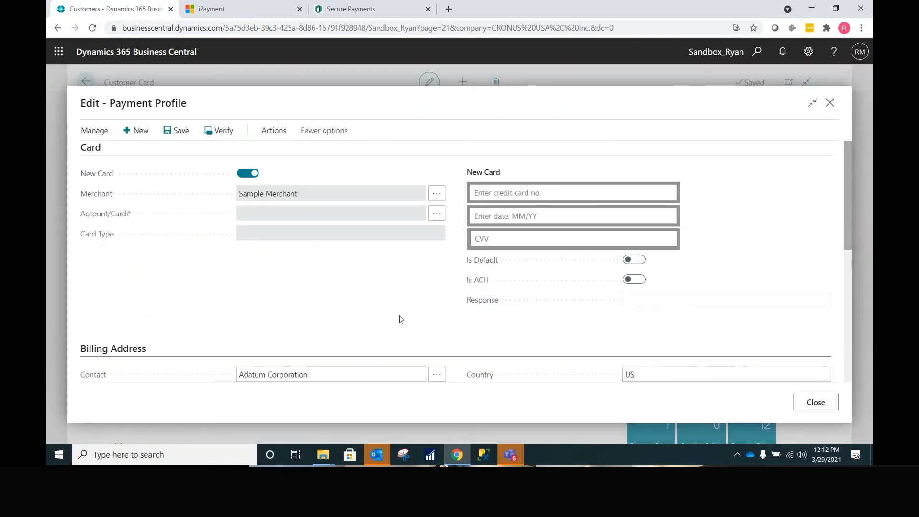
scroll(401, 320, "down", 5)
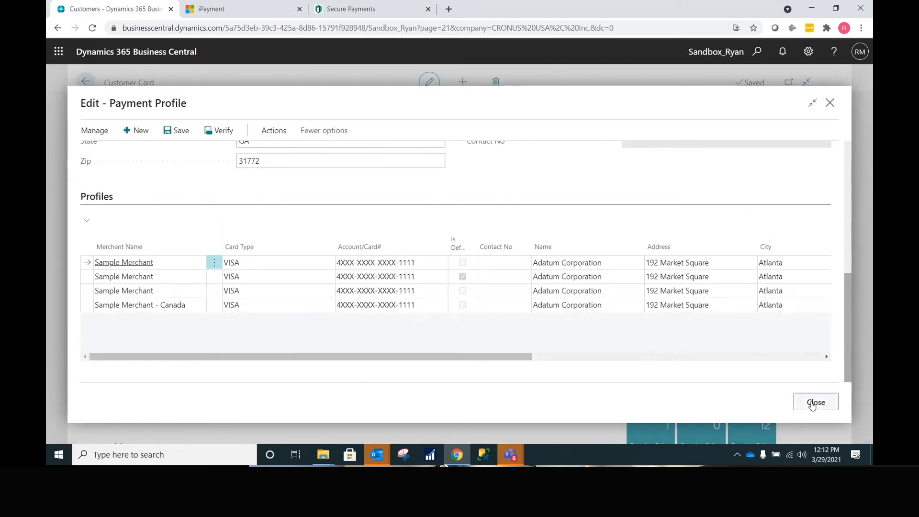
left_click(814, 403)
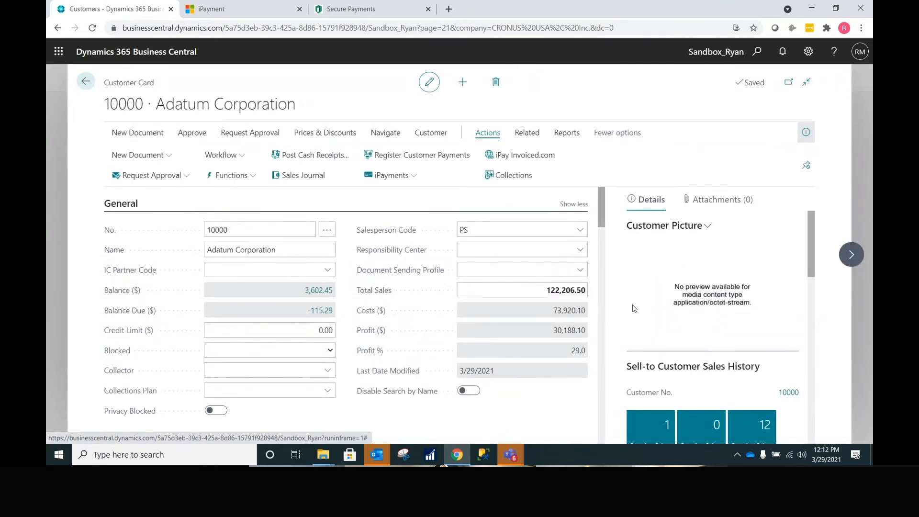
left_click(392, 176)
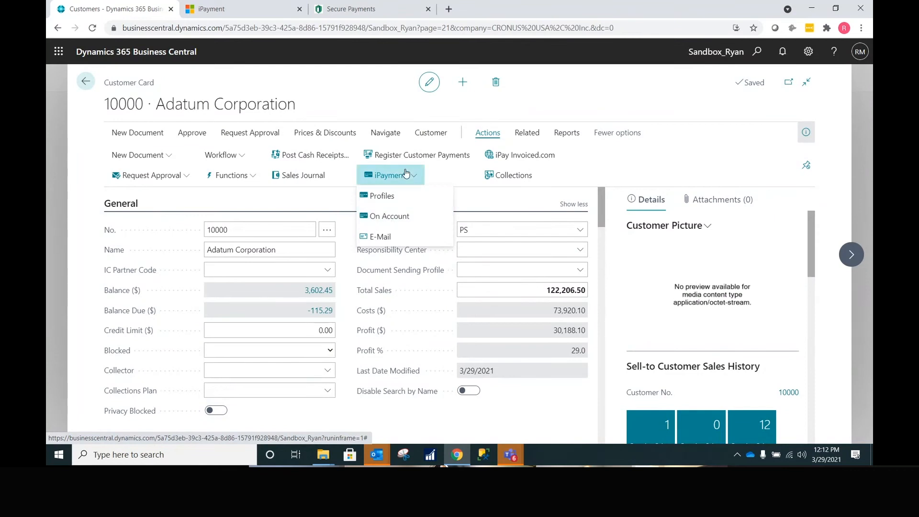
left_click(387, 217)
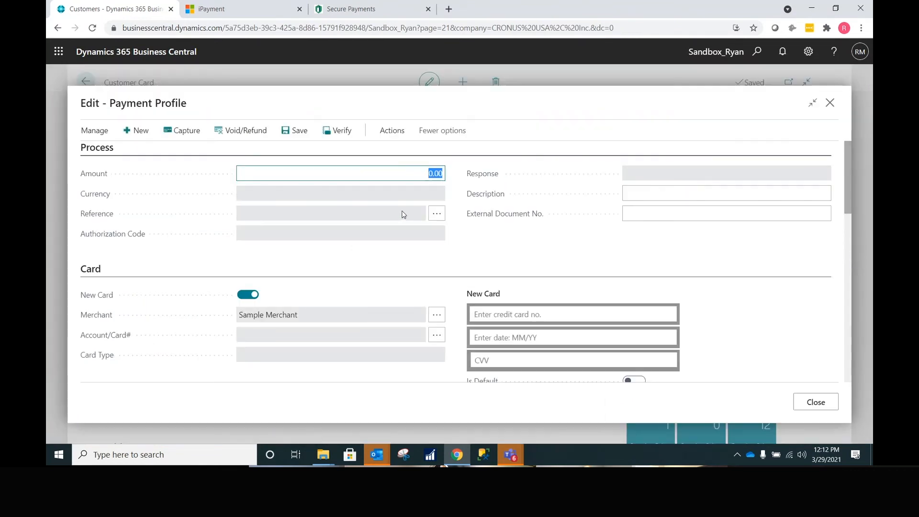
type("150")
key("Tab")
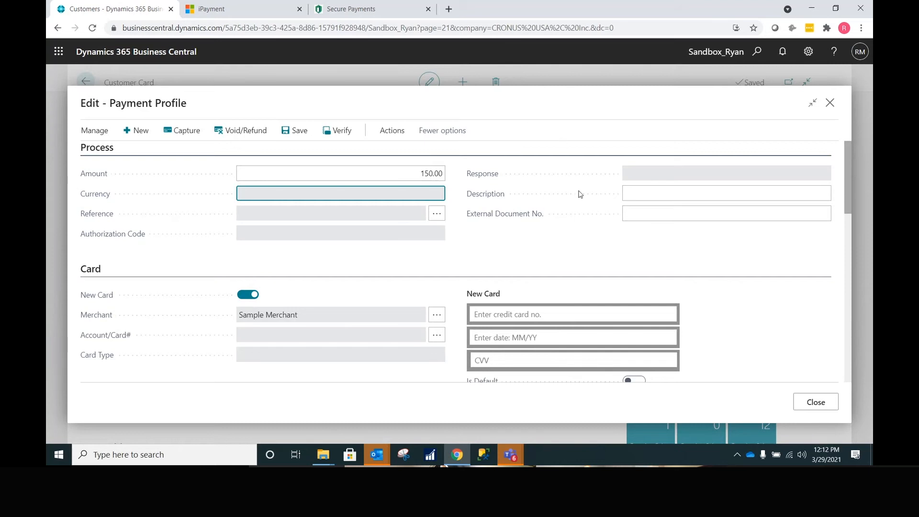
left_click(830, 103)
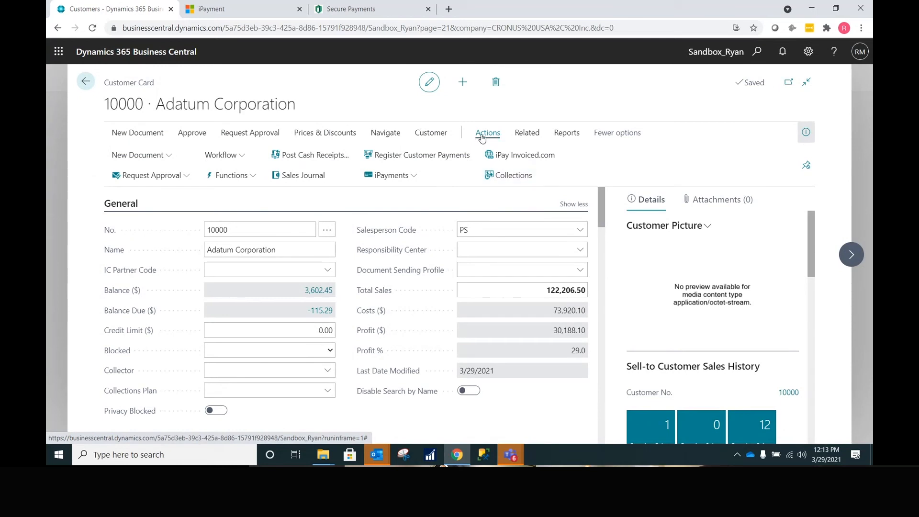
- In Adatum's Collections, use Select More to mark invoices PS-INV103287 and PS-INV103288
left_click(514, 176)
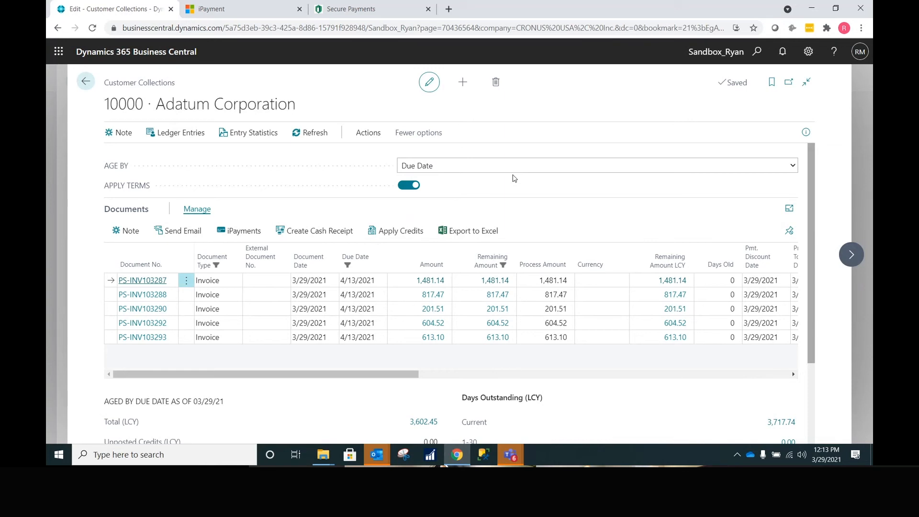
left_click(184, 280)
left_click(154, 298)
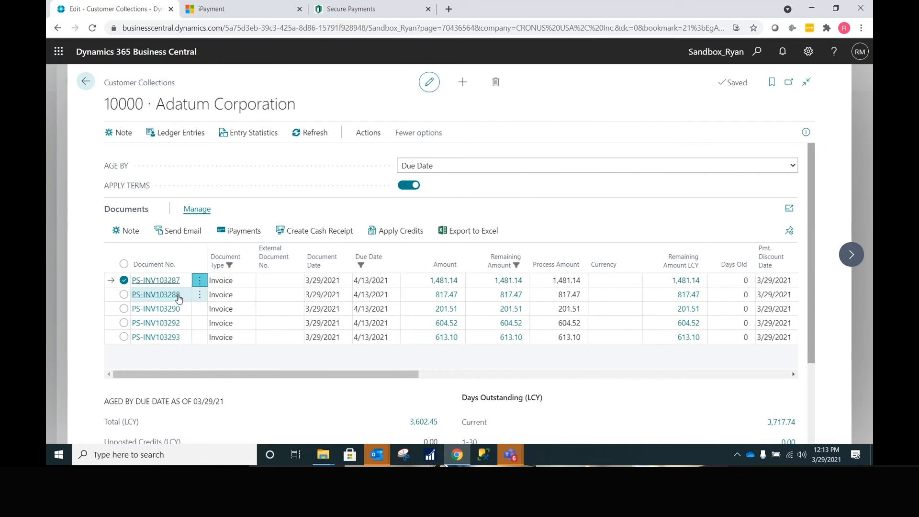
left_click(128, 295)
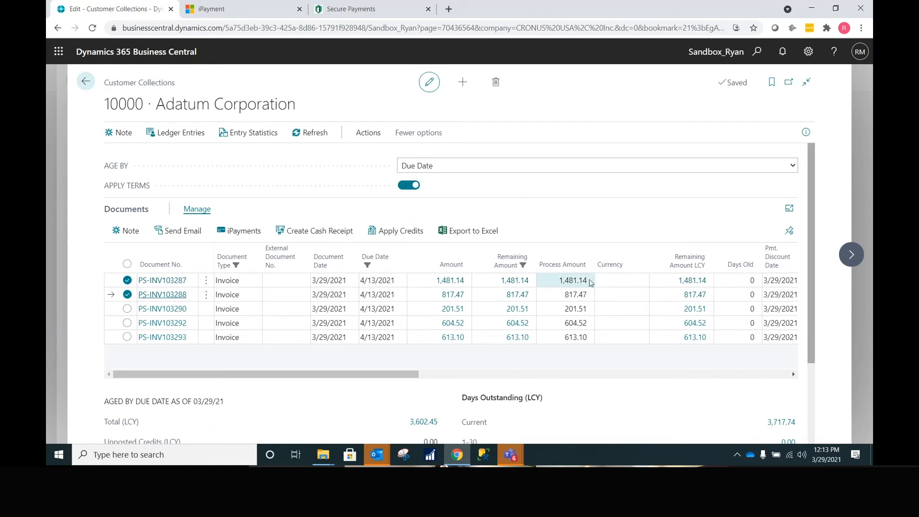
left_click(239, 231)
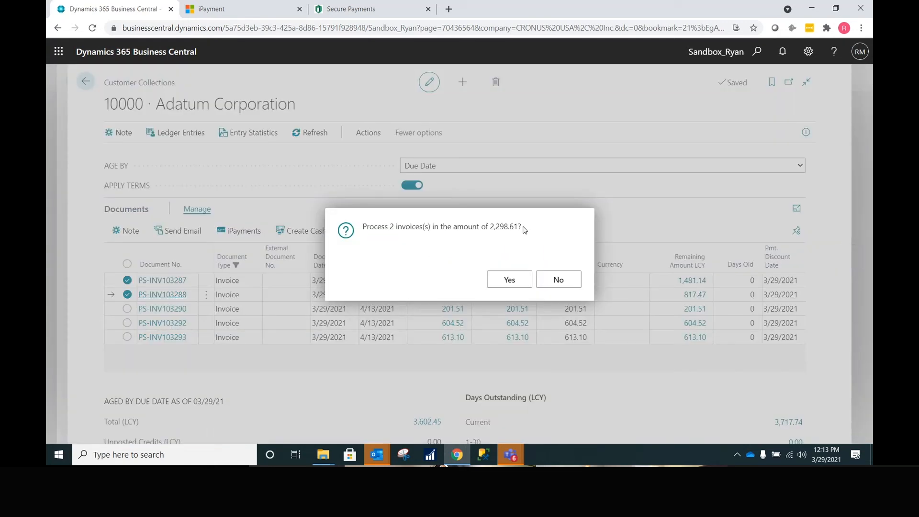
- Capture 2,298.61 on the saved VISA profile and acknowledge the 2 cash receipt lines
left_click_drag(525, 231, 481, 227)
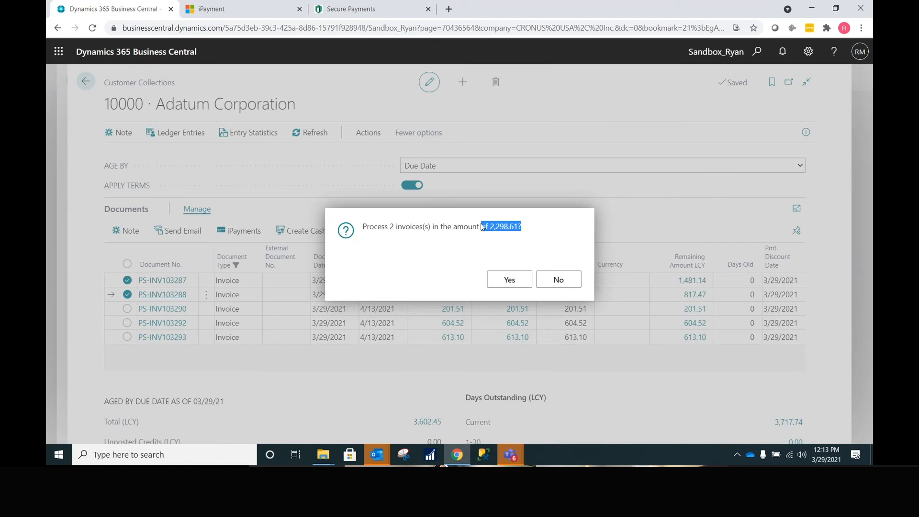
left_click(520, 283)
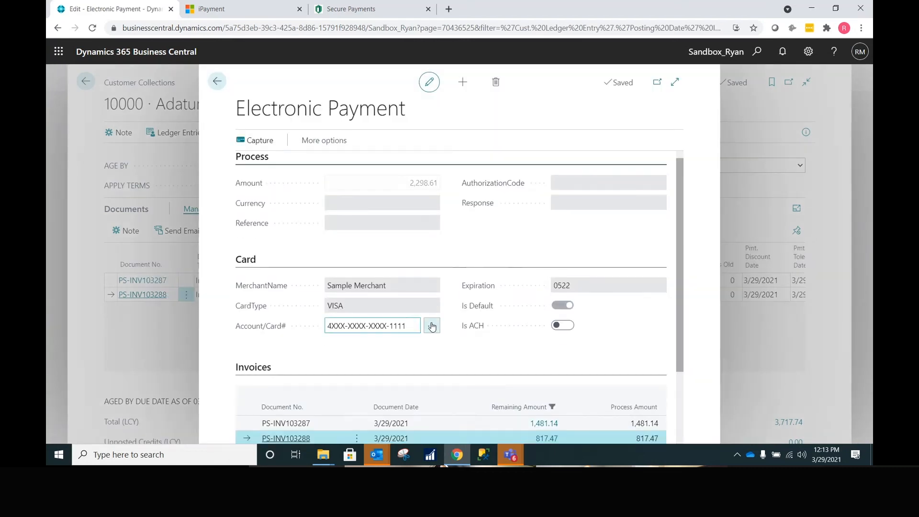
left_click(432, 326)
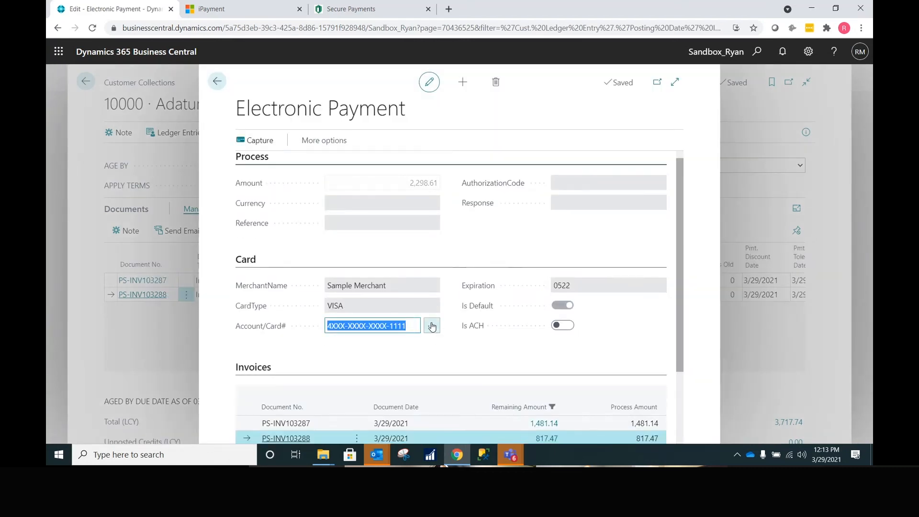
left_click(612, 366)
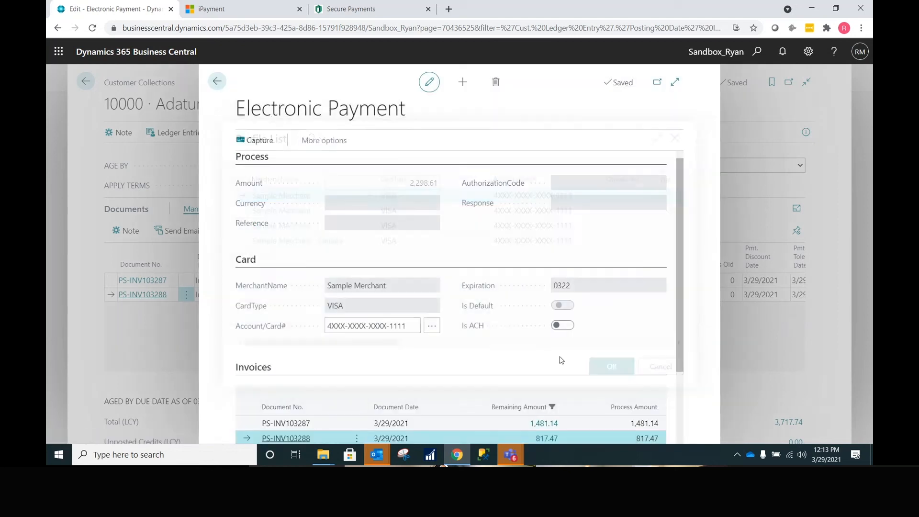
left_click(266, 143)
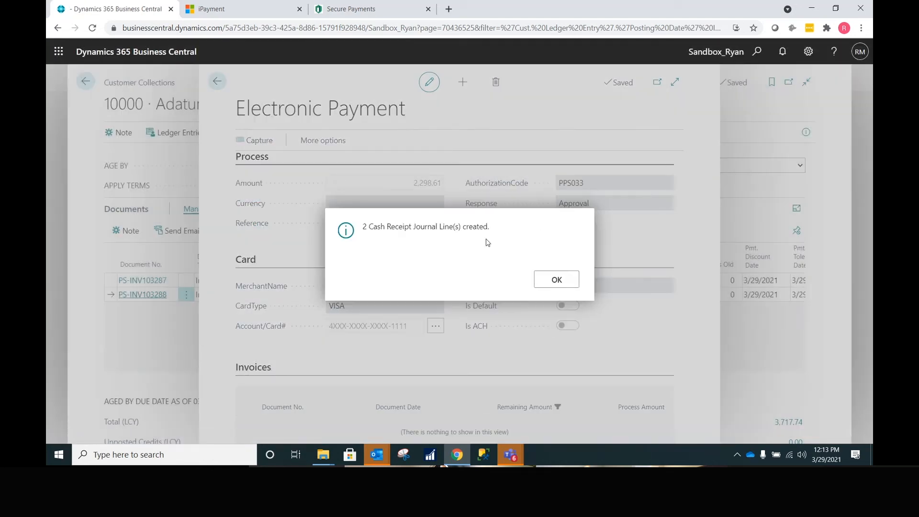
left_click(555, 279)
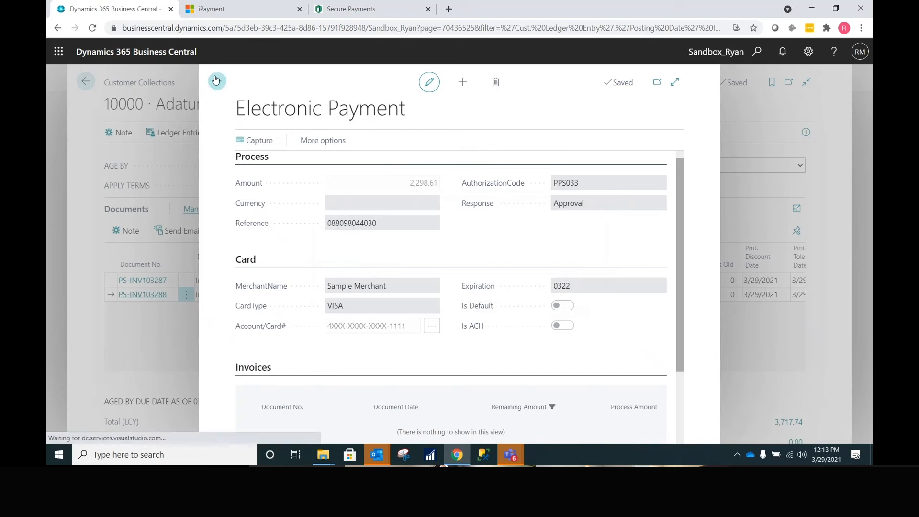
left_click(216, 80)
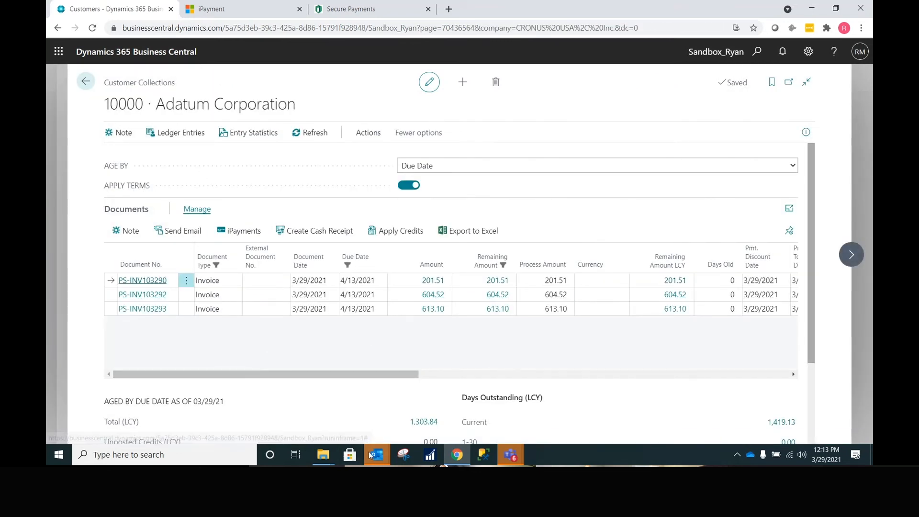
- Read the 'Your receipt is attached.' email for the $2,298.61 payment, then close it
key("alt+Tab")
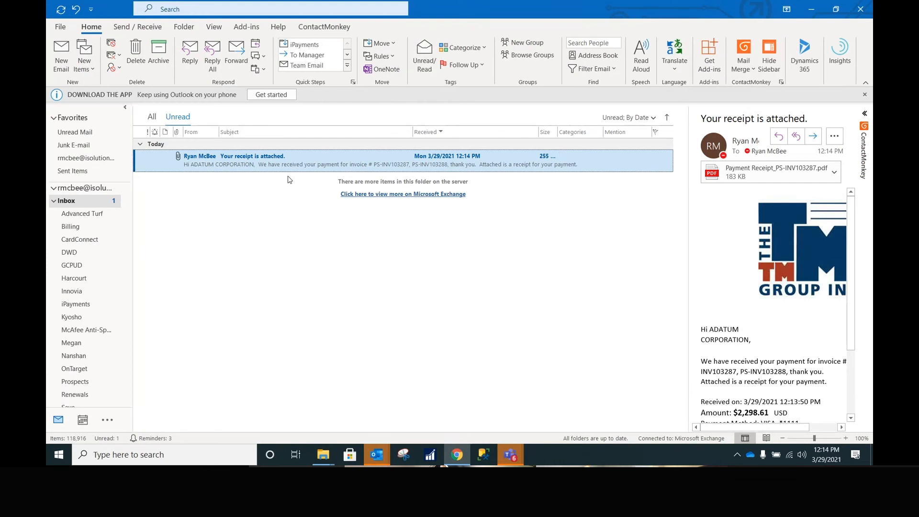
double_click(293, 161)
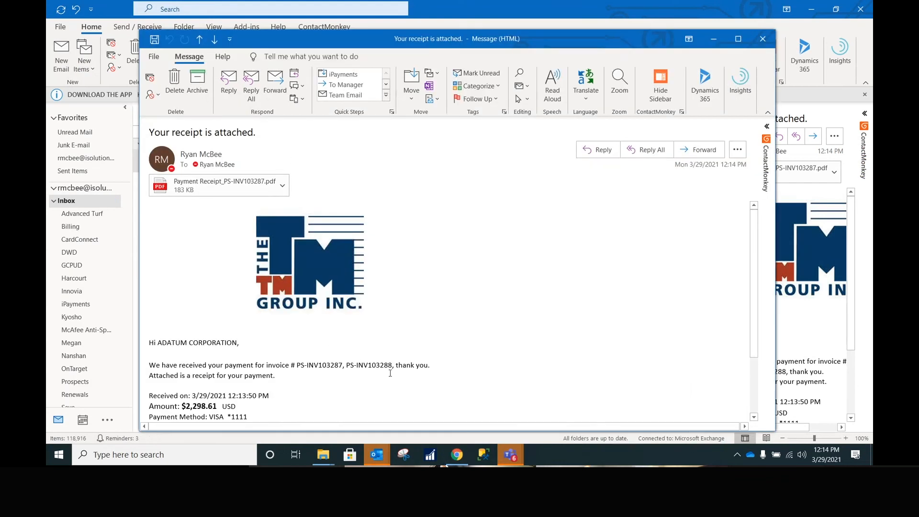
left_click_drag(378, 367, 287, 366)
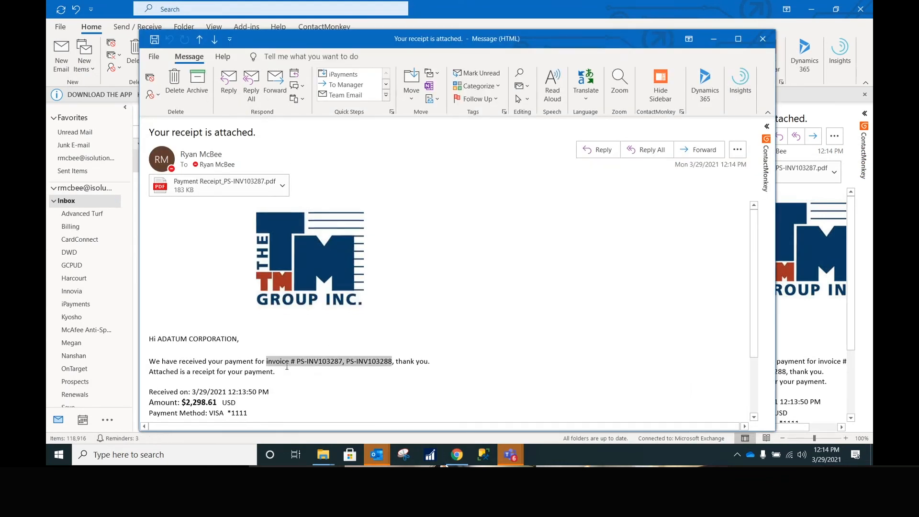
scroll(287, 369, "down", 5)
scroll(288, 369, "up", 5)
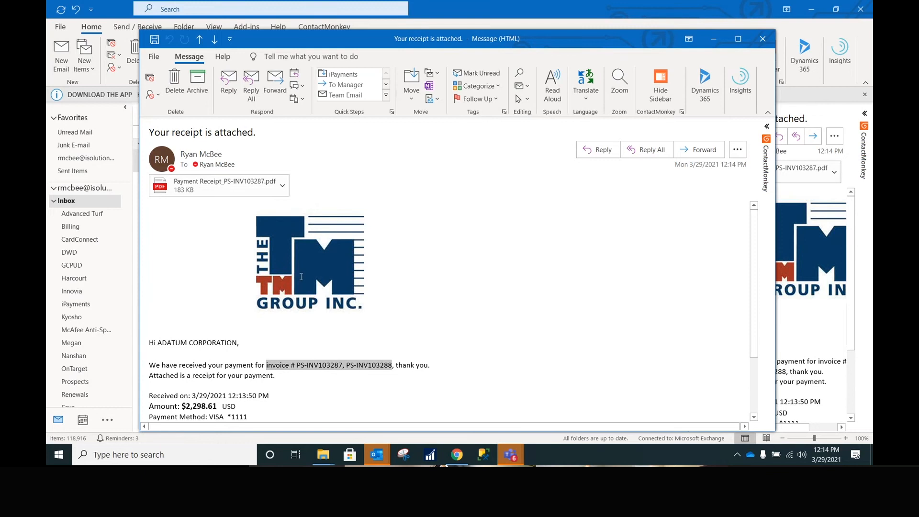
left_click(757, 41)
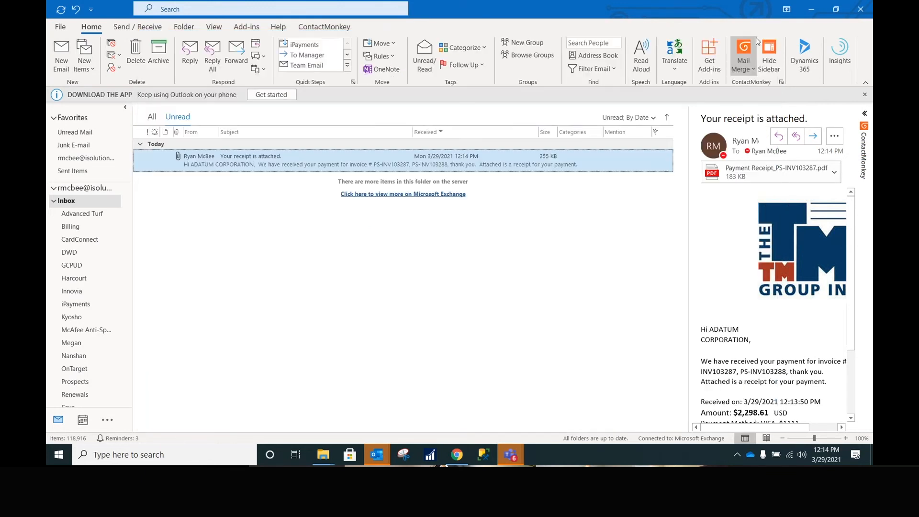
left_click(811, 9)
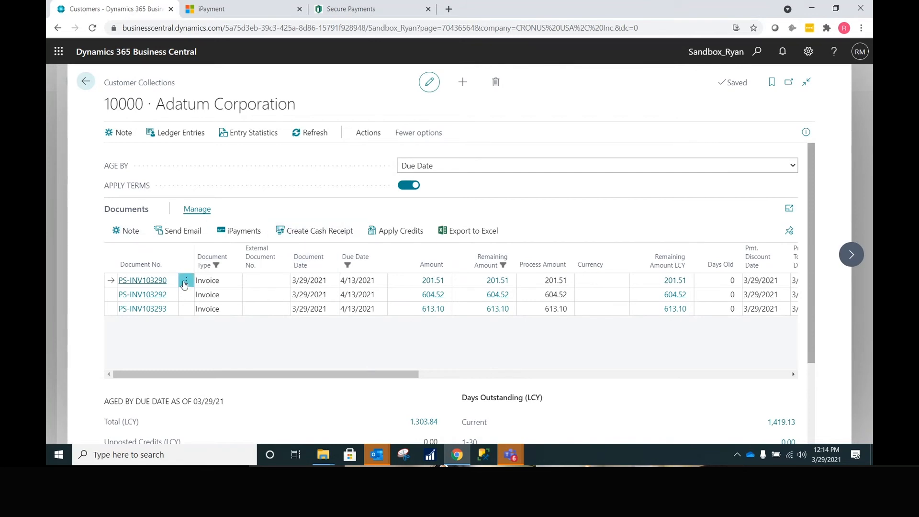
- Start a collector note for Adatum with the PTP (Promised to Pay) action
left_click(130, 232)
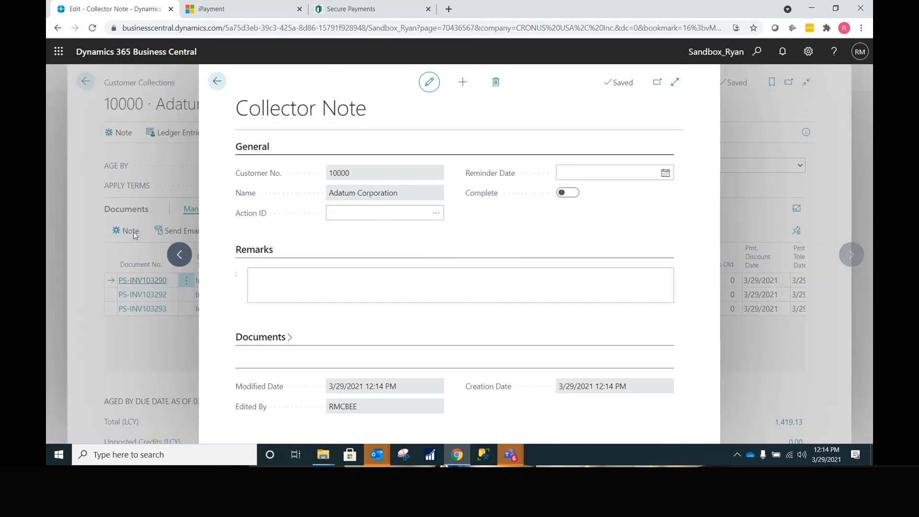
left_click(438, 212)
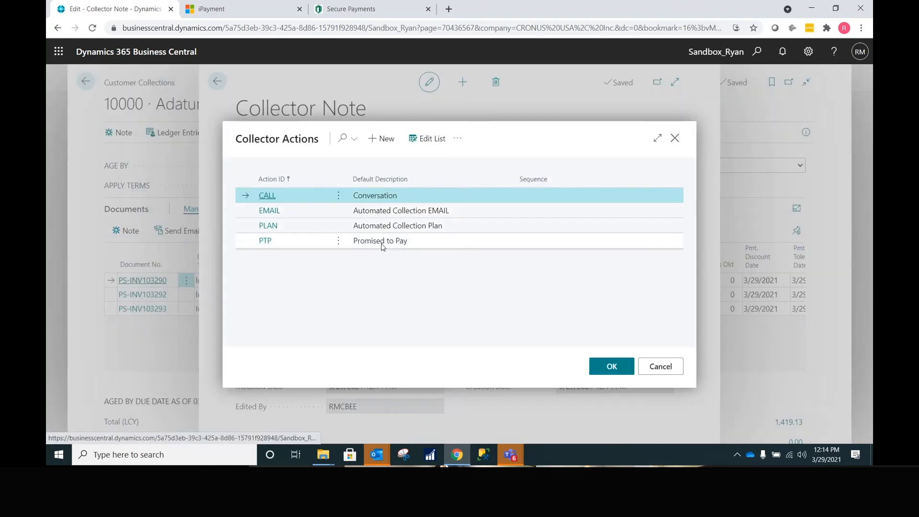
left_click(381, 244)
left_click(612, 367)
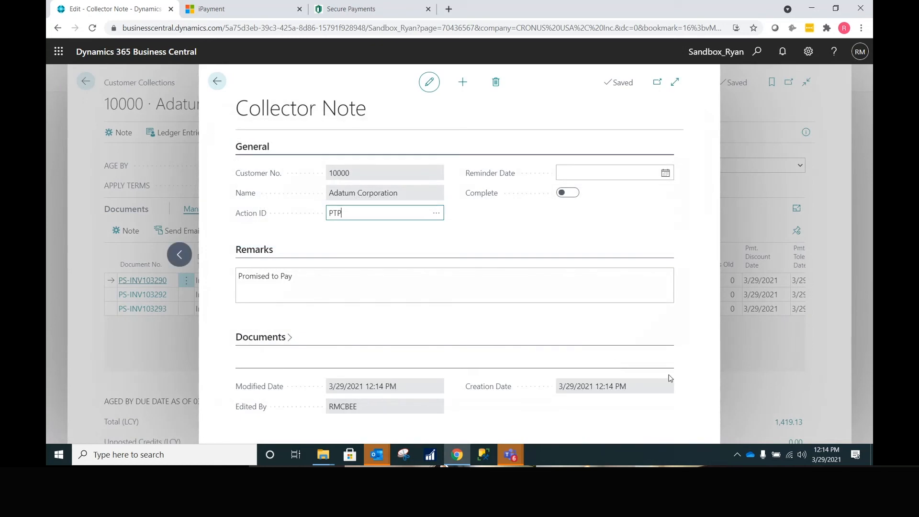
- Set reminder date 4/7/2021, append 'demo' to Remarks, and save the note
left_click(666, 173)
left_click(669, 191)
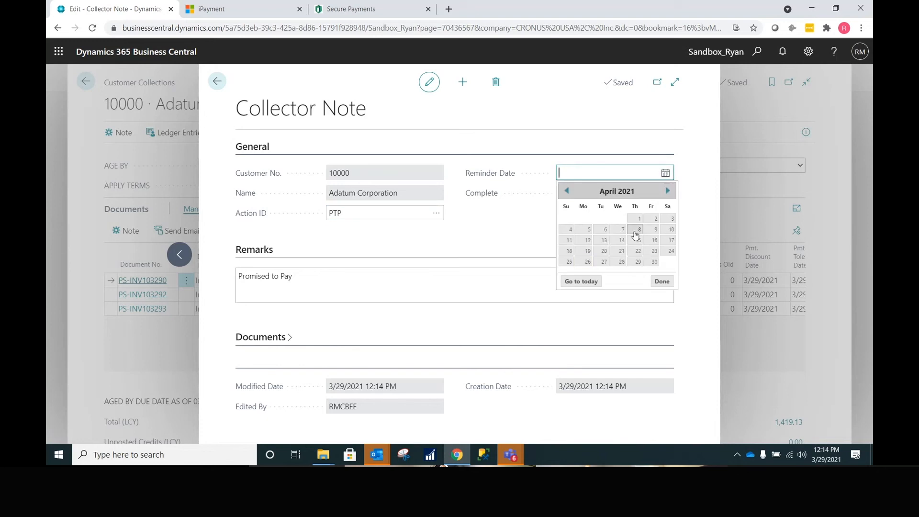
left_click(618, 230)
left_click(601, 275)
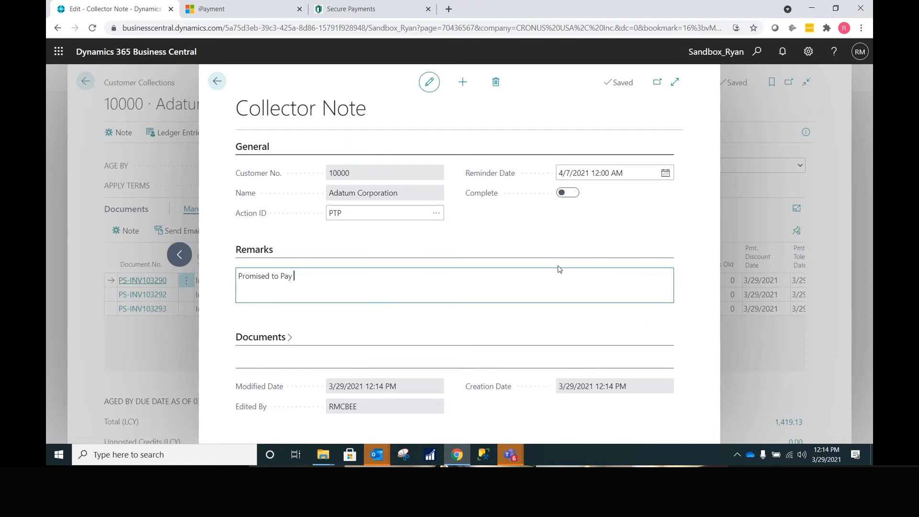
type("demo")
left_click(219, 82)
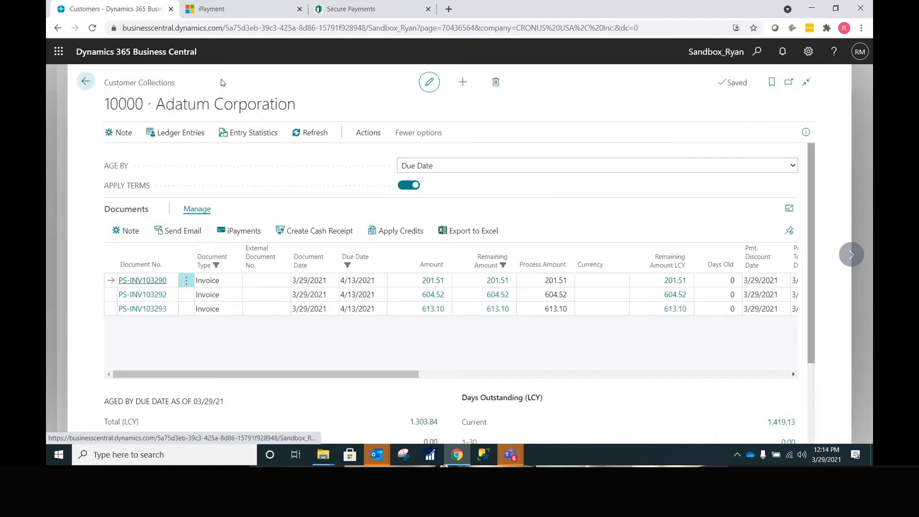
left_click_drag(407, 375, 596, 376)
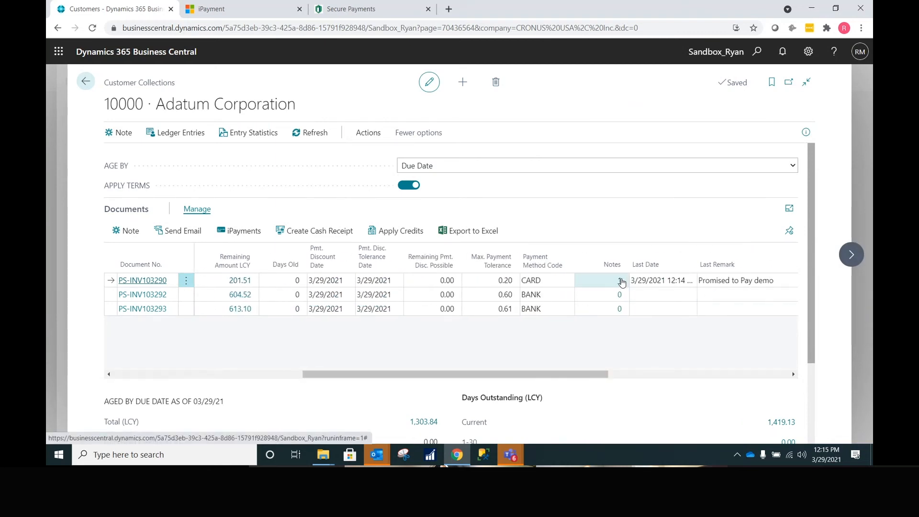
left_click(620, 281)
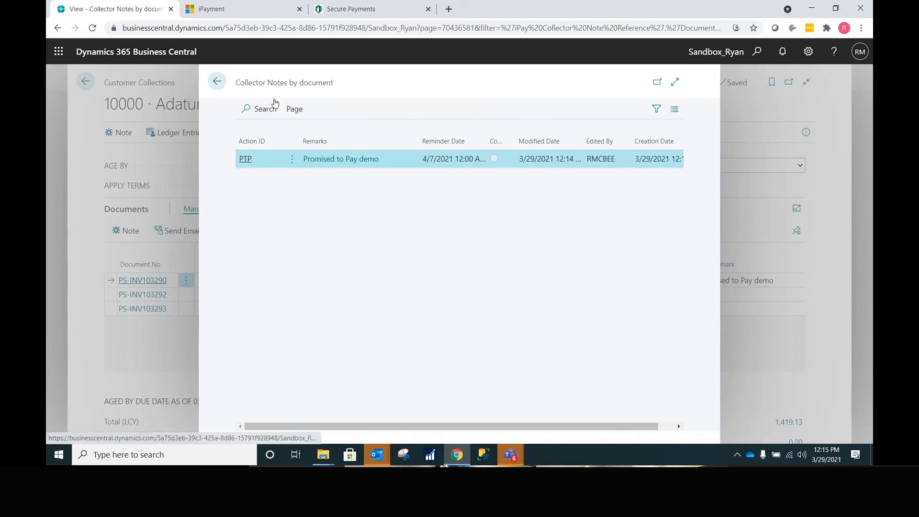
left_click(217, 82)
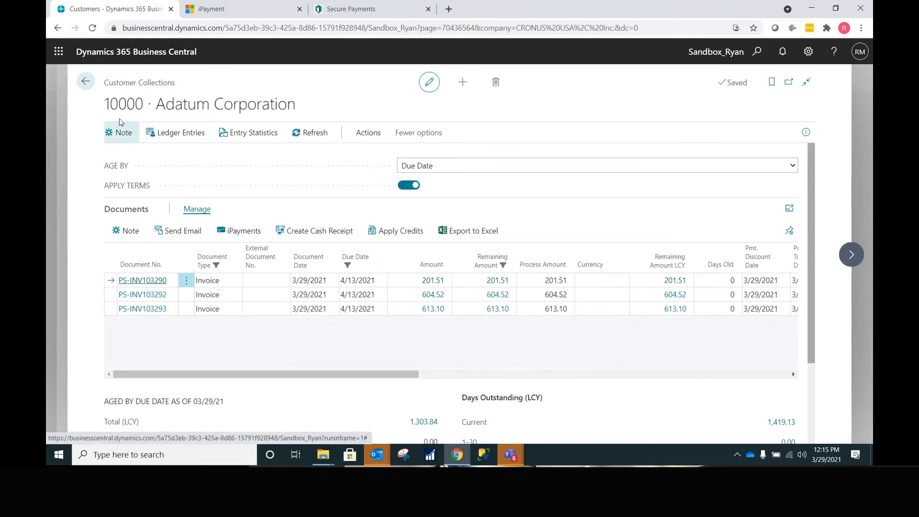
left_click(118, 135)
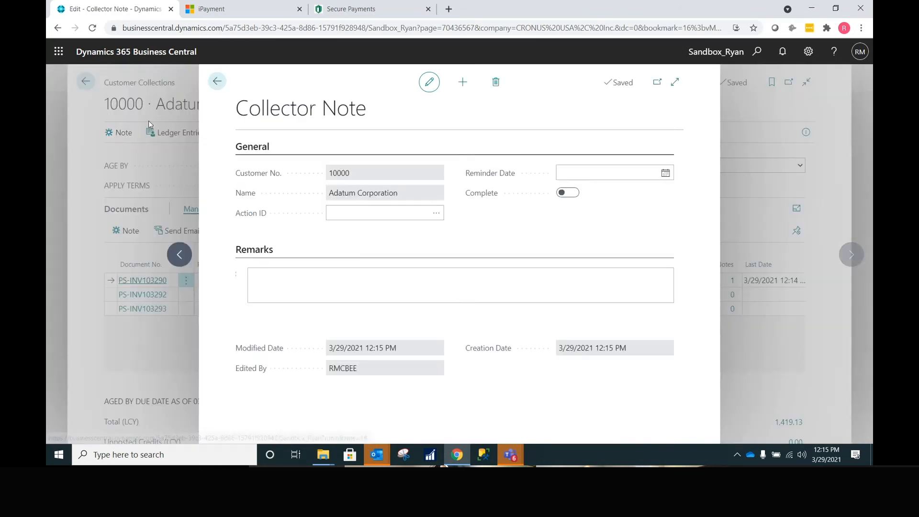
left_click(219, 87)
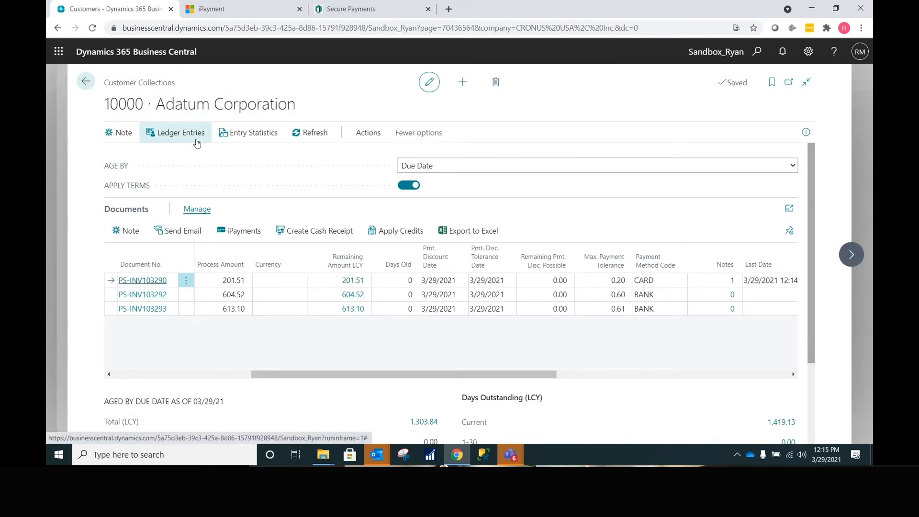
left_click(188, 137)
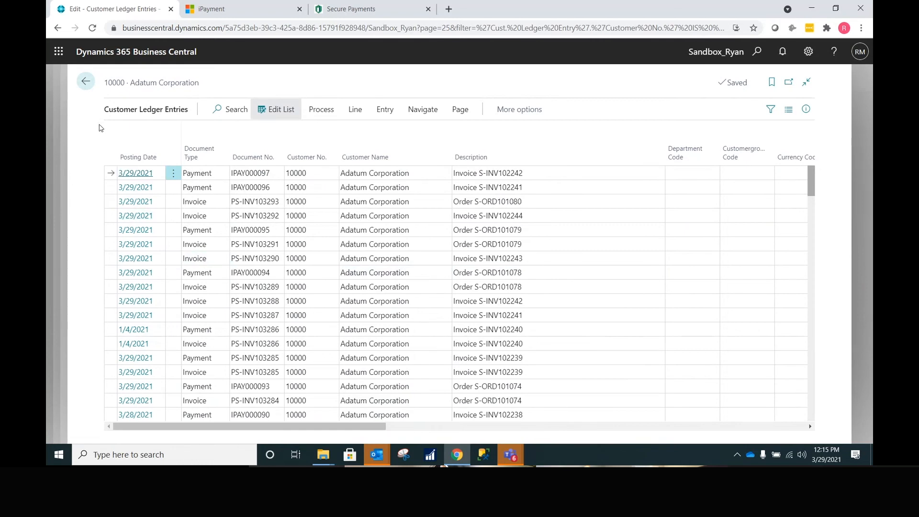
left_click(76, 83)
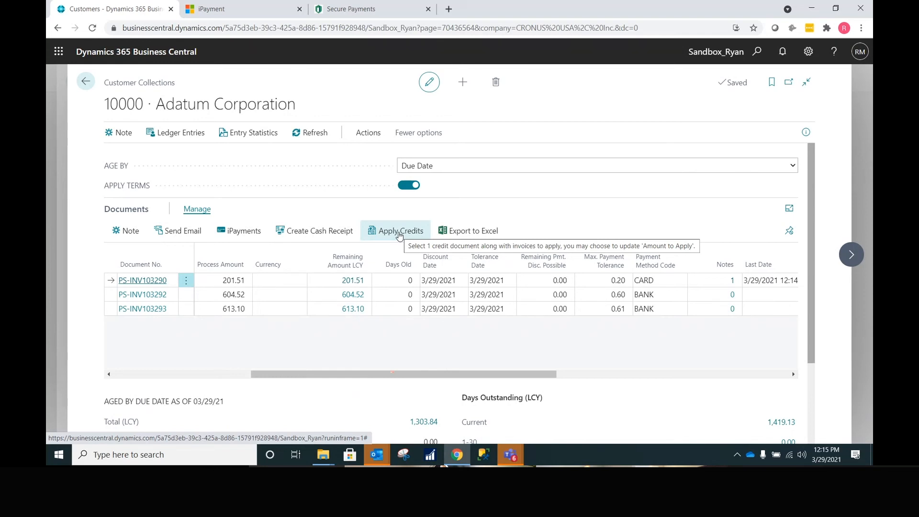
- Select all three of Adatum's open invoices and send them in the 'Information regarding your account with us.' email
left_click(186, 281)
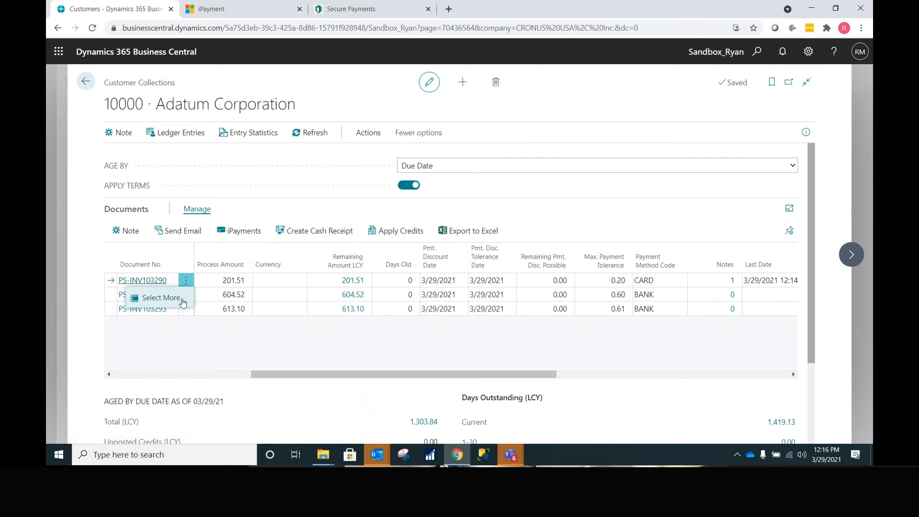
left_click(161, 298)
left_click(128, 264)
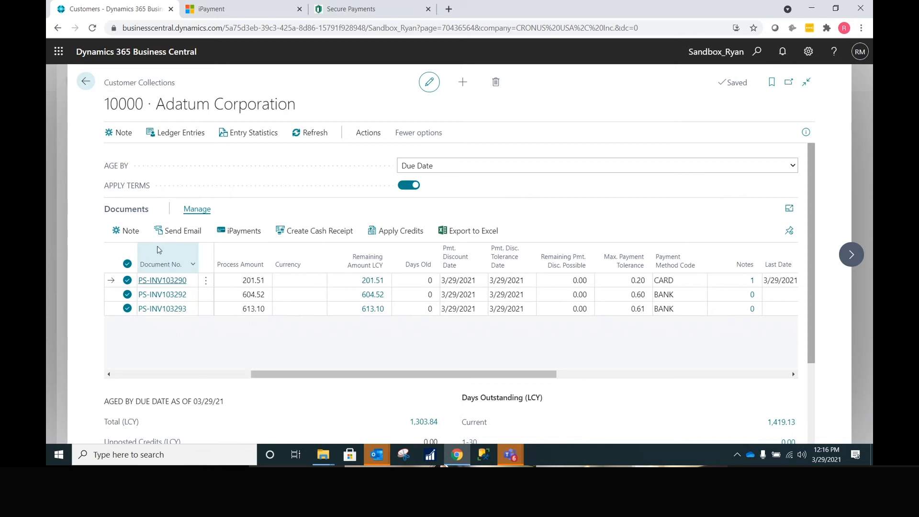
left_click(184, 233)
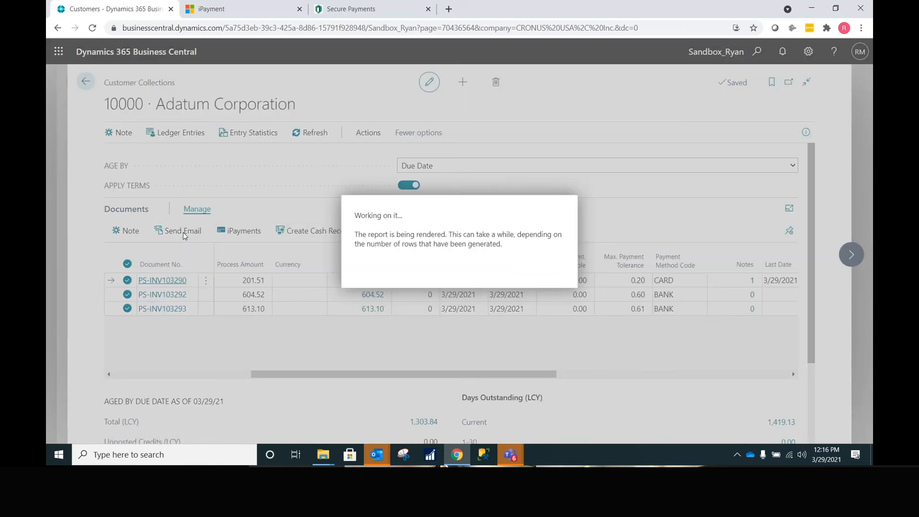
scroll(321, 364, "down", 1)
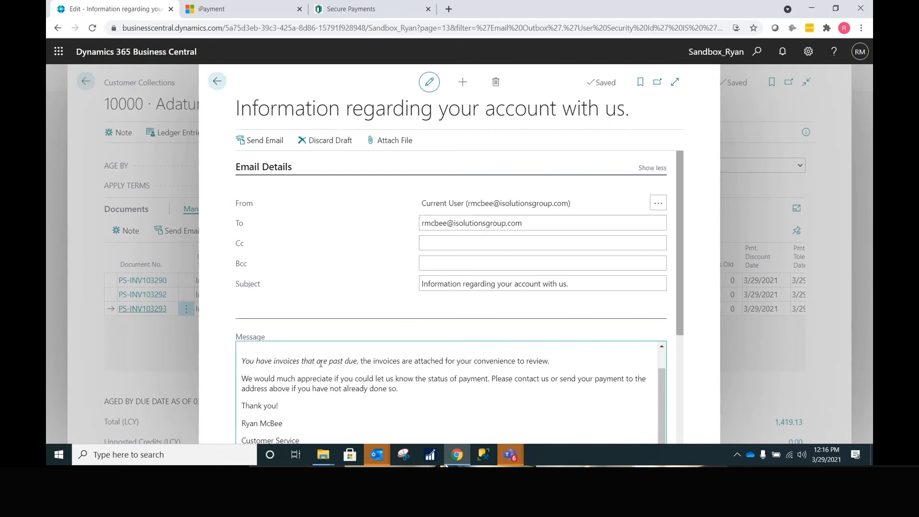
left_click(254, 141)
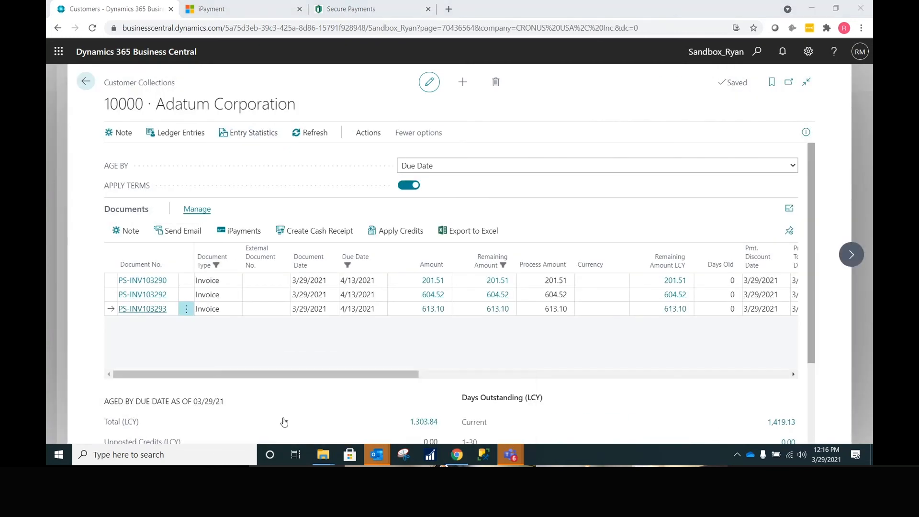
- In Outlook, open the 'Information regarding your account with us.' email and highlight the greeting and signature names
left_click(285, 423)
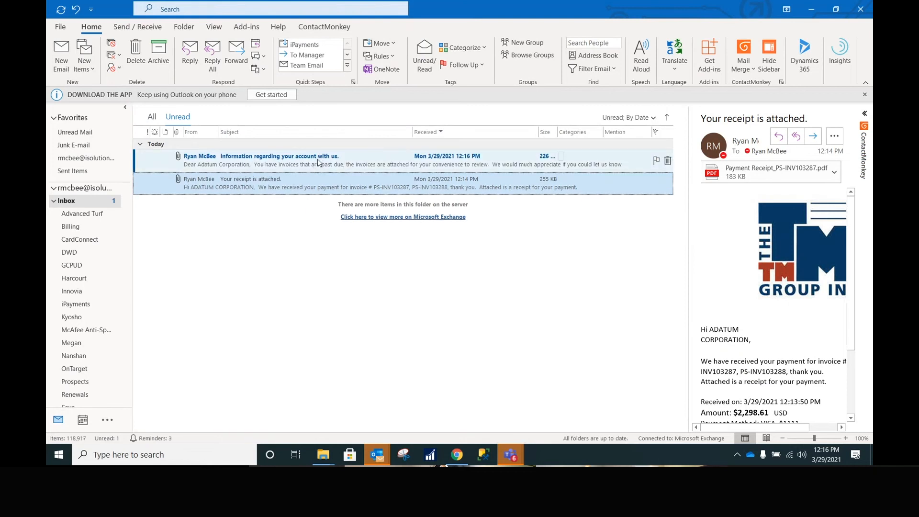
double_click(318, 159)
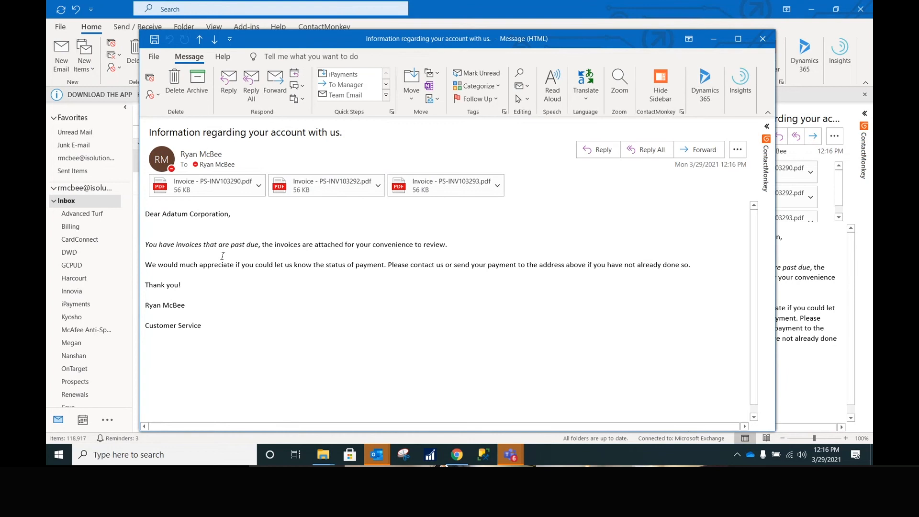
left_click_drag(232, 217, 163, 220)
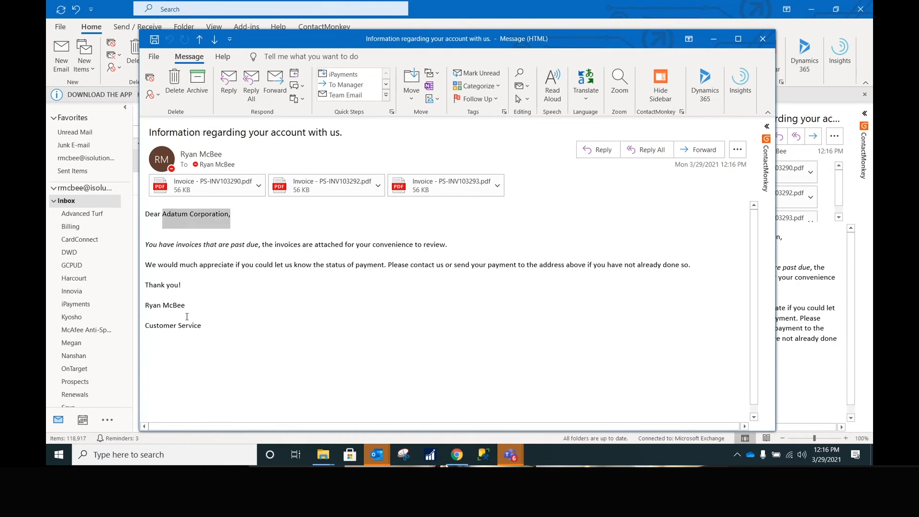
left_click_drag(189, 309, 138, 309)
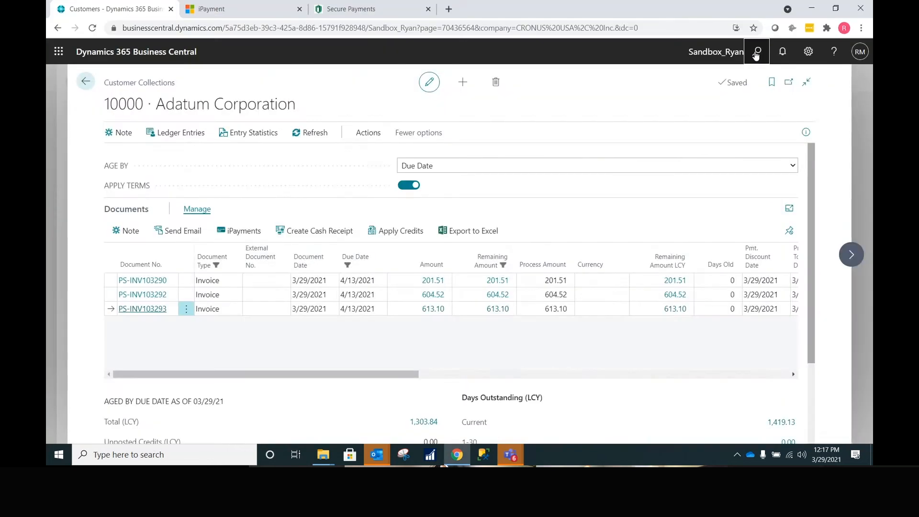
left_click(757, 53)
type("merchant")
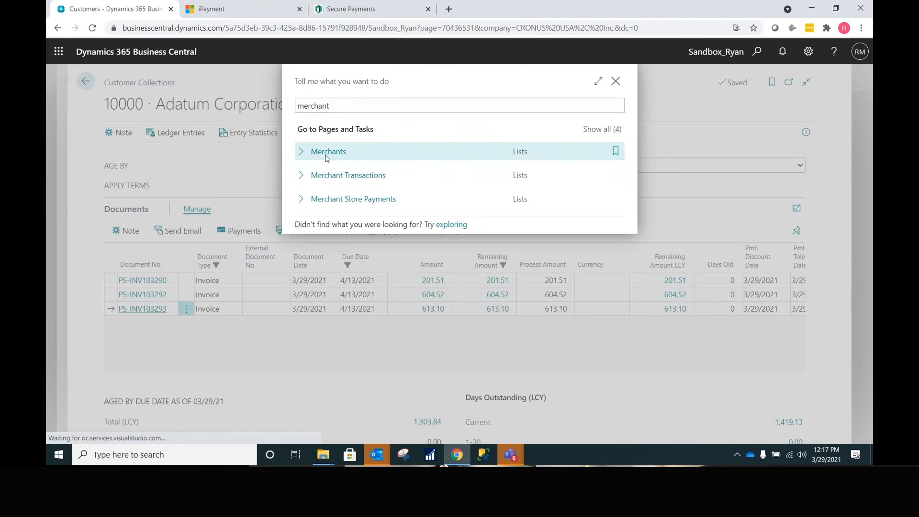
left_click(326, 157)
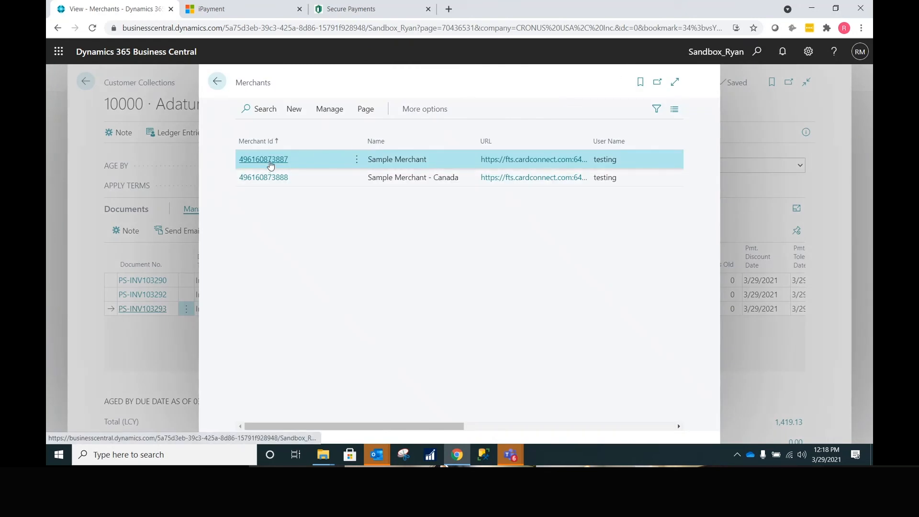
left_click(271, 160)
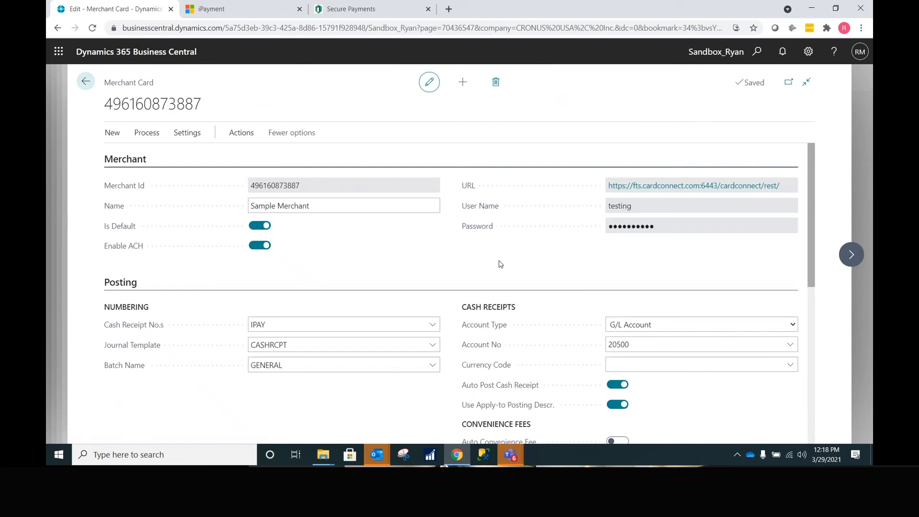
scroll(501, 262, "down", 3)
scroll(499, 261, "down", 1)
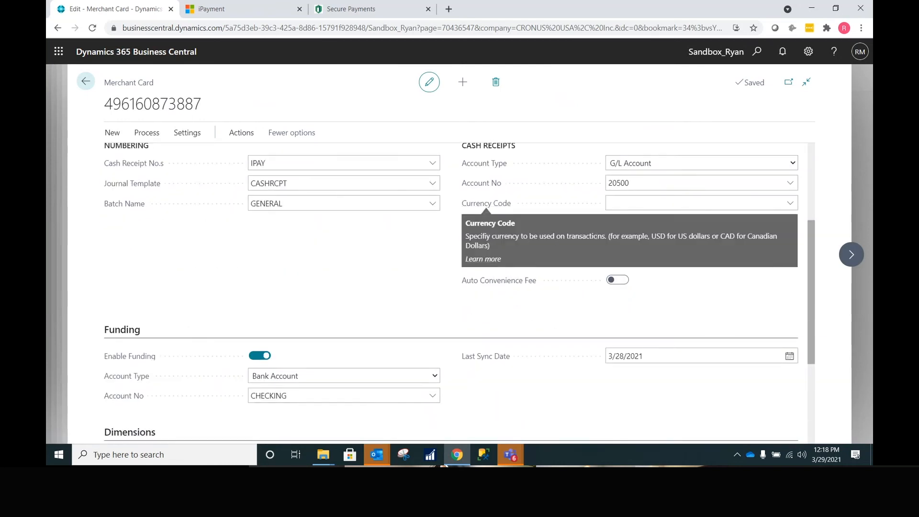
scroll(813, 277, "up", 1)
left_click_drag(813, 277, 812, 251)
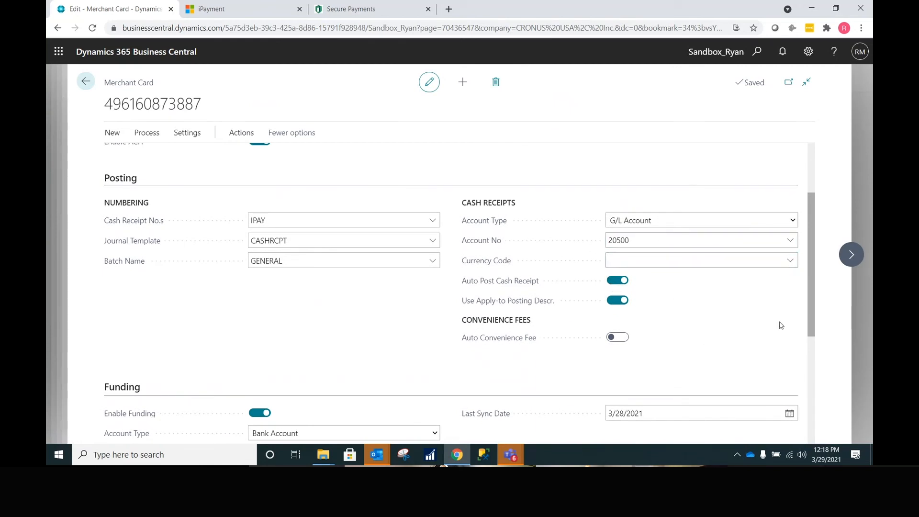
scroll(804, 309, "down", 3)
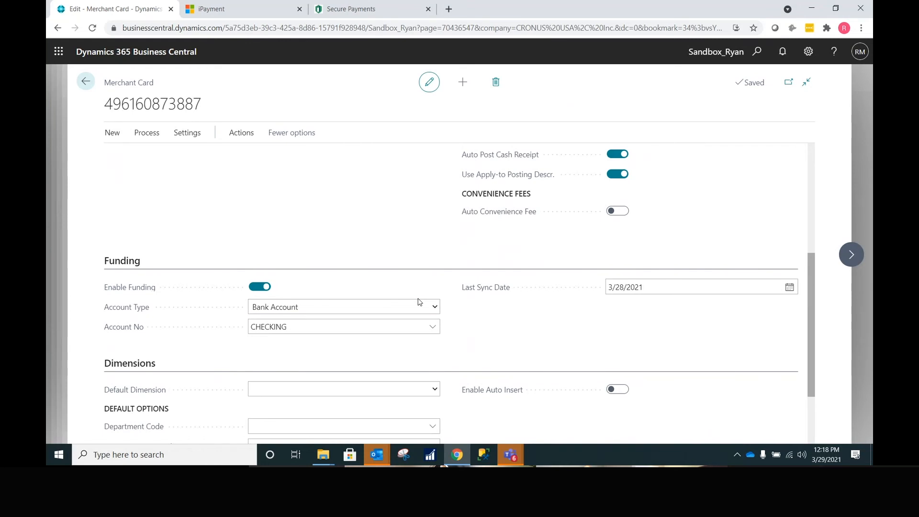
left_click(85, 82)
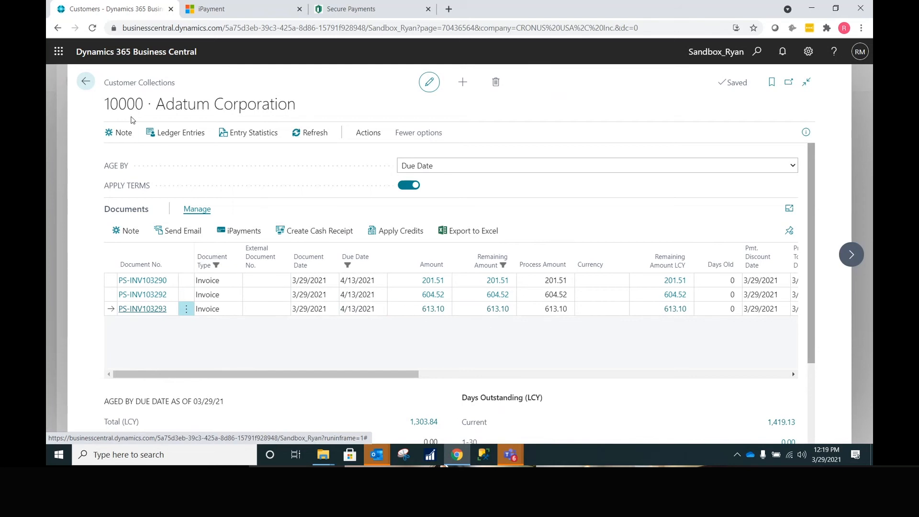
- Start a new sales quote for Adatum with two black PARIS Guest Chairs (item 1900-S)
left_click(87, 89)
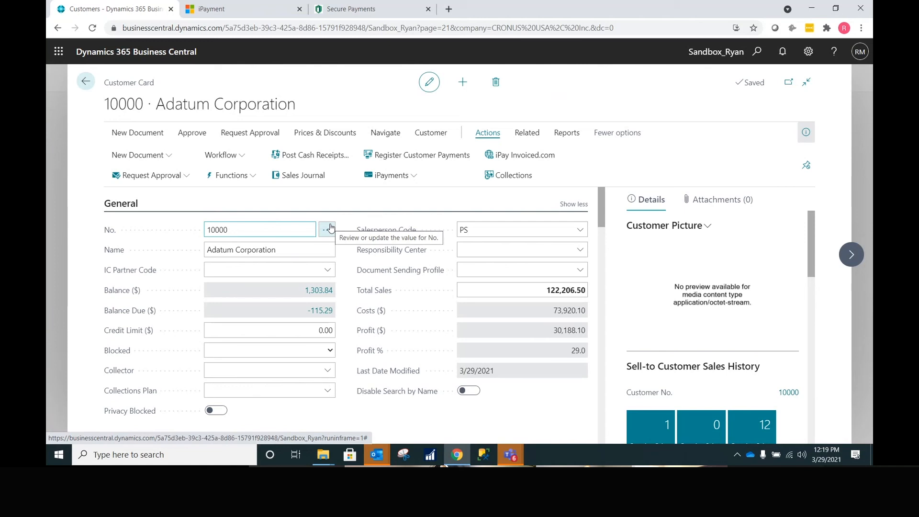
left_click(168, 156)
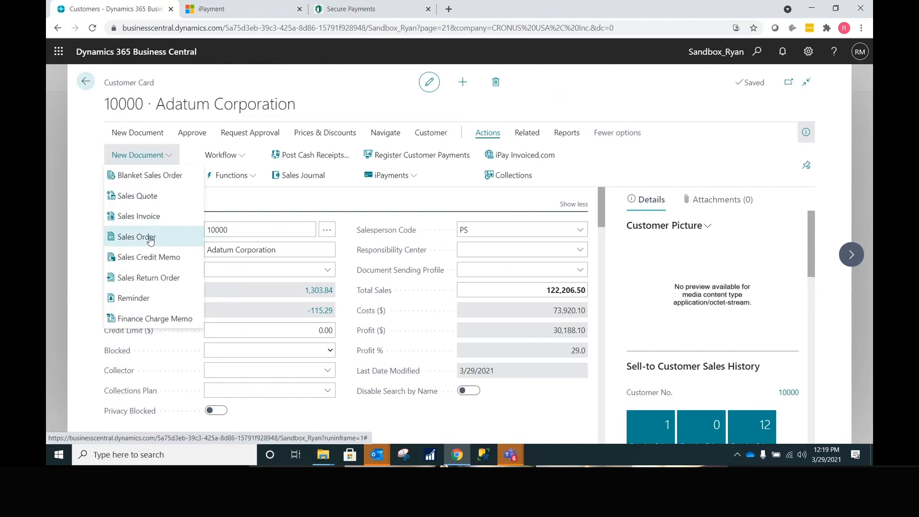
left_click(161, 202)
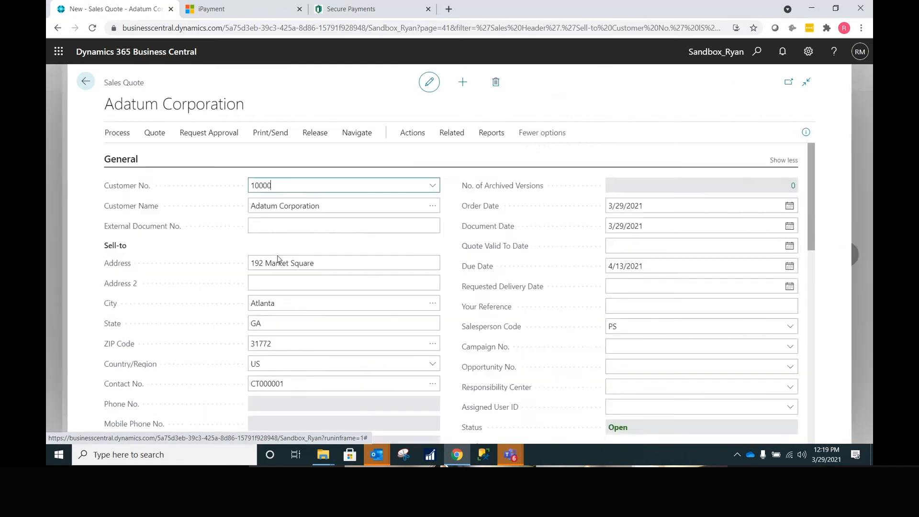
scroll(279, 283, "down", 3)
scroll(278, 283, "down", 3)
left_click(242, 268)
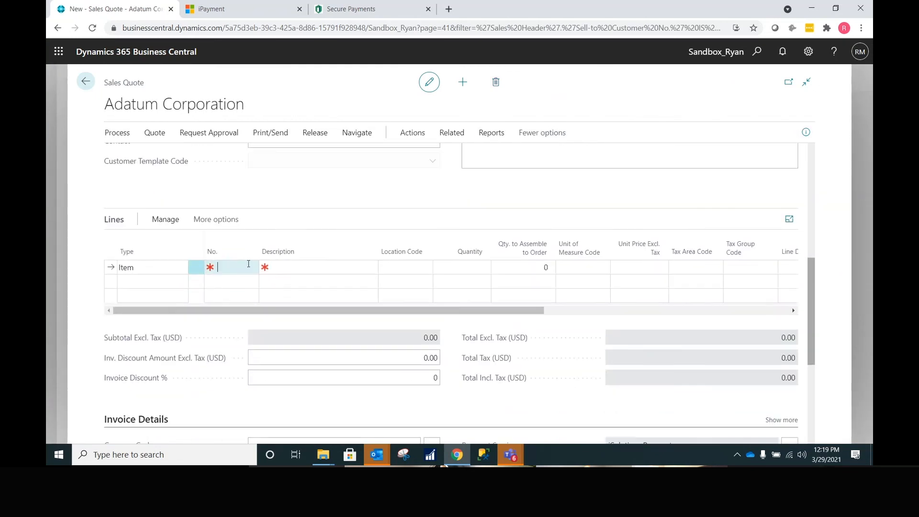
left_click(251, 268)
left_click(268, 328)
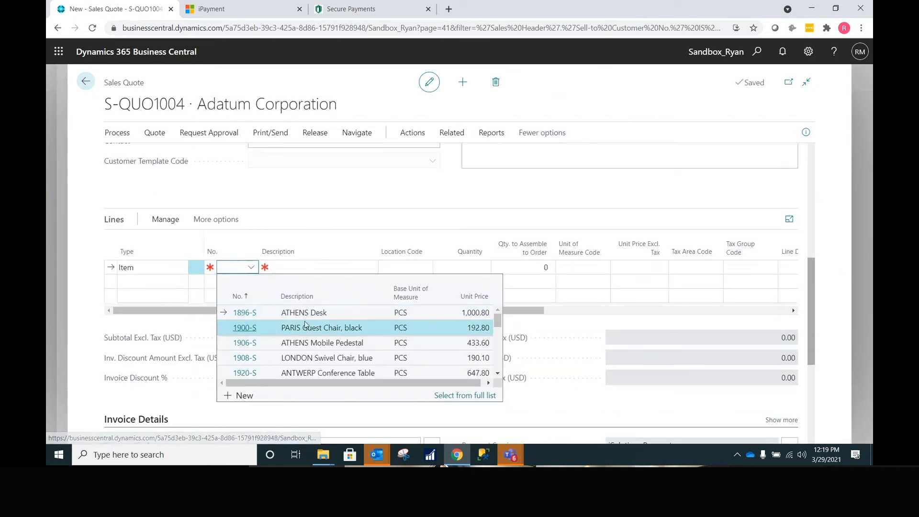
left_click(469, 267)
key("Tab")
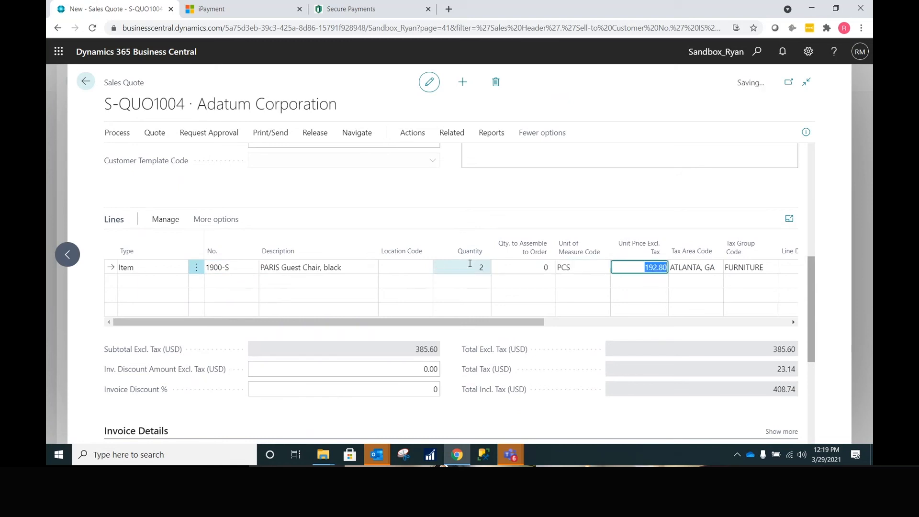
key("Tab")
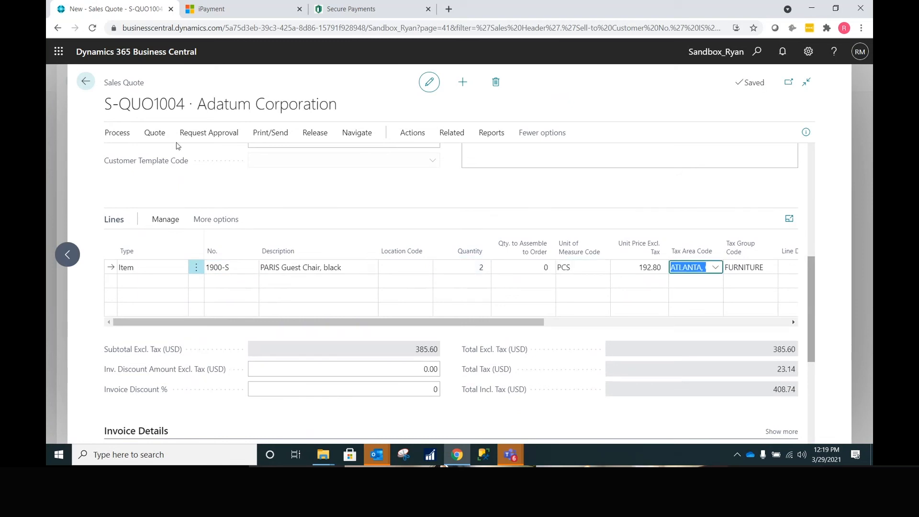
- Send the quote to Adatum by email, then switch to the Outlook inbox
left_click(268, 132)
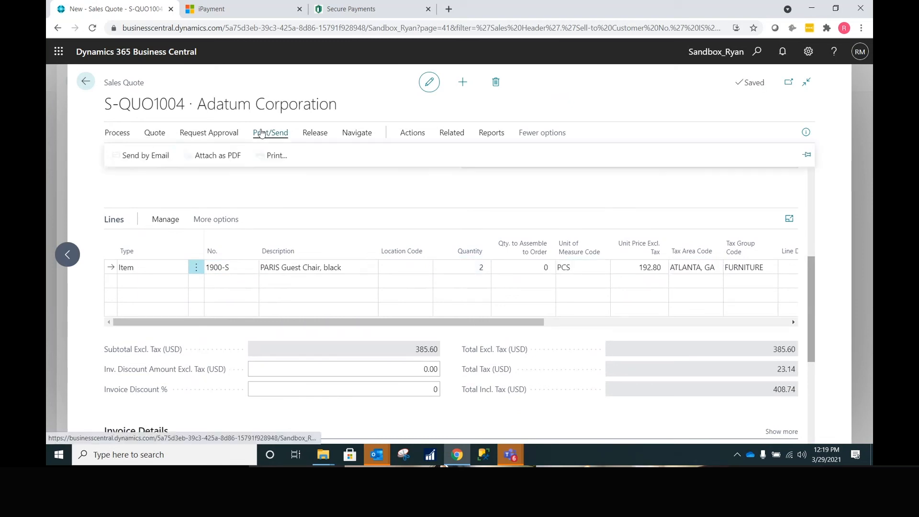
left_click(158, 157)
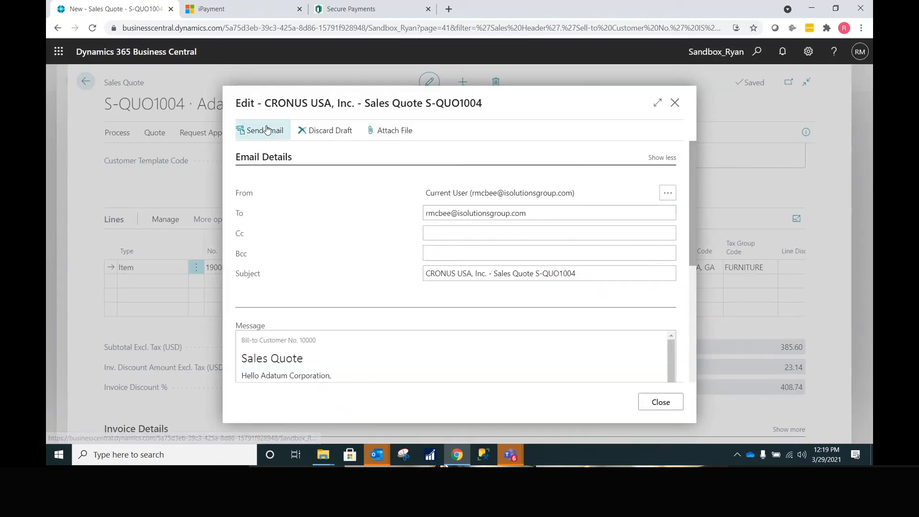
left_click(268, 130)
mouse_move(377, 454)
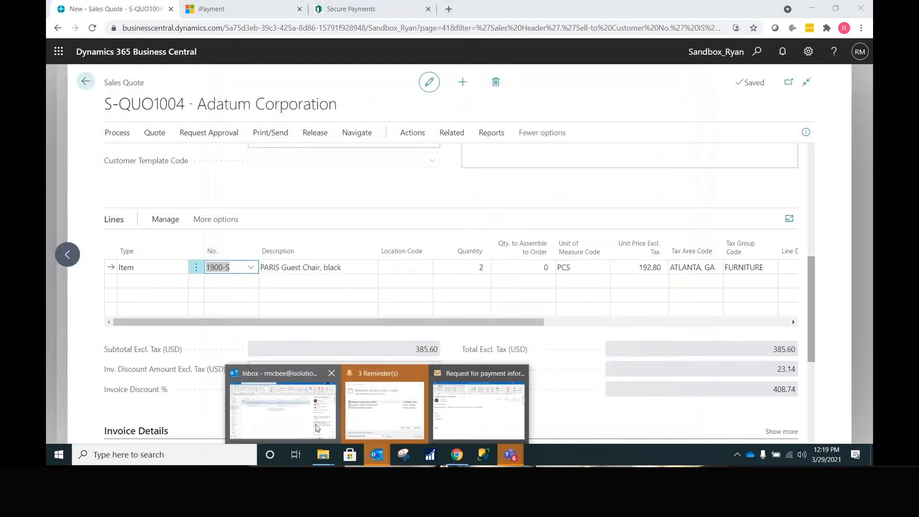
left_click(266, 415)
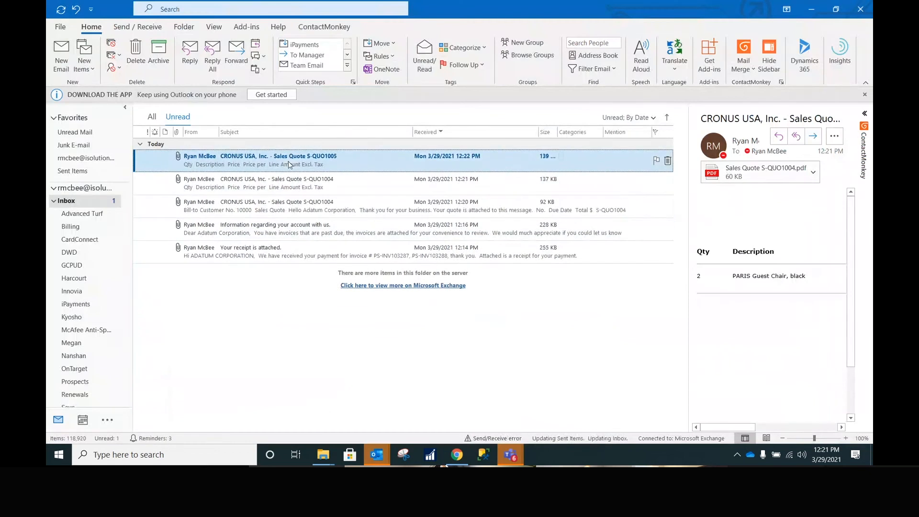
- Follow the 'Click Here to Pay' link at the bottom of the S-QUO1005 email
scroll(195, 300, "down", 3)
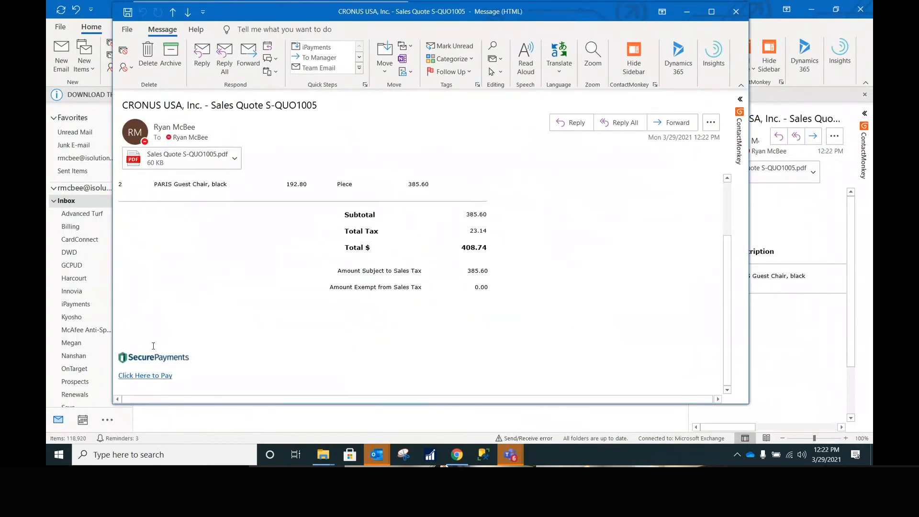
left_click(155, 376)
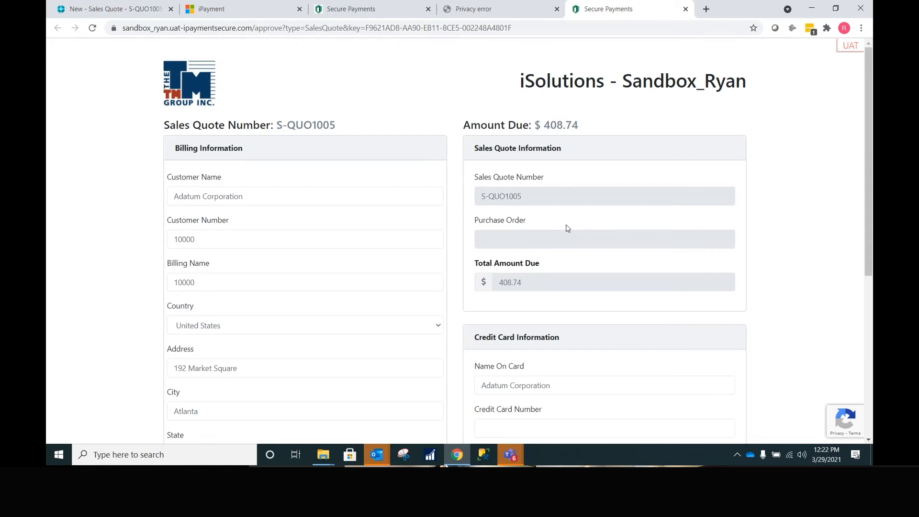
- Set the quote's External Document No. to PO999999 in Business Central
left_click(493, 242)
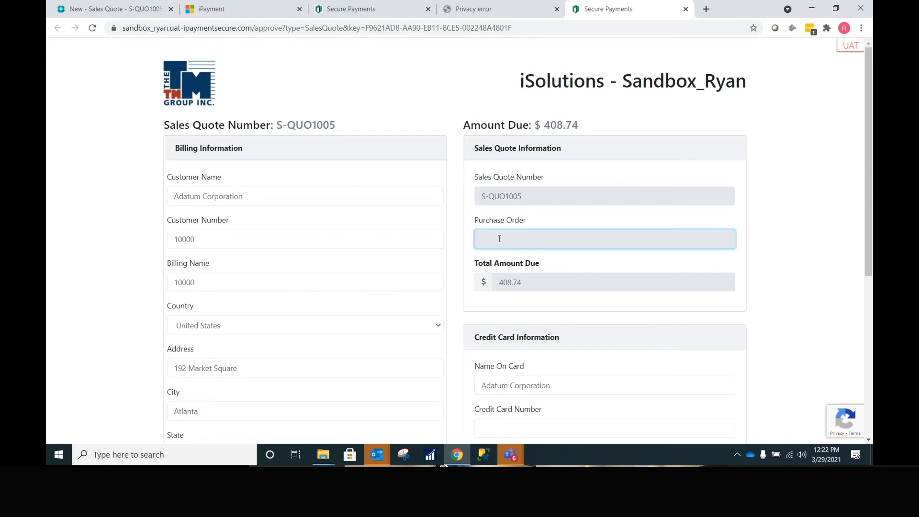
left_click(110, 9)
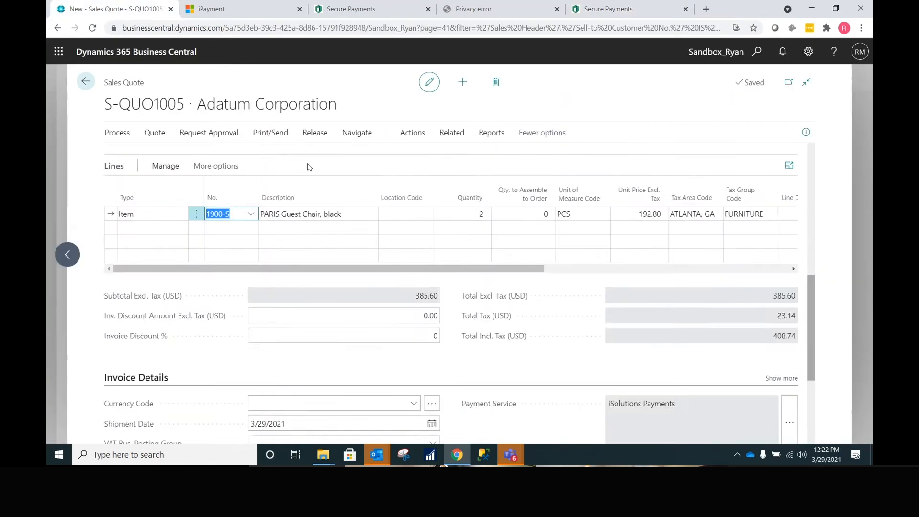
scroll(282, 195, "up", 3)
left_click(282, 225)
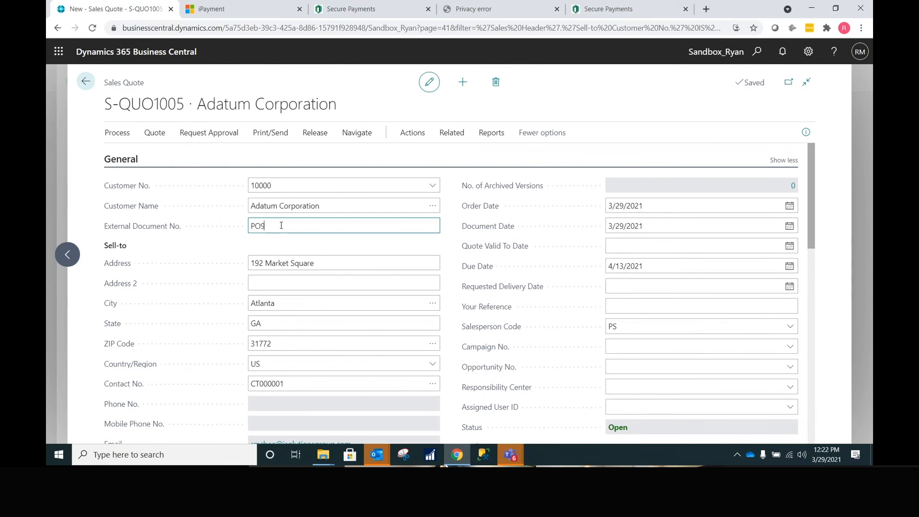
type("PO999999")
key("Tab")
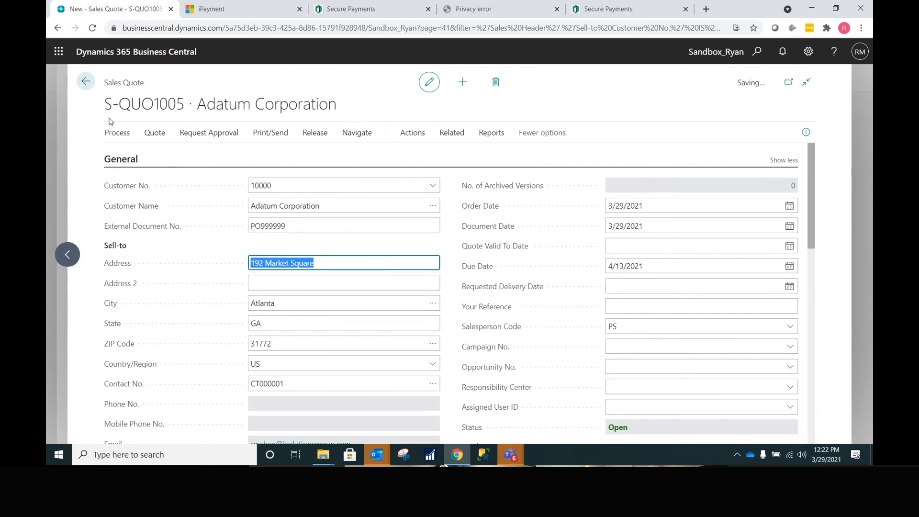
left_click(86, 82)
- Reload the Secure Payments page so it shows the PO999999 purchase order
left_click(608, 9)
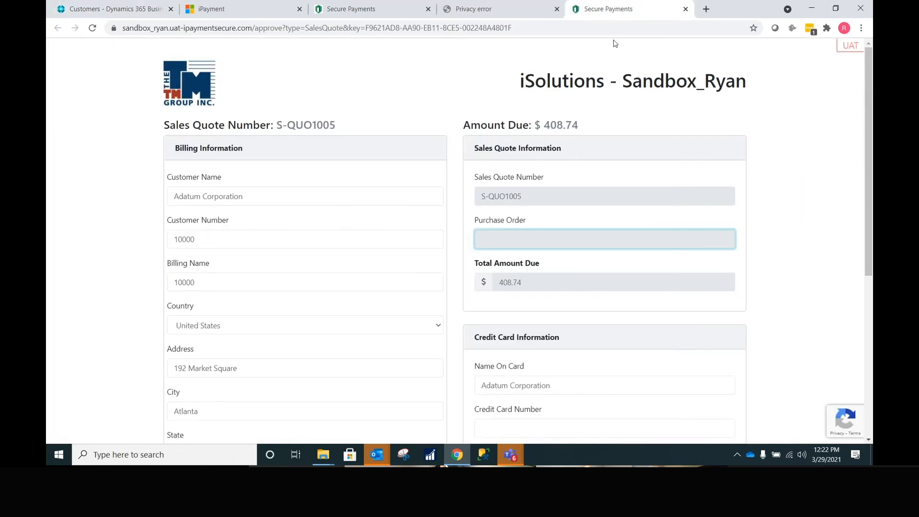
left_click(611, 28)
key("Return")
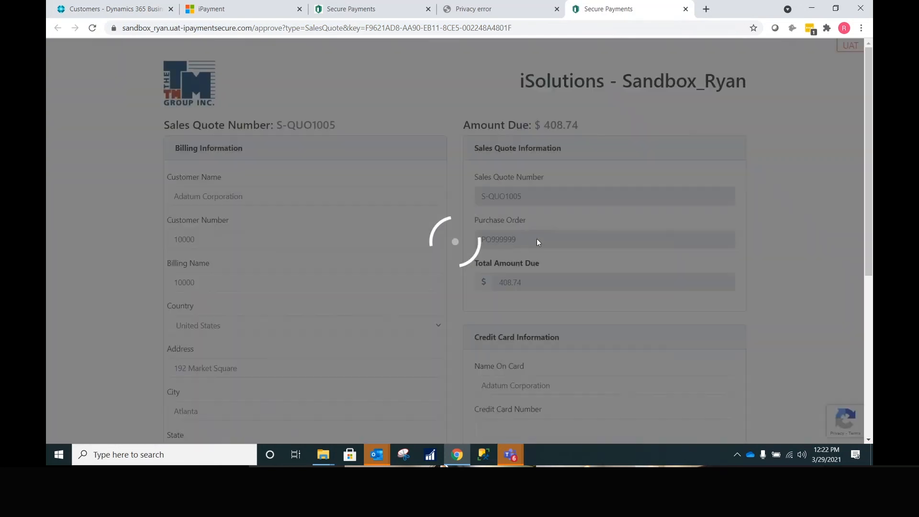
scroll(511, 235, "down", 5)
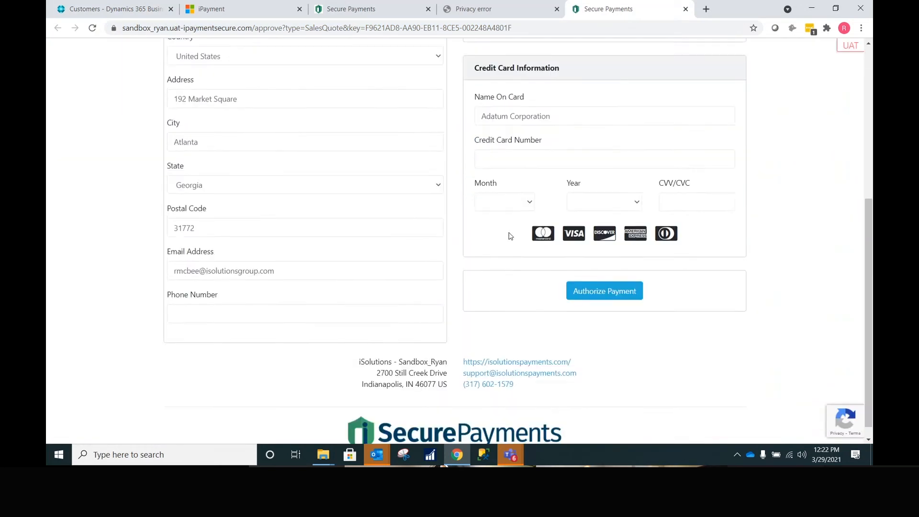
scroll(522, 211, "up", 5)
scroll(522, 211, "down", 4)
- Enter the card number, expiry date and CVV, and authorize the $408.74 payment
left_click(519, 214)
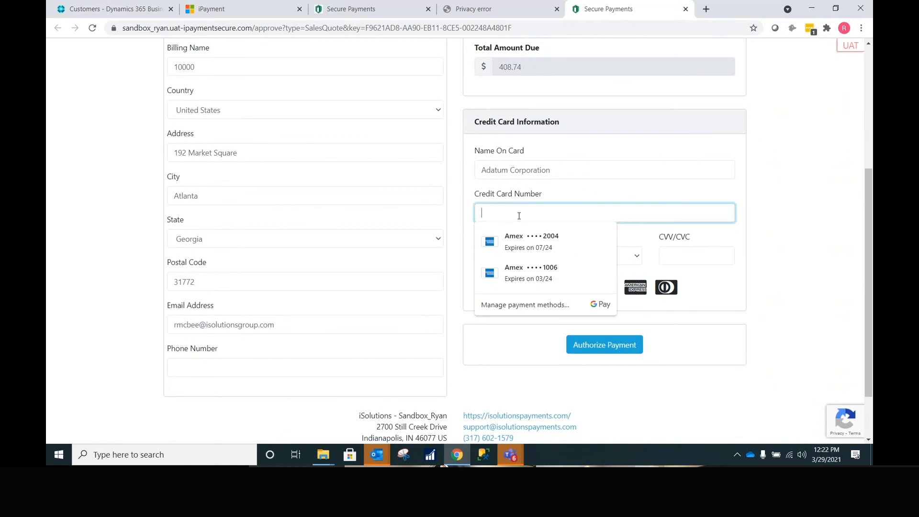
type("4111111111111111")
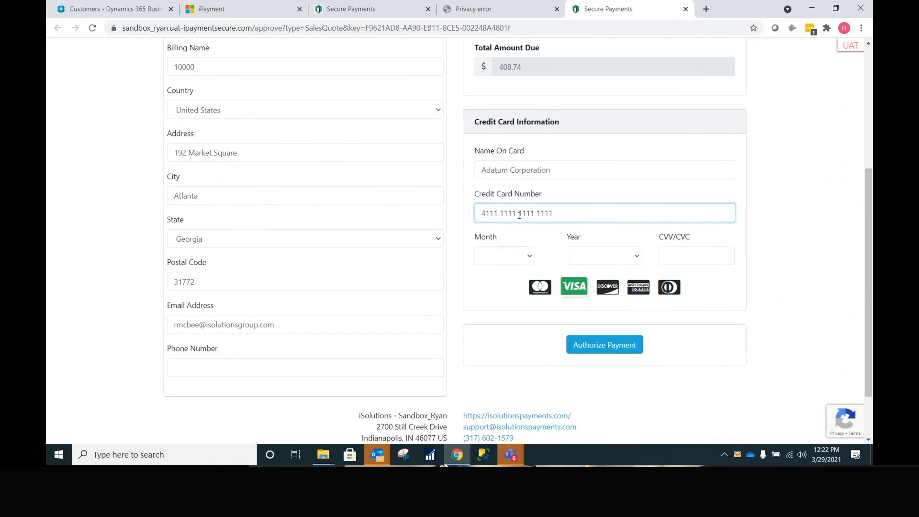
key("Tab")
key("1")
key("3")
key("Tab")
type("2022")
key("Tab")
type("591")
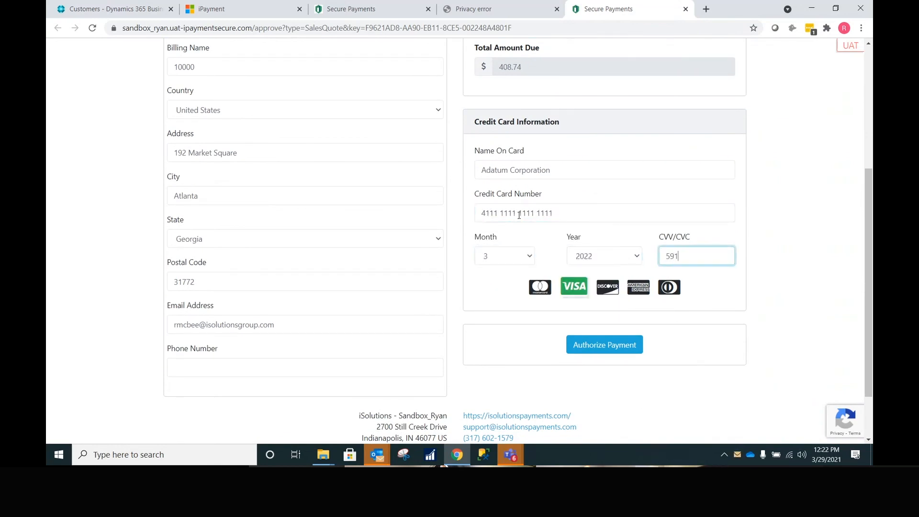
left_click(605, 338)
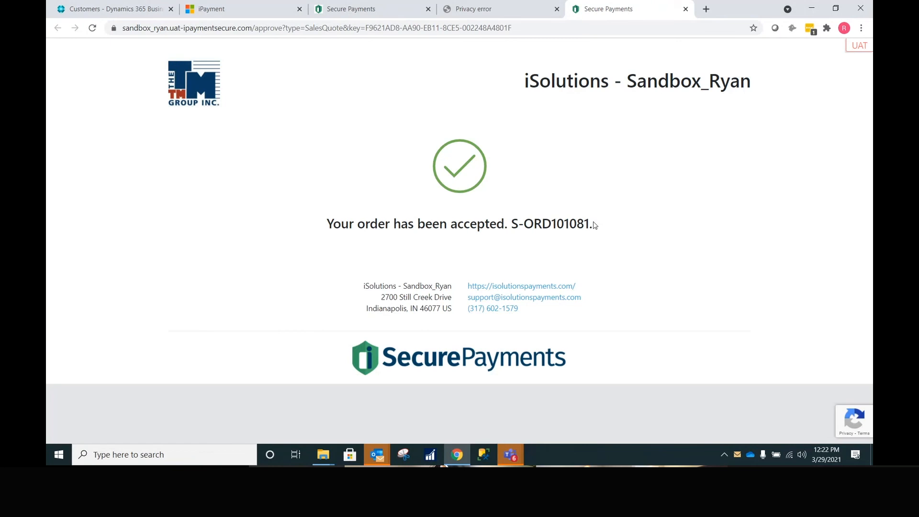
- Note accepted order S-ORD101081 and return to the Business Central customer list
left_click_drag(595, 225, 522, 223)
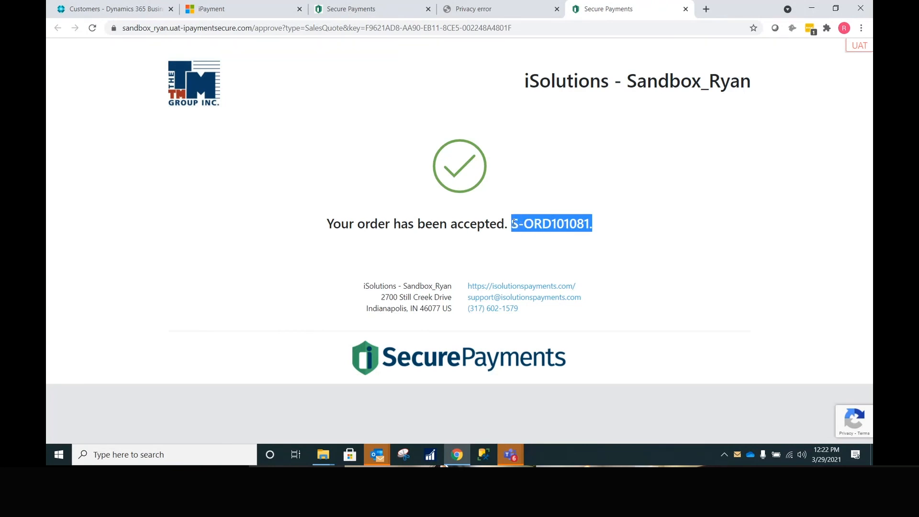
left_click(136, 11)
left_click(81, 81)
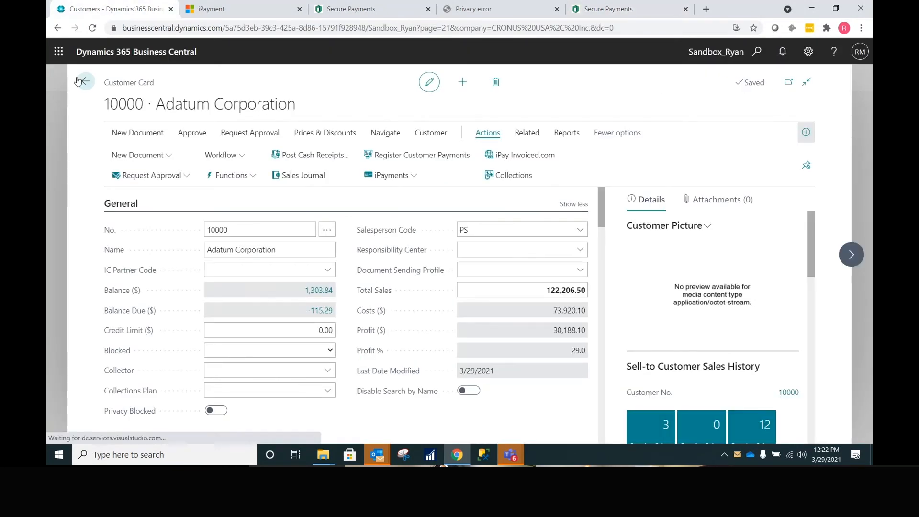
- Open the Outlook confirmation email, highlight quote S-QUO1005 and order S-ORD101081, then close it
mouse_move(383, 458)
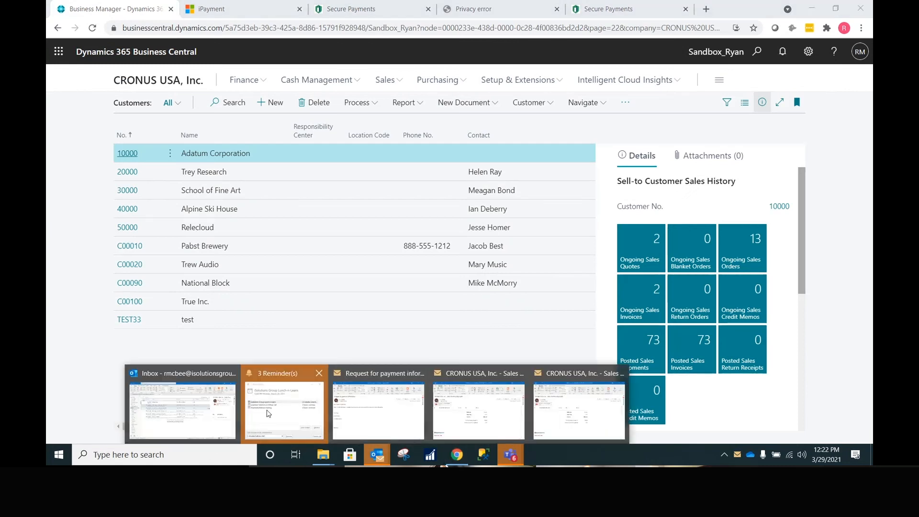
left_click(178, 407)
double_click(271, 159)
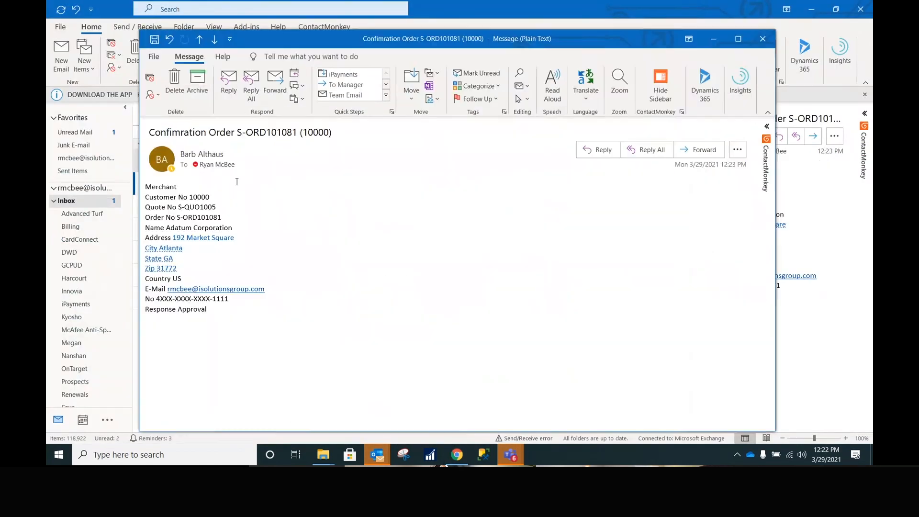
left_click_drag(225, 214, 168, 207)
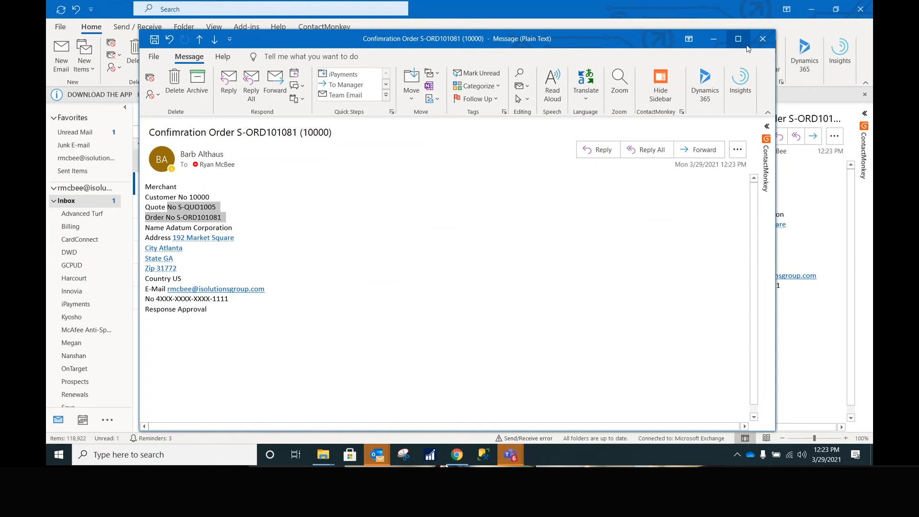
left_click(763, 38)
left_click(810, 10)
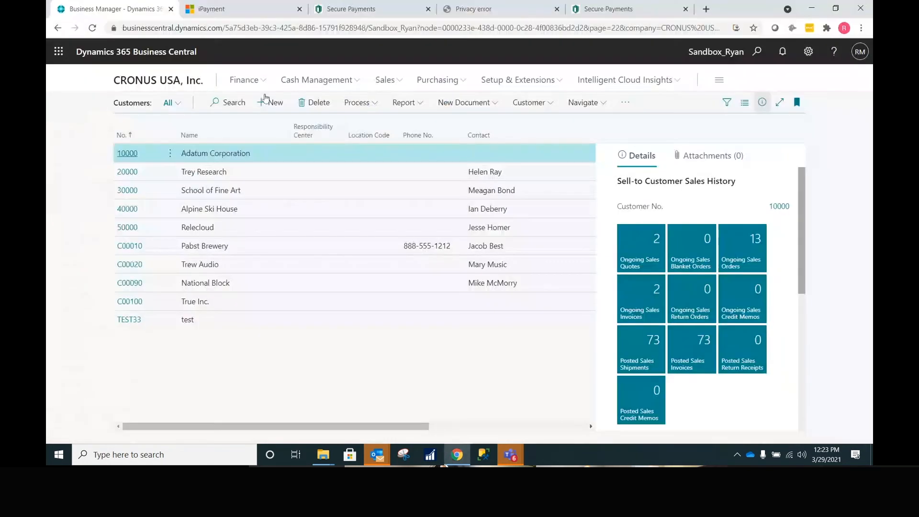
- Open Adatum's PO999999 sales order and change the chair's unit price to 195
left_click(386, 80)
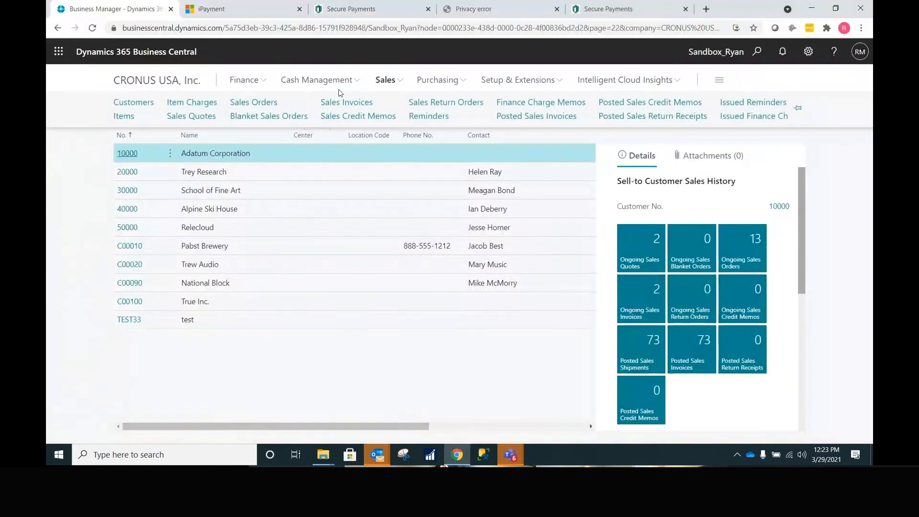
left_click(238, 107)
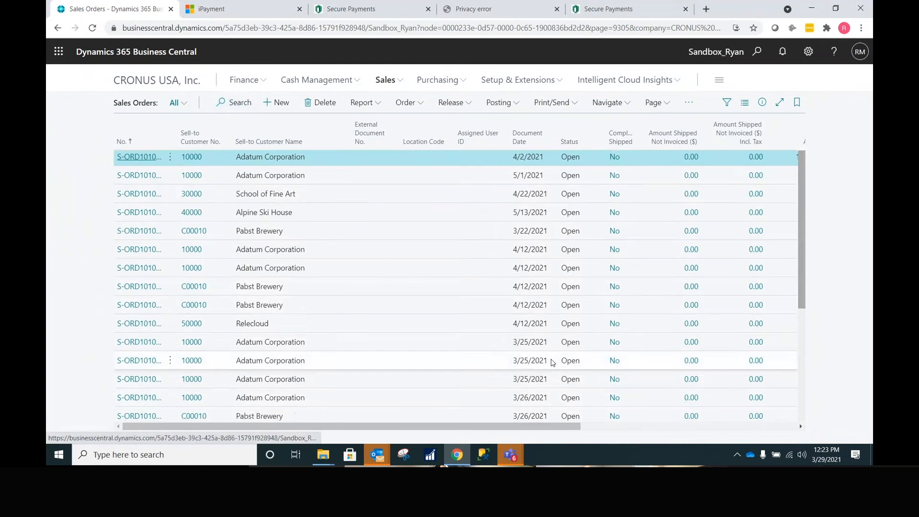
scroll(553, 363, "down", 10)
left_click_drag(617, 426, 794, 406)
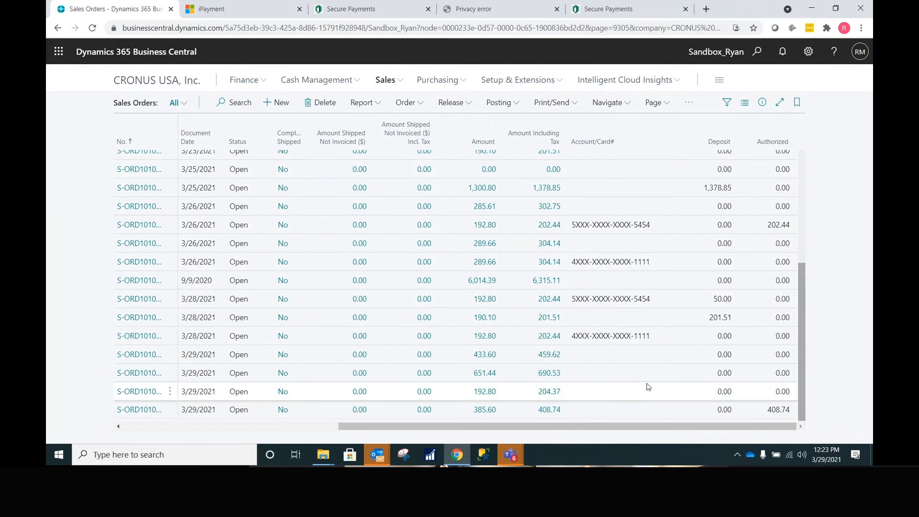
left_click_drag(634, 434, 245, 438)
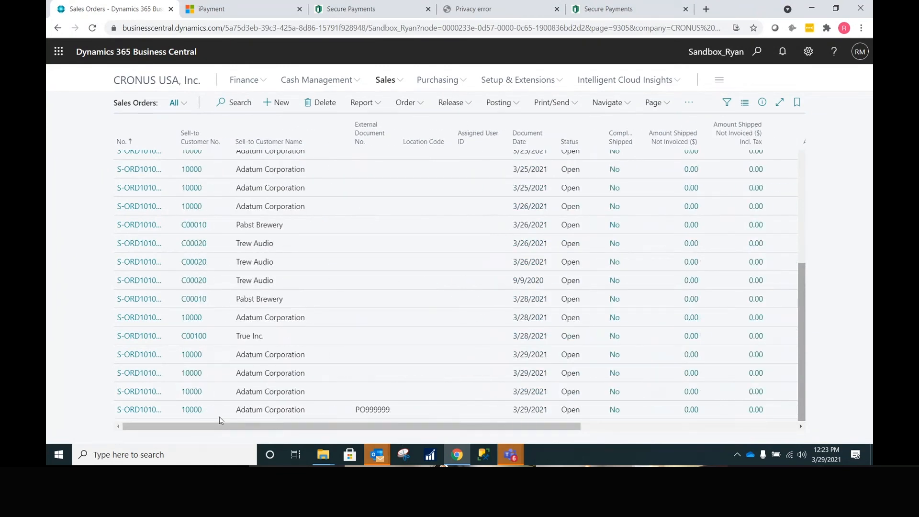
left_click(137, 413)
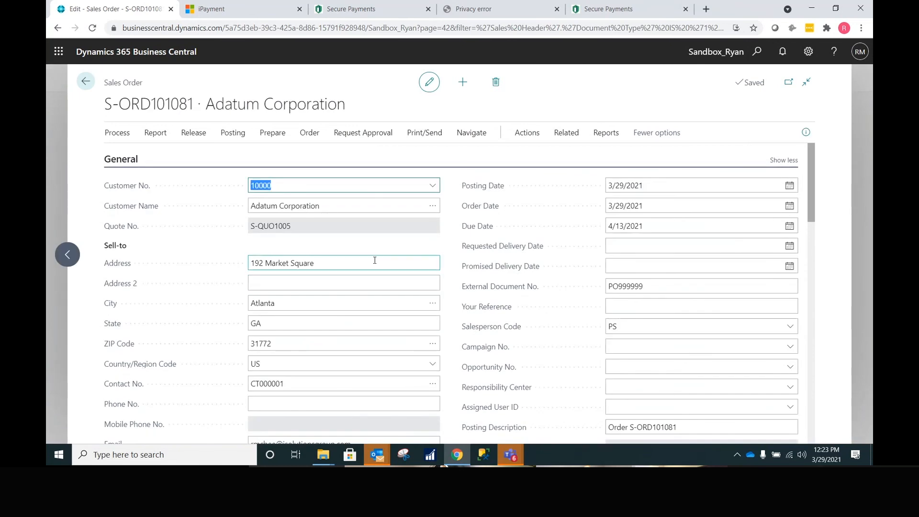
scroll(375, 260, "down", 10)
left_click(708, 276)
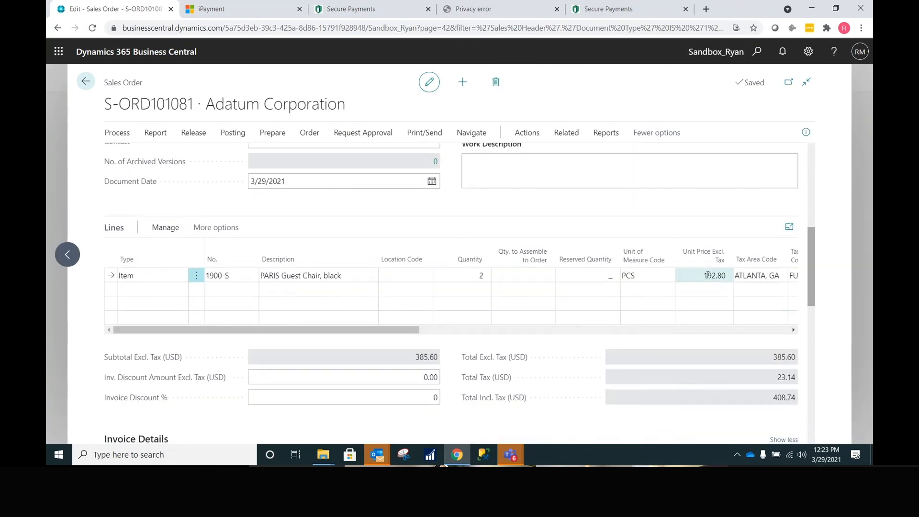
type("195")
key("Tab")
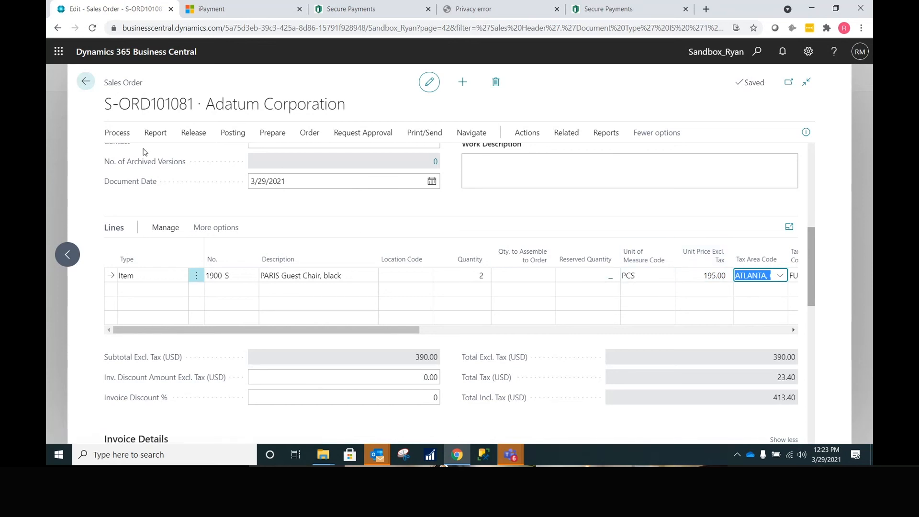
- Post the order with Ship and Invoice, capturing payment, and open invoice PS-INV103294
left_click(233, 132)
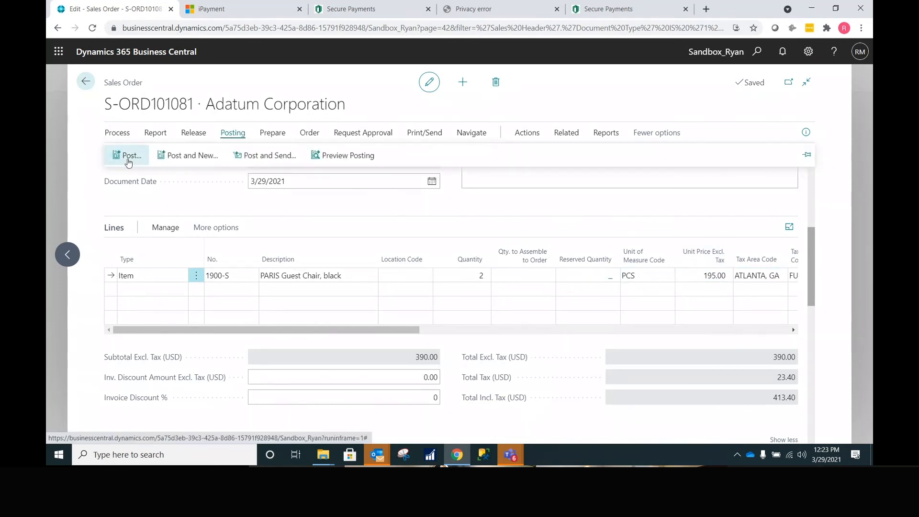
left_click(128, 158)
left_click(510, 287)
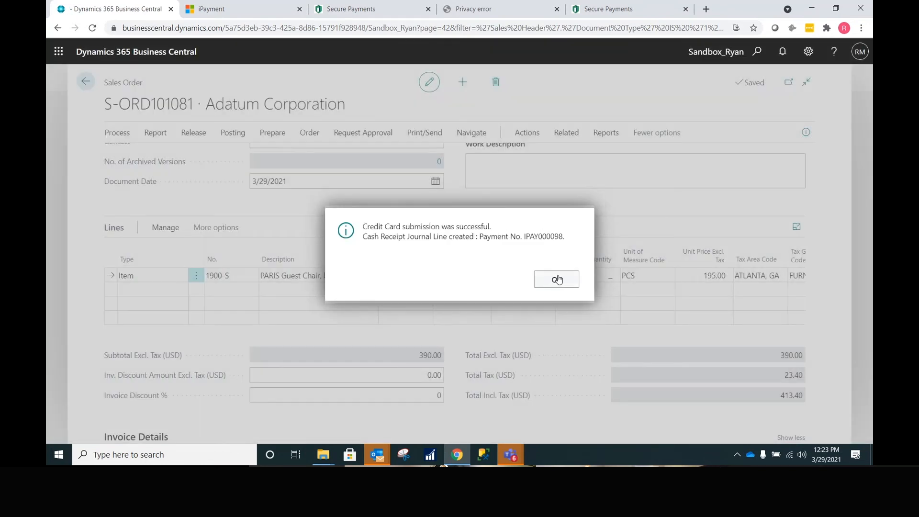
left_click(558, 280)
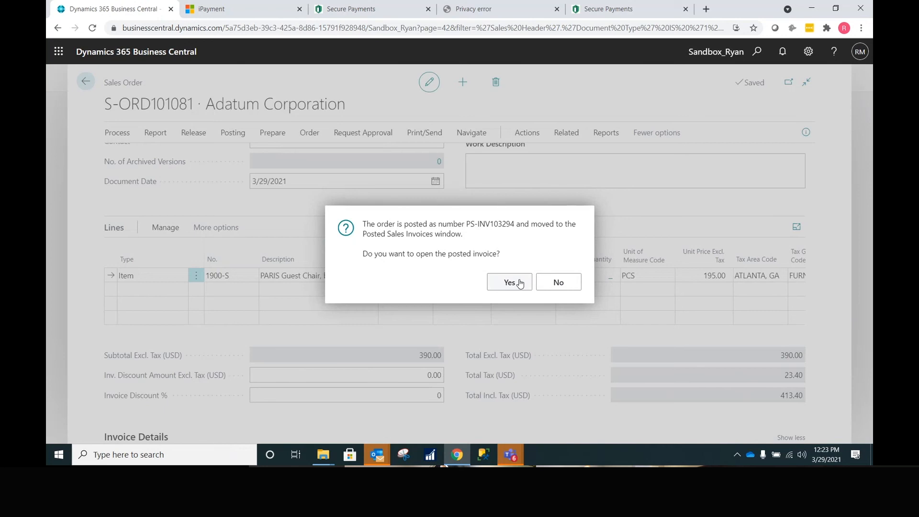
left_click(509, 282)
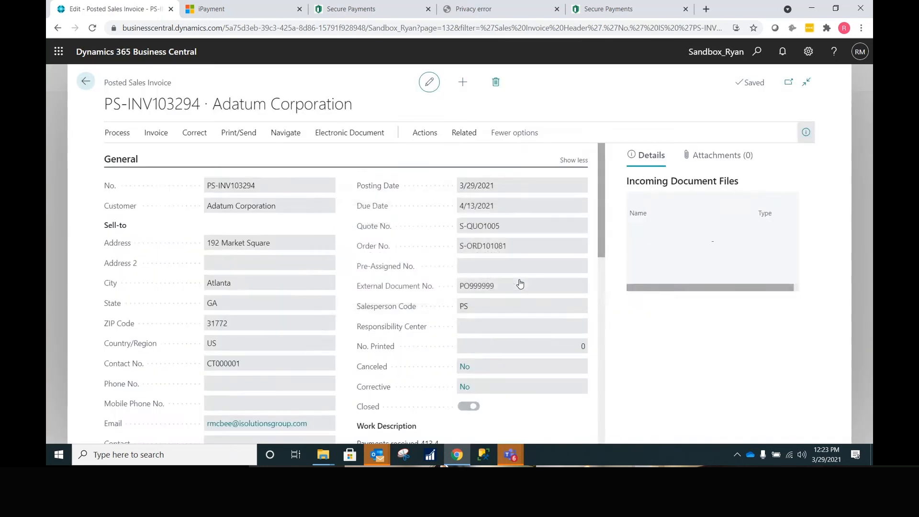
scroll(520, 284, "down", 3)
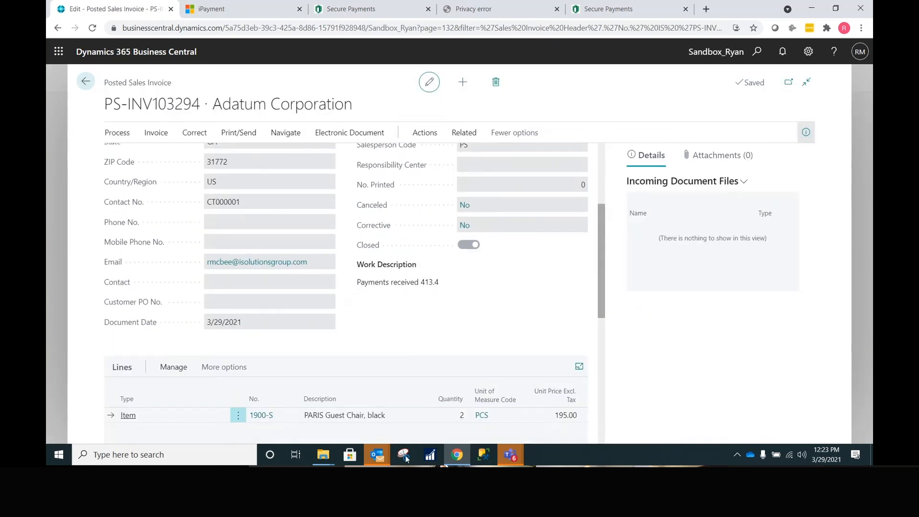
mouse_move(384, 454)
left_click(180, 406)
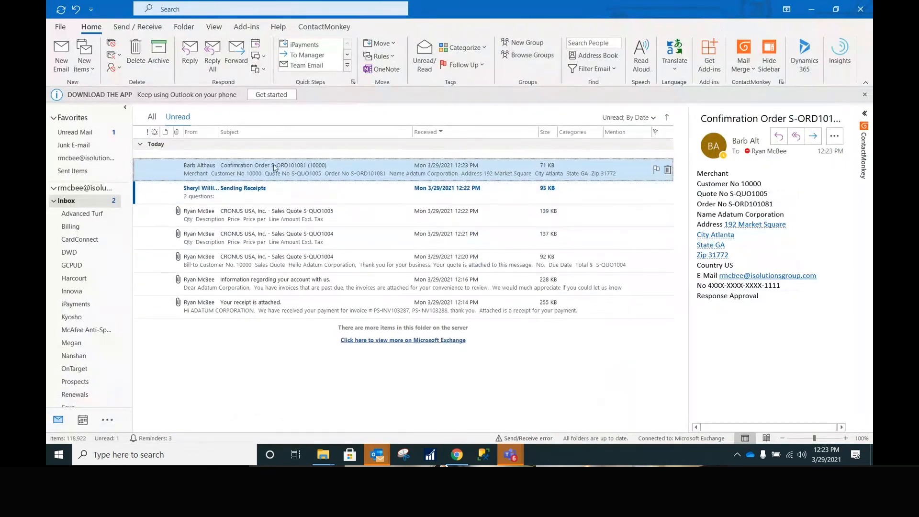
- Read the $413.40 receipt email for PS-INV103294, close it, and return to the sales orders list
double_click(276, 159)
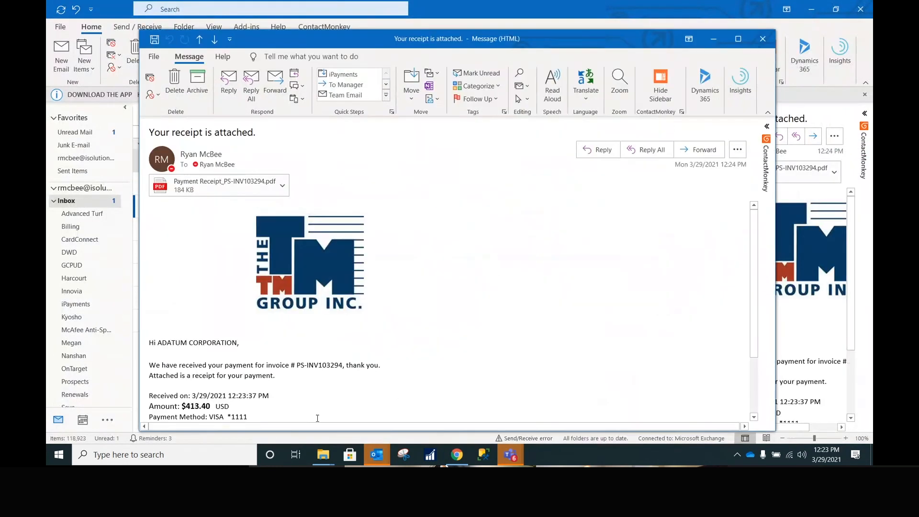
scroll(284, 298, "down", 3)
scroll(283, 312, "up", 3)
left_click(762, 38)
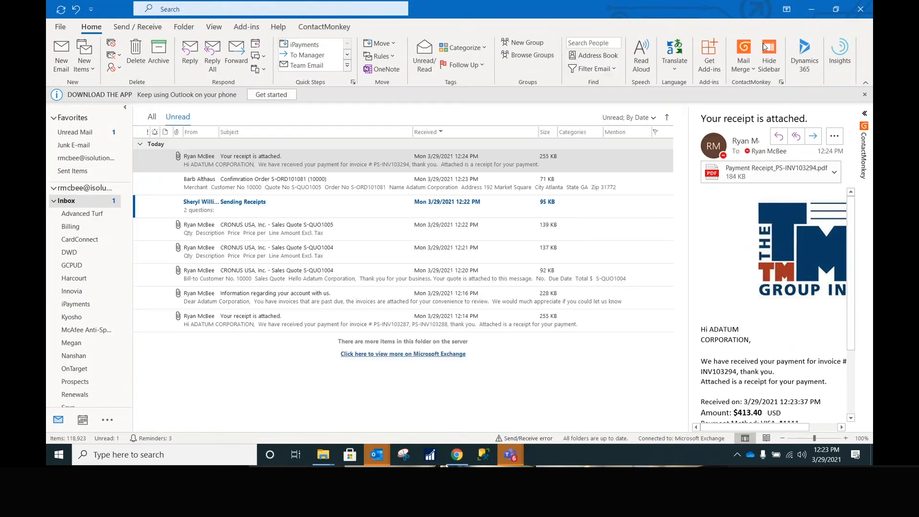
key("alt+Tab")
left_click(86, 81)
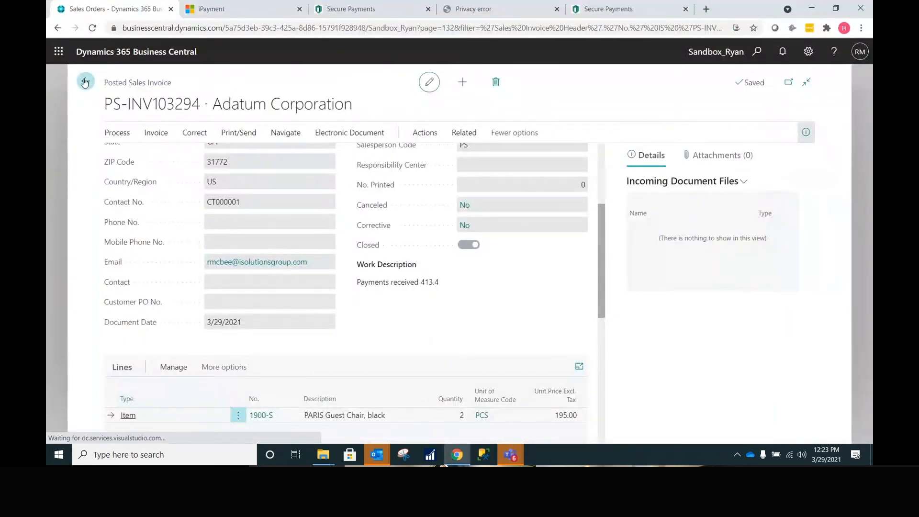
- From Adatum's customer card, add two ATHENS Mobile Pedestals (1906-S) to a new sales order
left_click(137, 83)
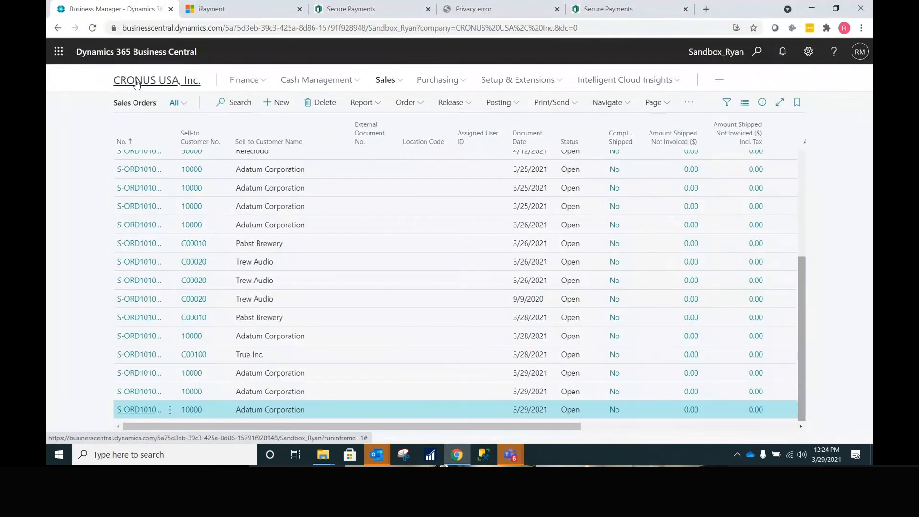
left_click(134, 103)
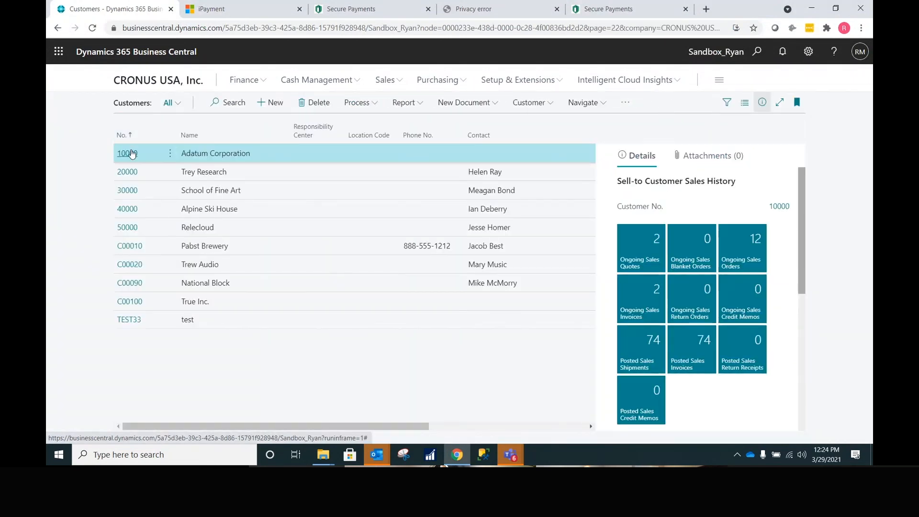
left_click(132, 154)
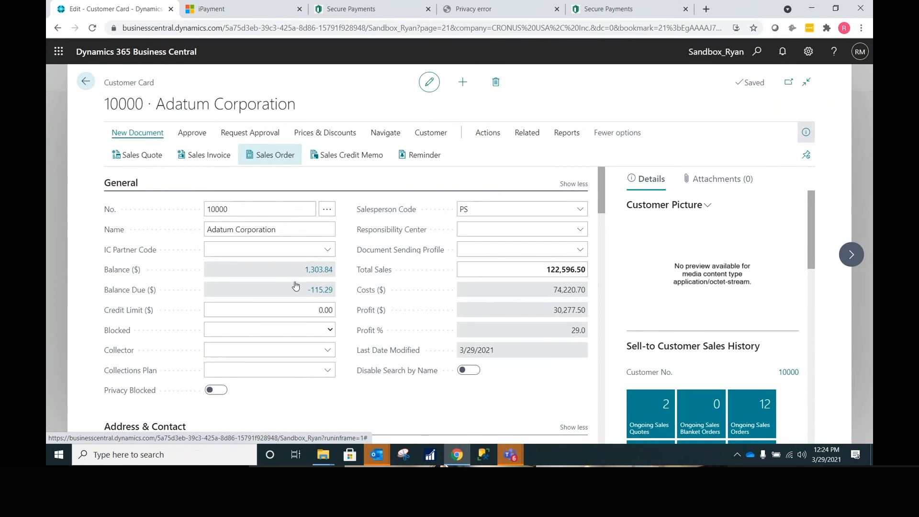
scroll(282, 268, "down", 7)
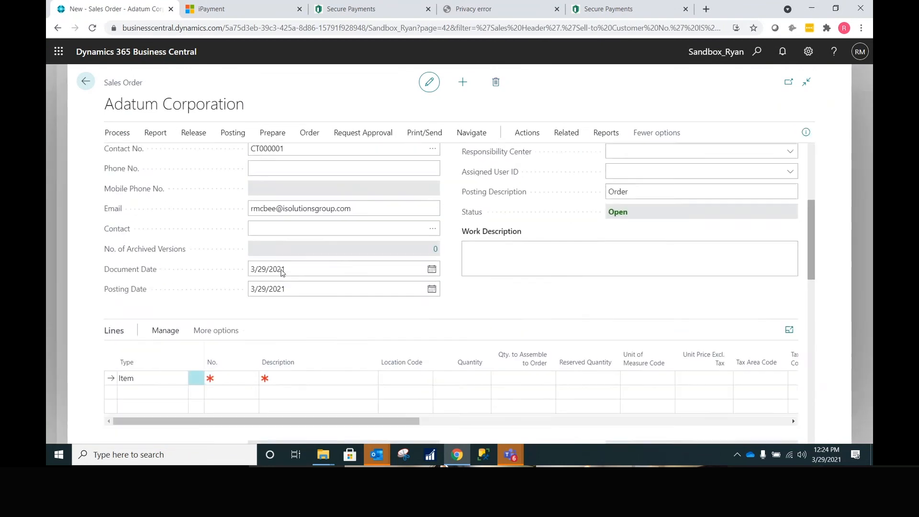
left_click(254, 272)
left_click(253, 272)
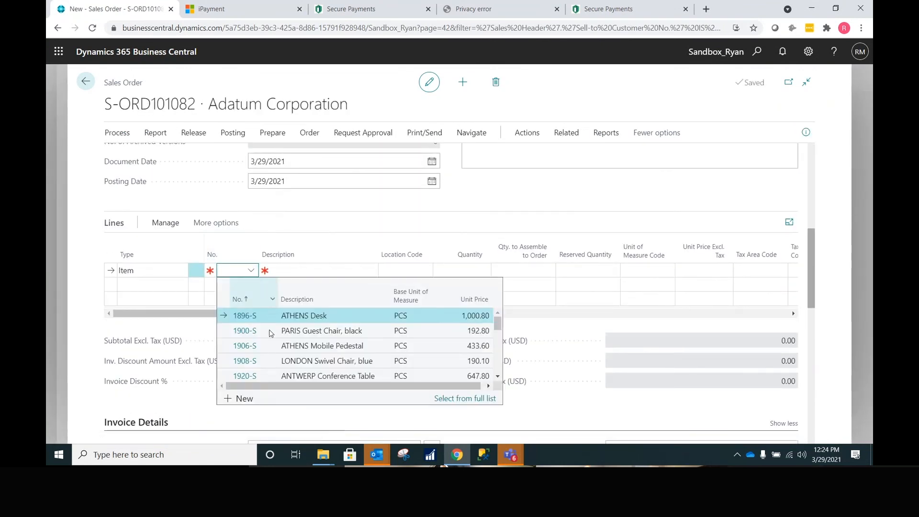
left_click(434, 345)
left_click(448, 275)
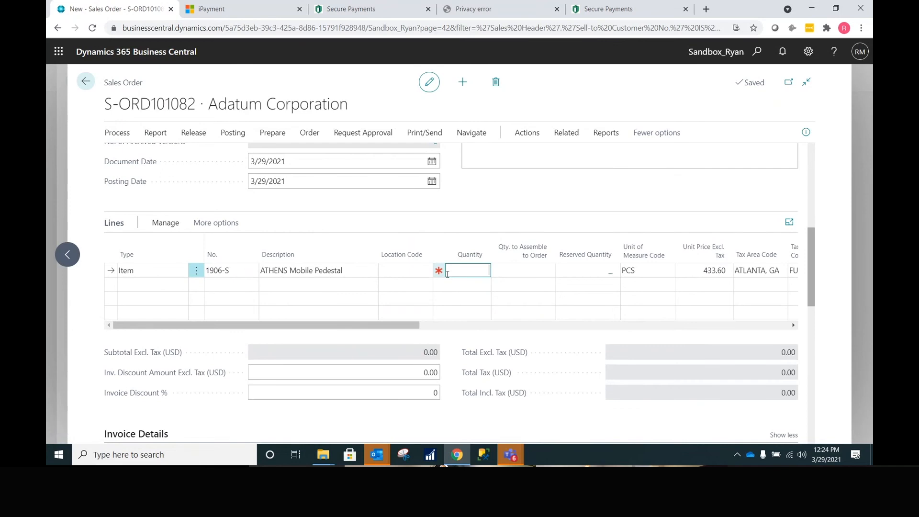
key("Return")
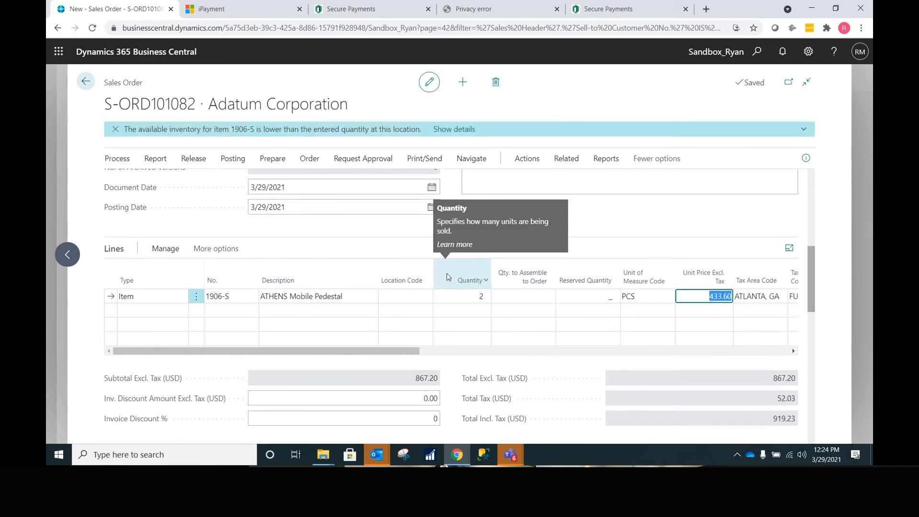
left_click(424, 158)
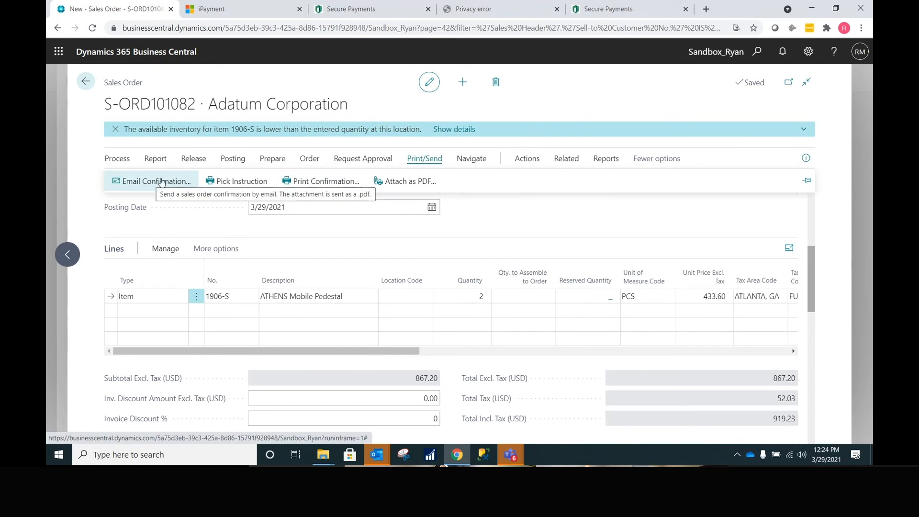
scroll(745, 278, "down", 12)
scroll(745, 278, "up", 3)
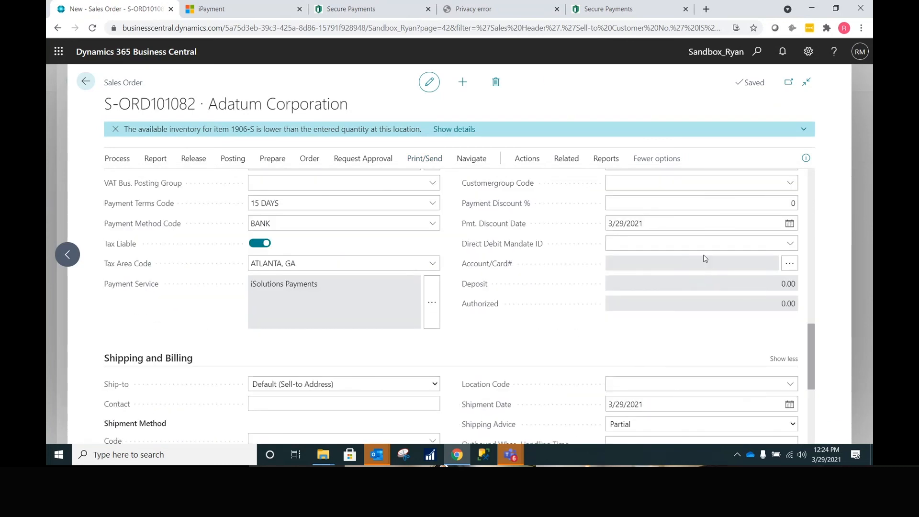
scroll(599, 297, "down", 5)
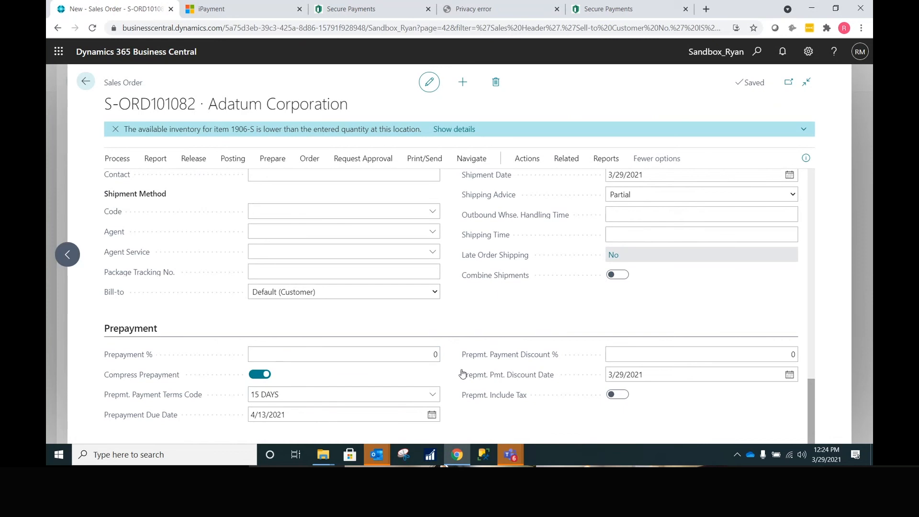
scroll(420, 407, "up", 15)
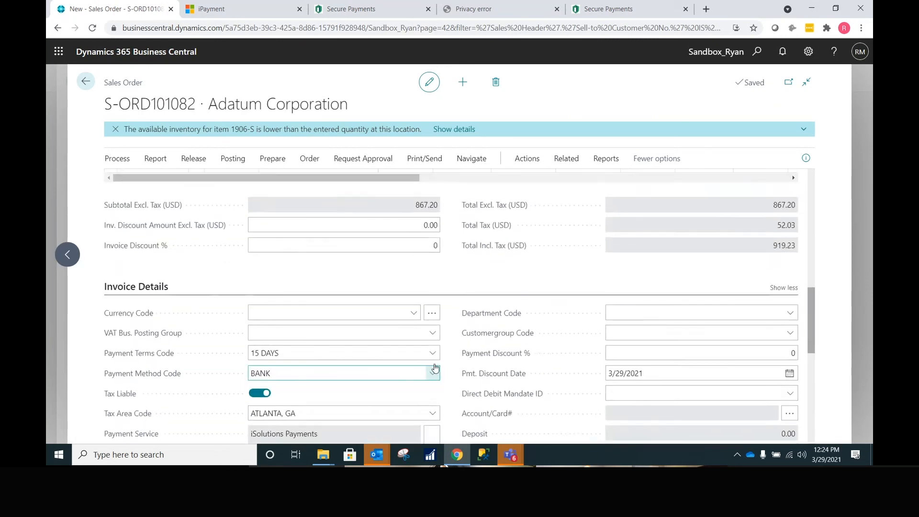
scroll(502, 247, "up", 2)
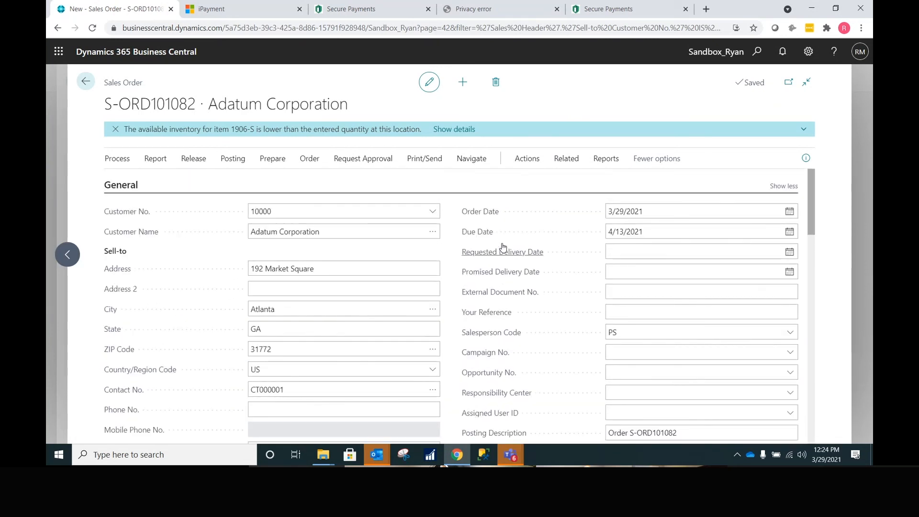
left_click(527, 160)
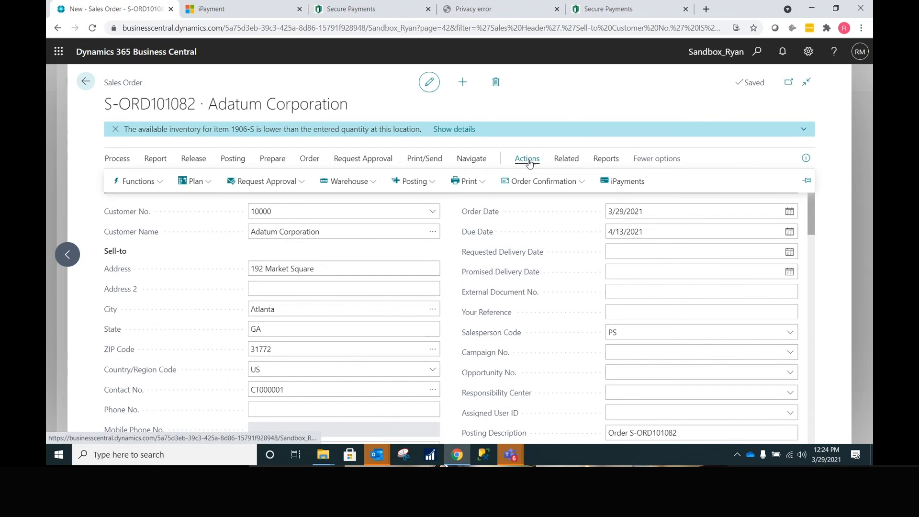
- Capture the 919.23 payment on Adatum's saved Visa card and check the order's deposit
left_click(631, 182)
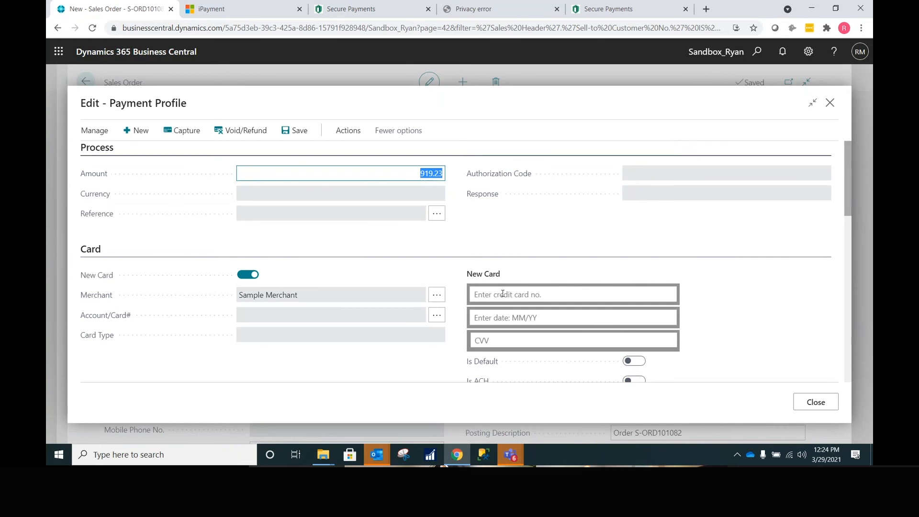
left_click(436, 318)
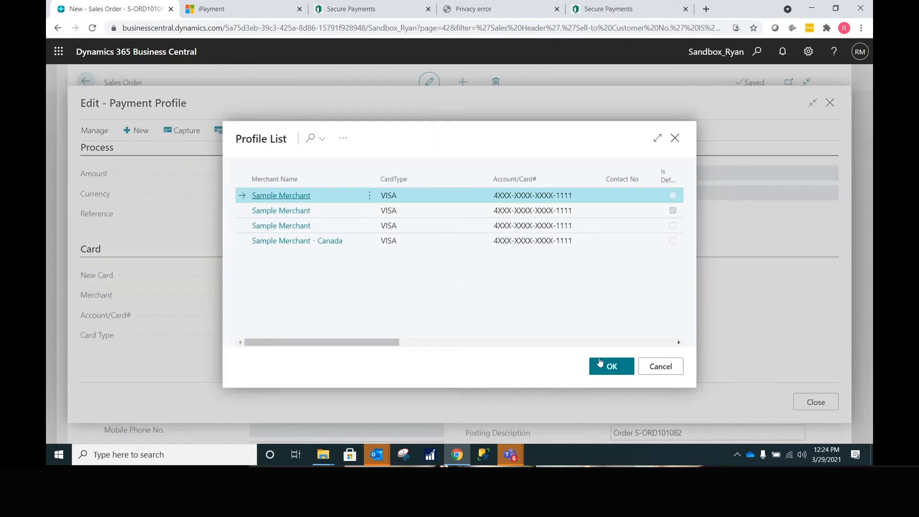
left_click(600, 363)
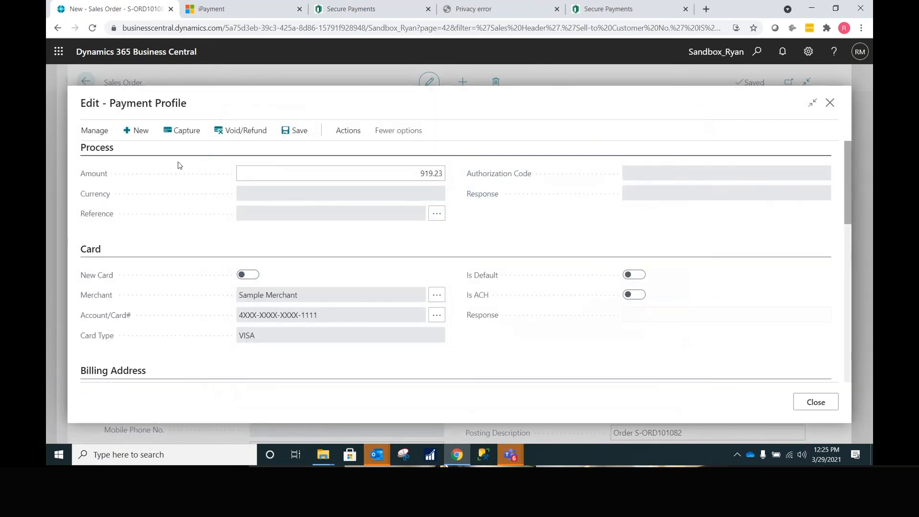
left_click(191, 132)
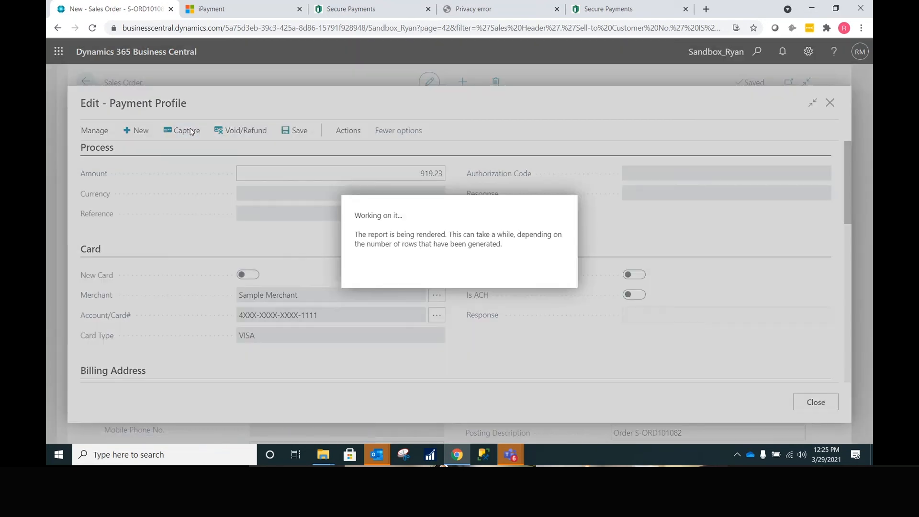
left_click(569, 288)
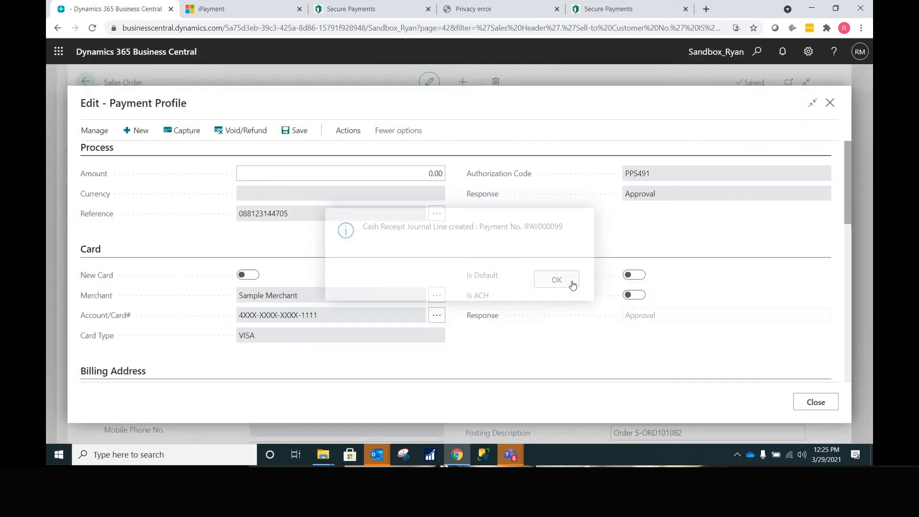
left_click(807, 403)
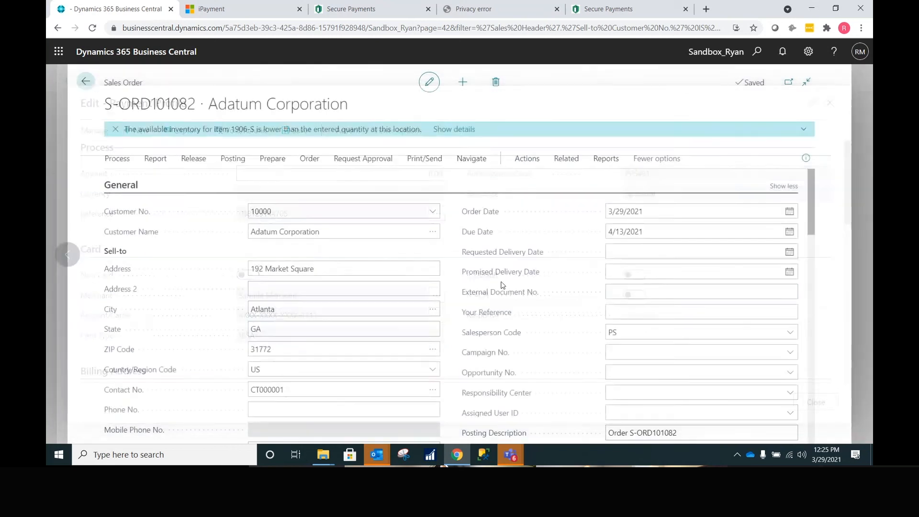
scroll(641, 296, "down", 5)
scroll(641, 296, "down", 5)
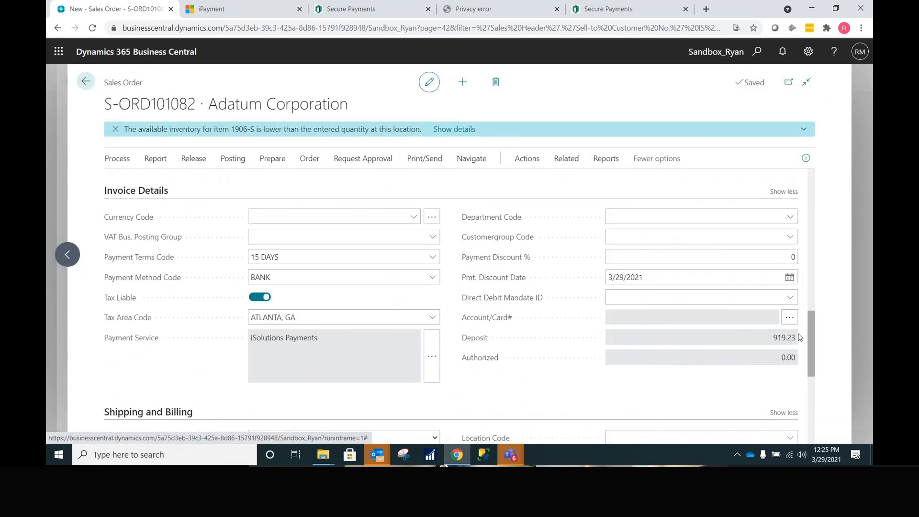
- Review Adatum's customer ledger entries, noting payment IPAY000099 of -919.23 still open
left_click_drag(798, 337, 776, 338)
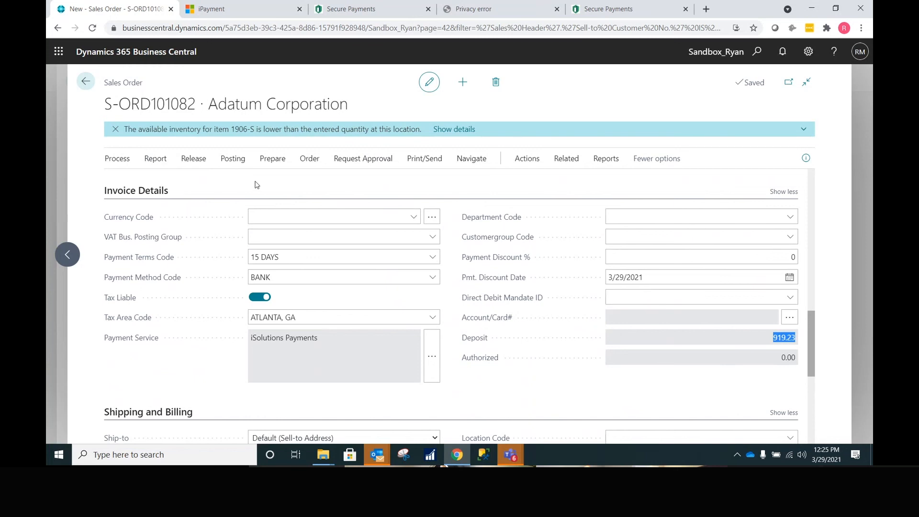
left_click(82, 81)
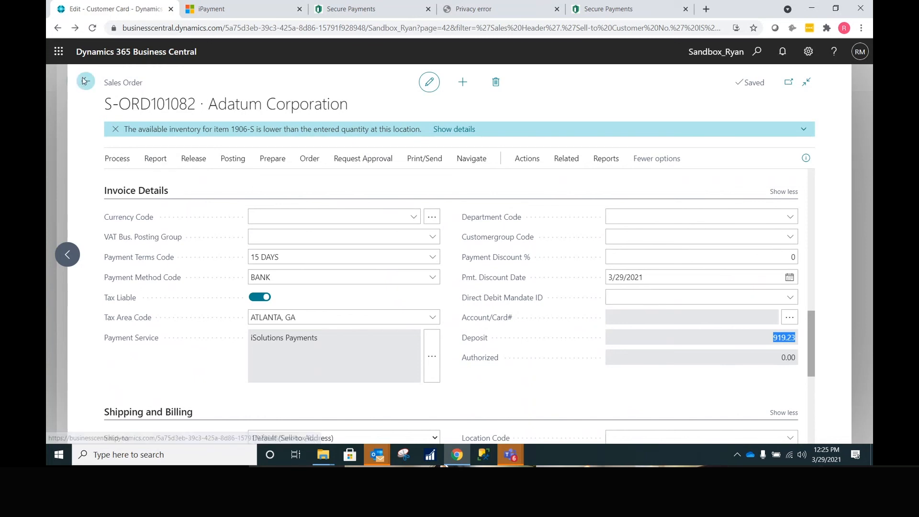
left_click(419, 134)
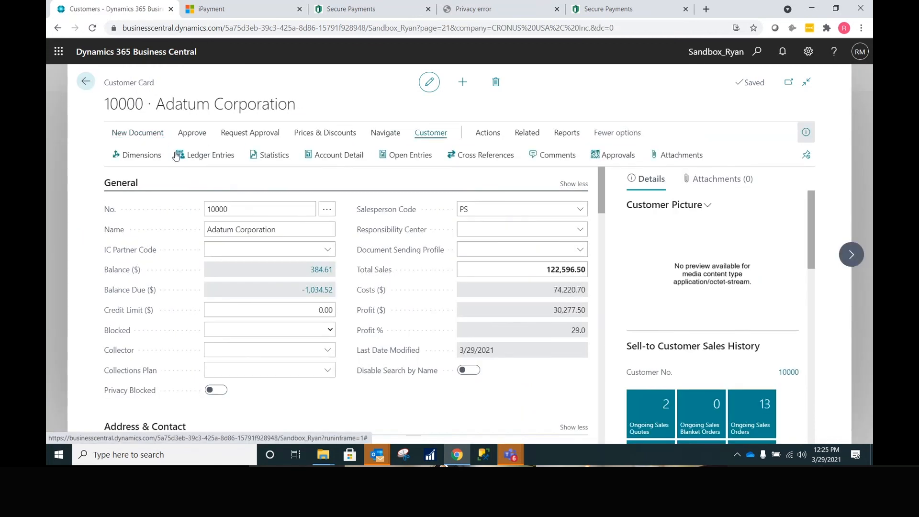
left_click(201, 156)
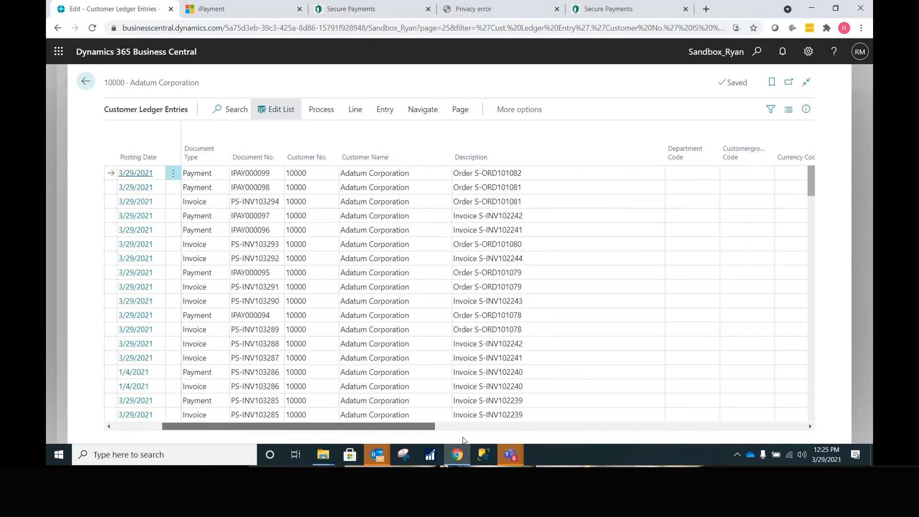
left_click_drag(463, 437, 520, 434)
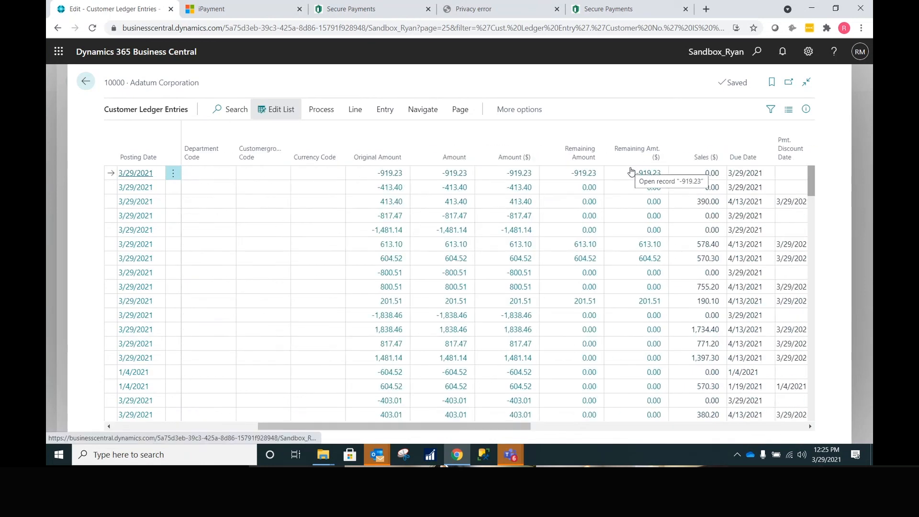
left_click(88, 84)
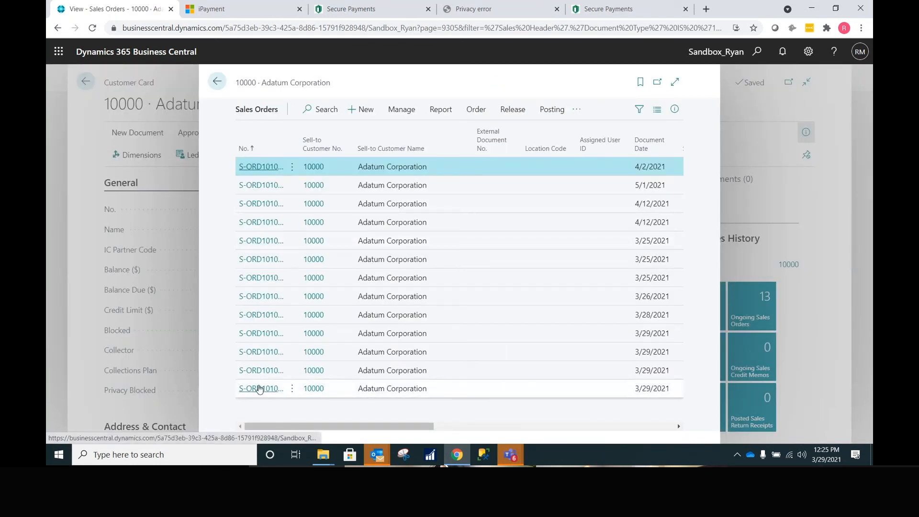
- Post Adatum's latest sales order S-ORD101082, view resulting invoice PS-INV103295, and return to the customer card
left_click(259, 389)
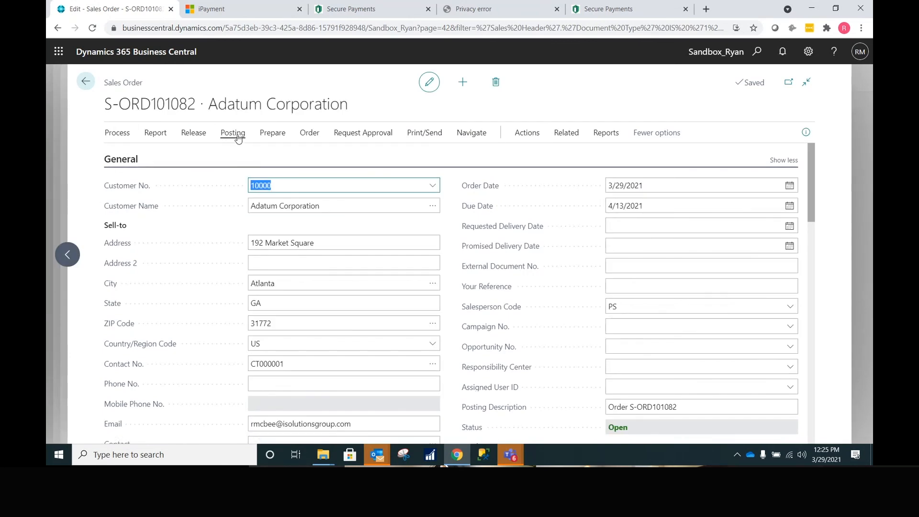
left_click(239, 137)
left_click(133, 158)
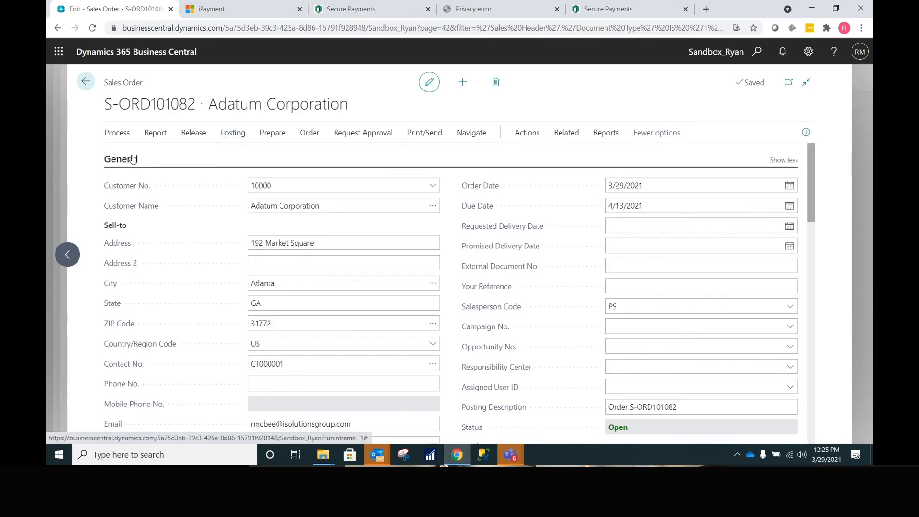
left_click(510, 288)
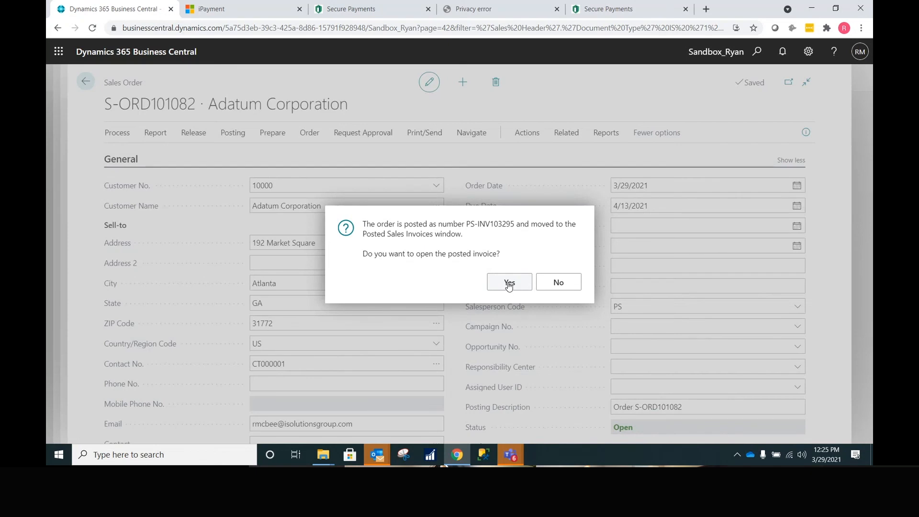
left_click(510, 284)
scroll(556, 296, "down", 3)
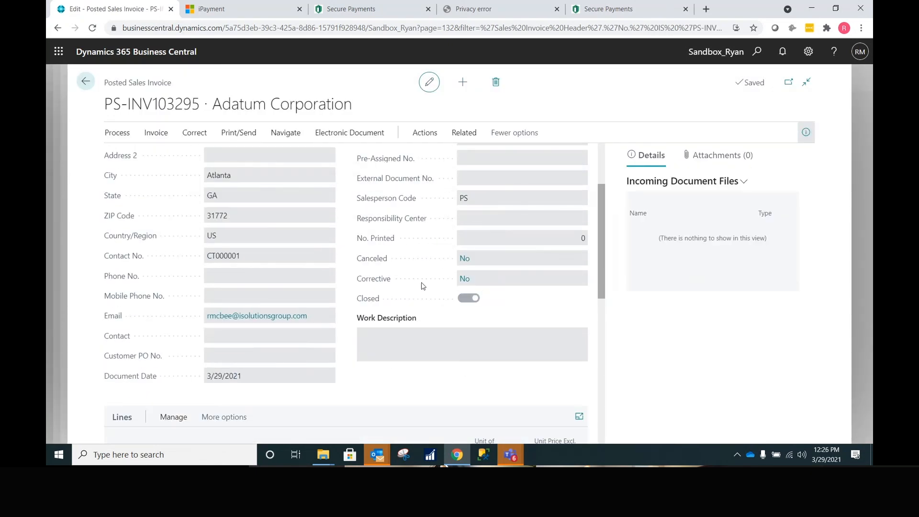
left_click(85, 82)
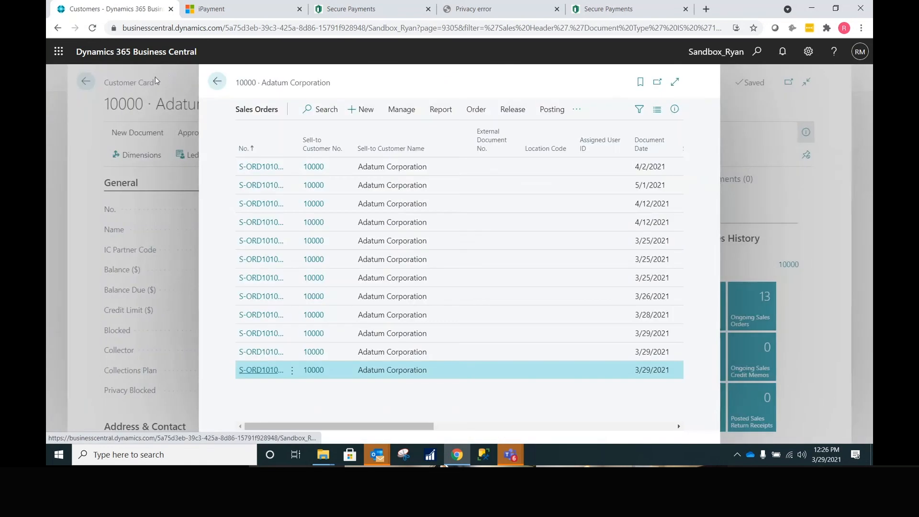
left_click(219, 82)
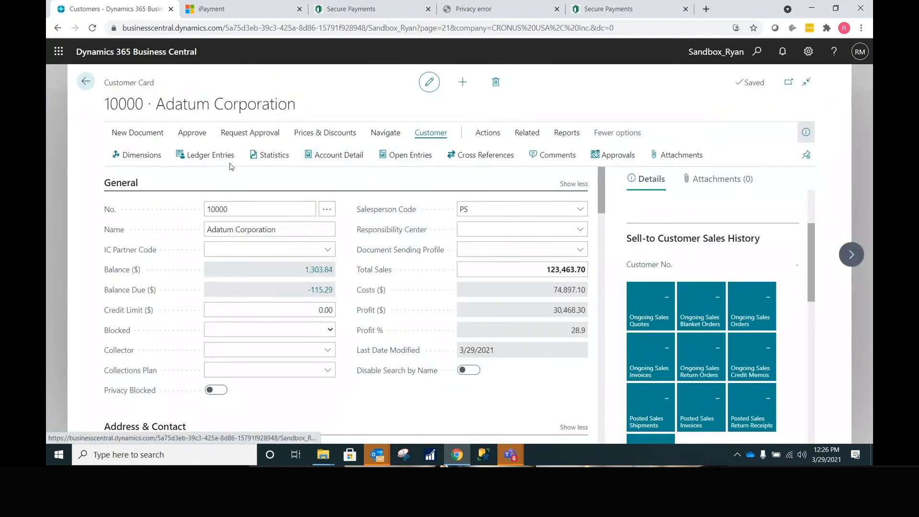
- Check Adatum's ledger entries: the 919.23 invoice and -919.23 payment both show 0.00 remaining
left_click(209, 155)
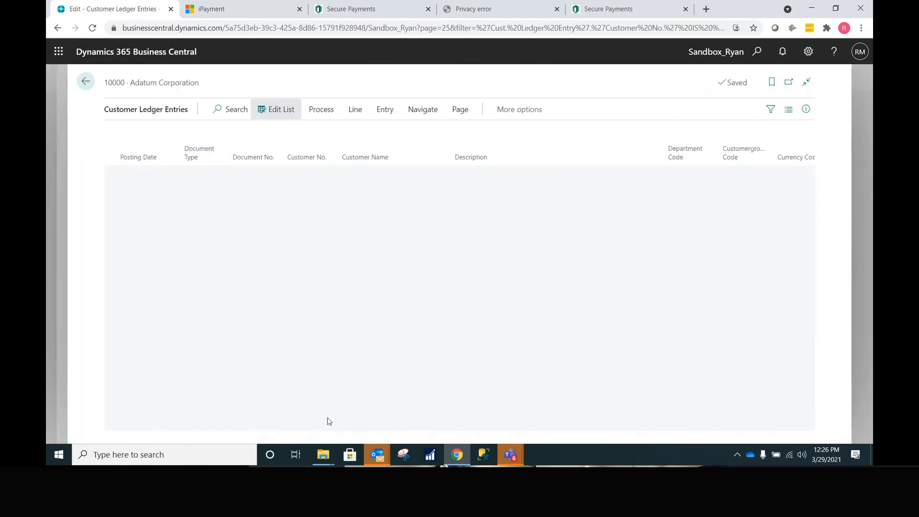
left_click_drag(324, 427, 460, 427)
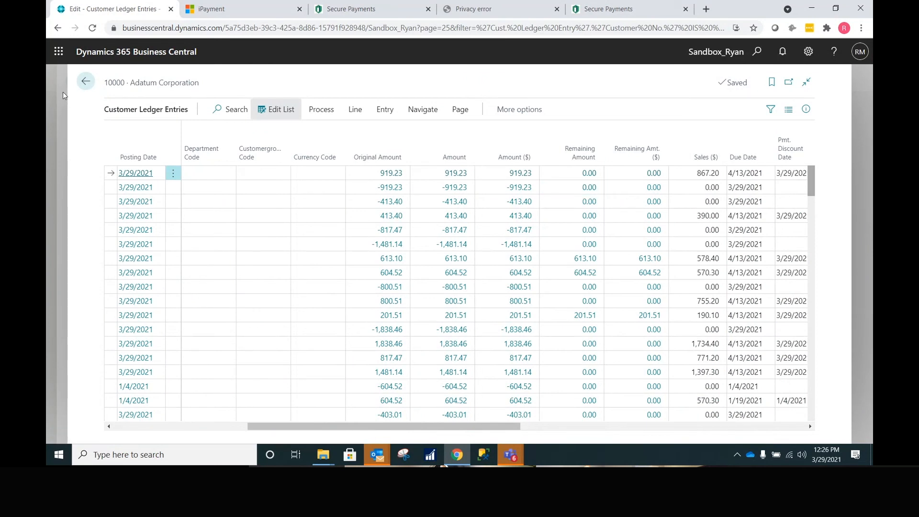
- Start a new sales invoice for Adatum with quantity 1 of item 1900-S PARIS Guest Chair, black
left_click(86, 83)
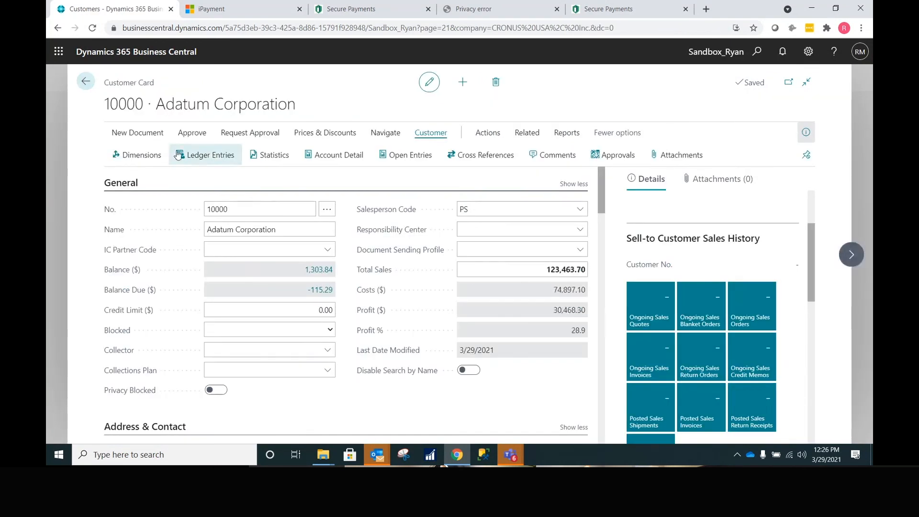
left_click(139, 135)
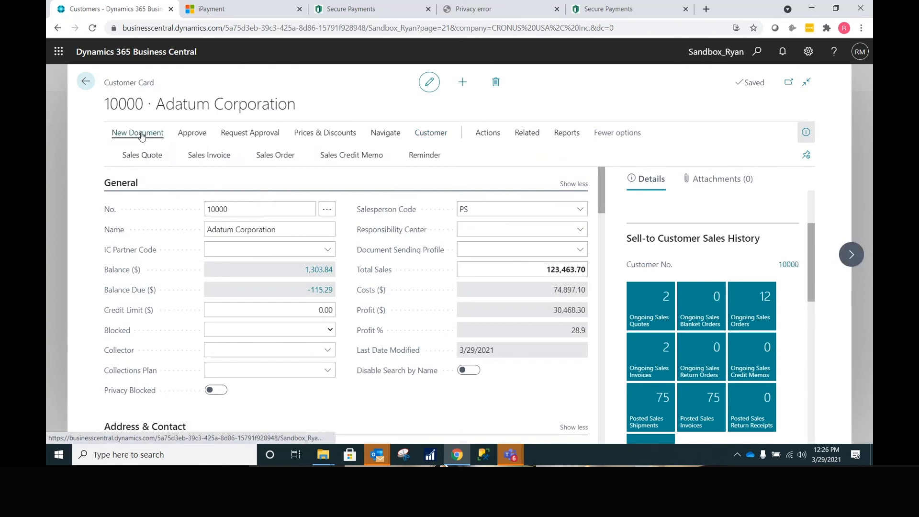
left_click(214, 152)
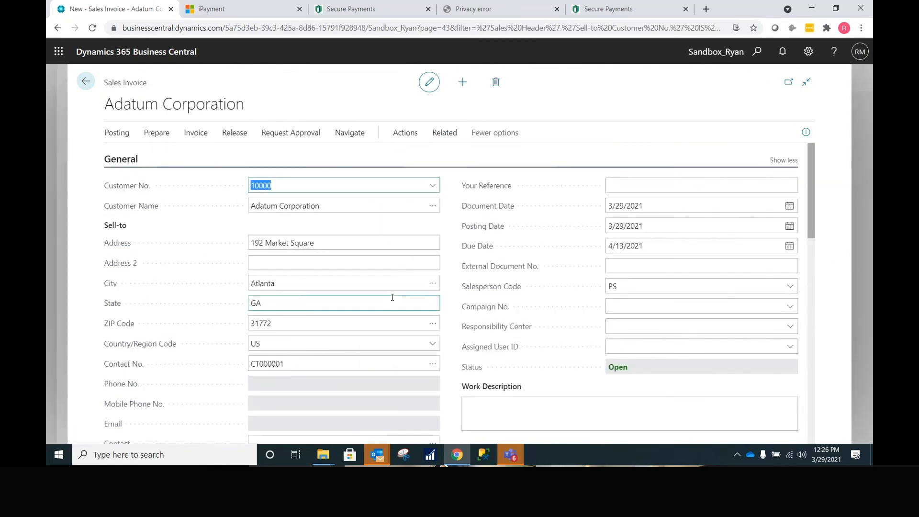
scroll(392, 297, "down", 5)
scroll(391, 297, "down", 5)
left_click(230, 209)
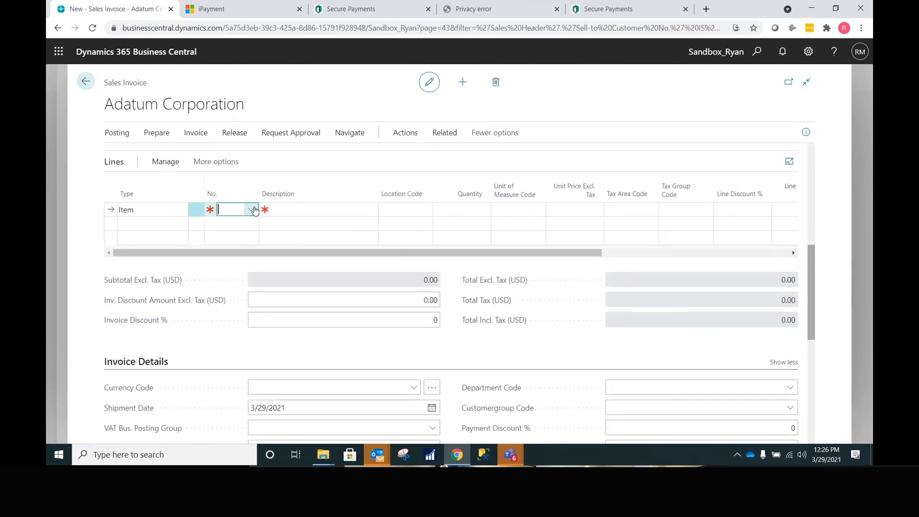
left_click(252, 210)
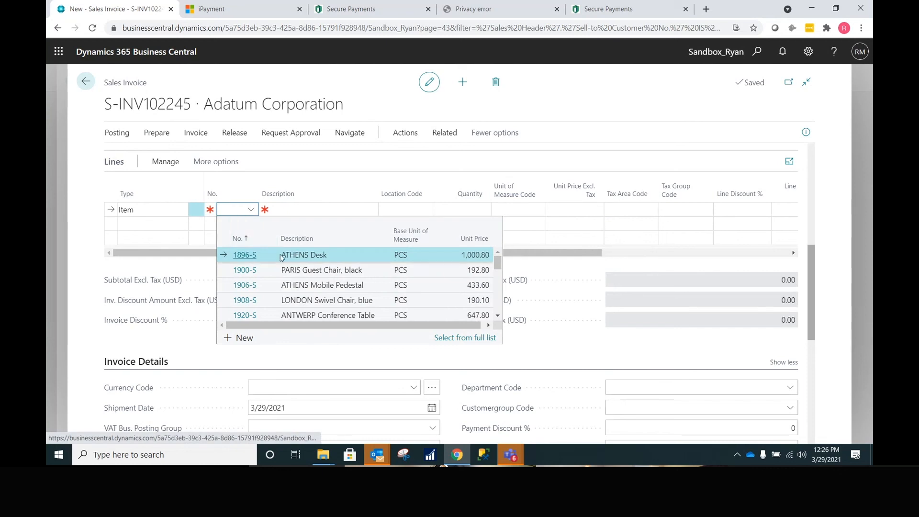
left_click(277, 275)
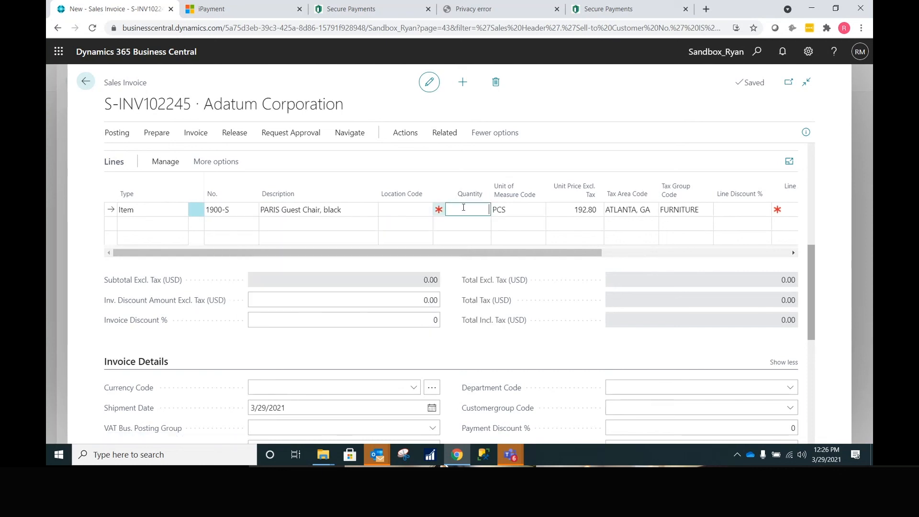
type("1")
key("Return")
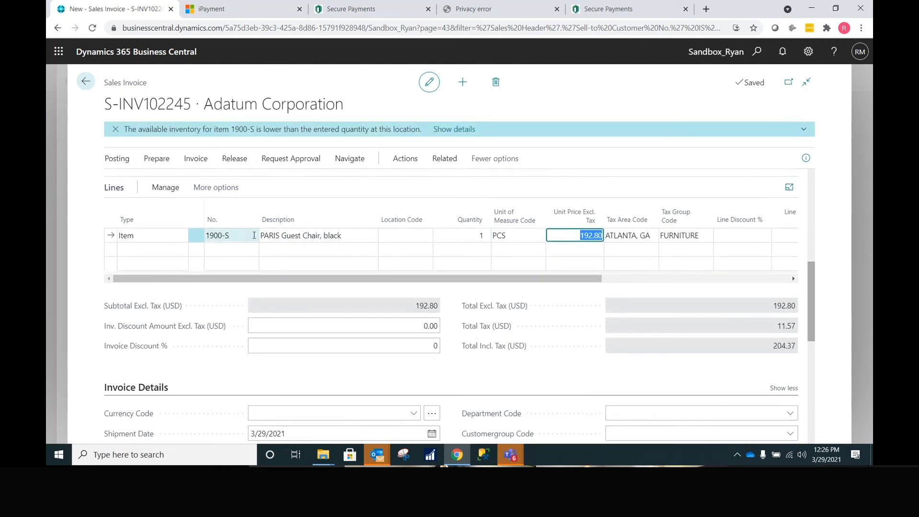
- Post the 204.37 invoice and open the resulting posted invoice PS-INV103296
left_click(253, 235)
left_click(254, 239)
left_click(431, 193)
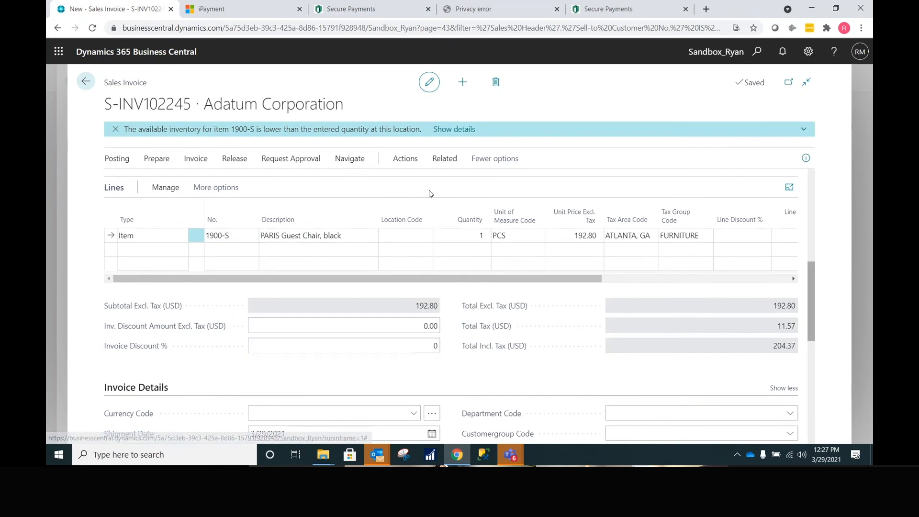
left_click(116, 159)
left_click(122, 181)
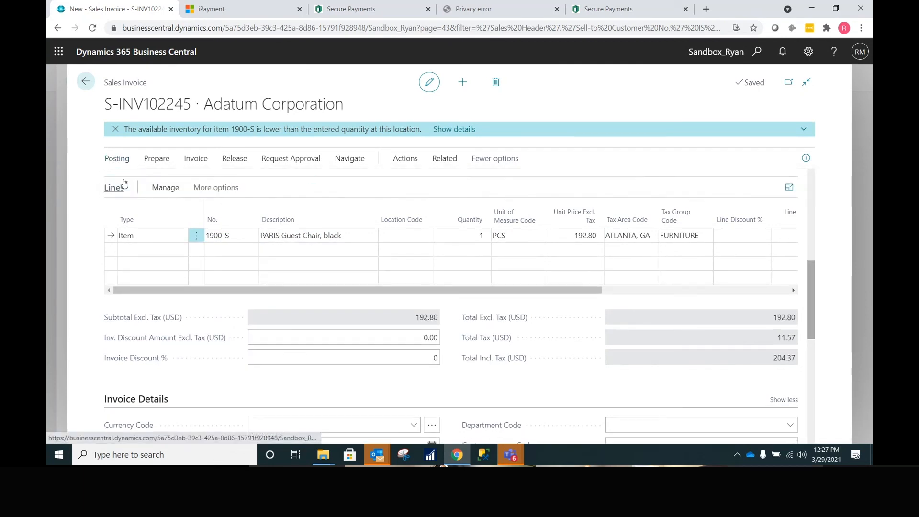
left_click(508, 280)
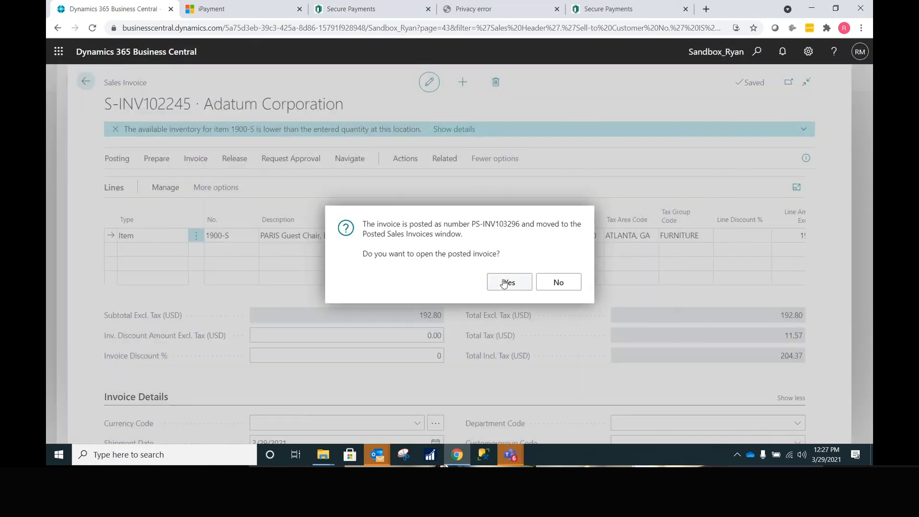
left_click(499, 283)
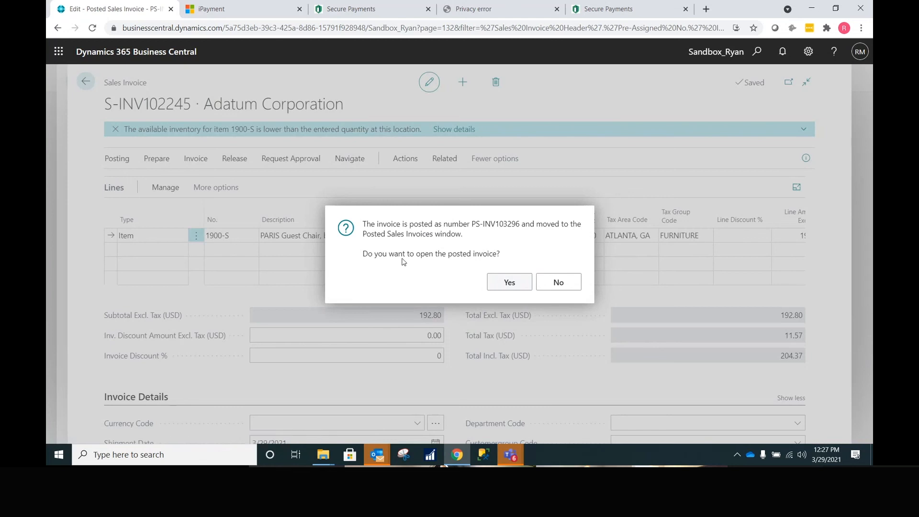
left_click(235, 133)
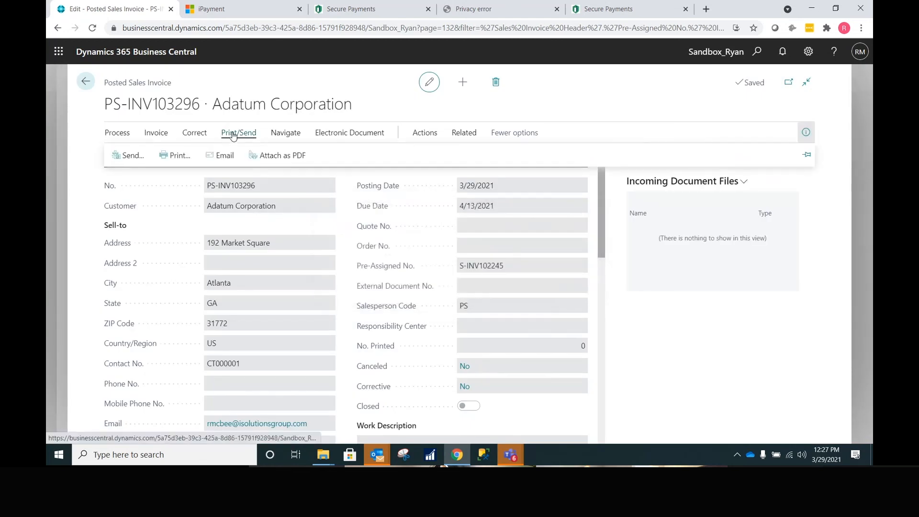
- Email PS-INV103296 to Adatum and verify its Payment Service is iSolutions Payments
left_click(218, 155)
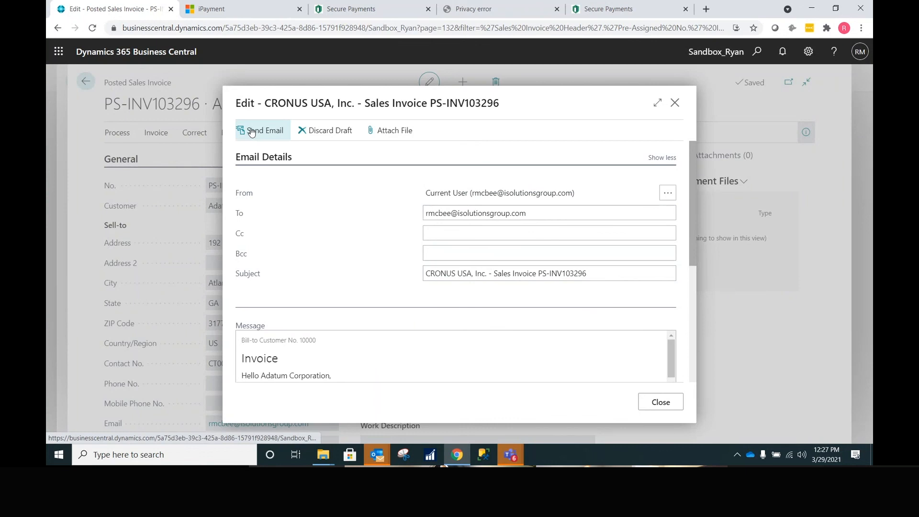
left_click(250, 132)
scroll(456, 279, "down", 5)
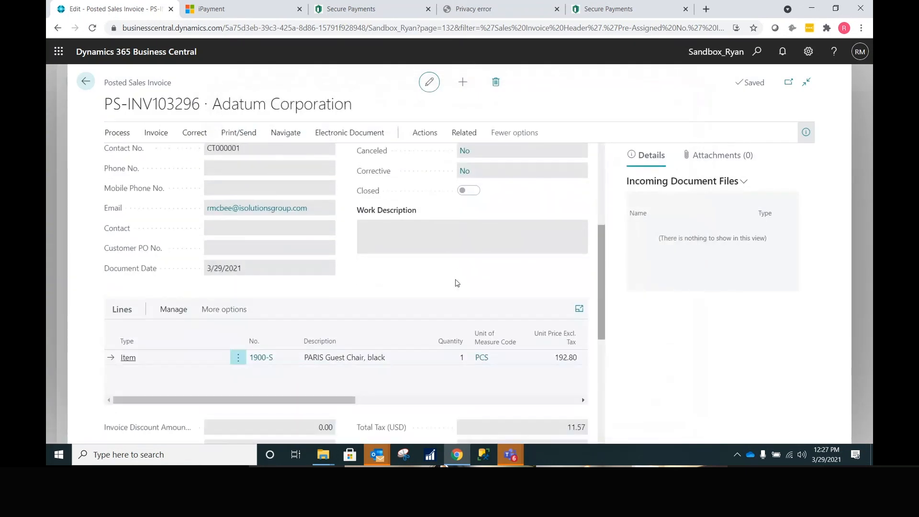
scroll(455, 280, "down", 5)
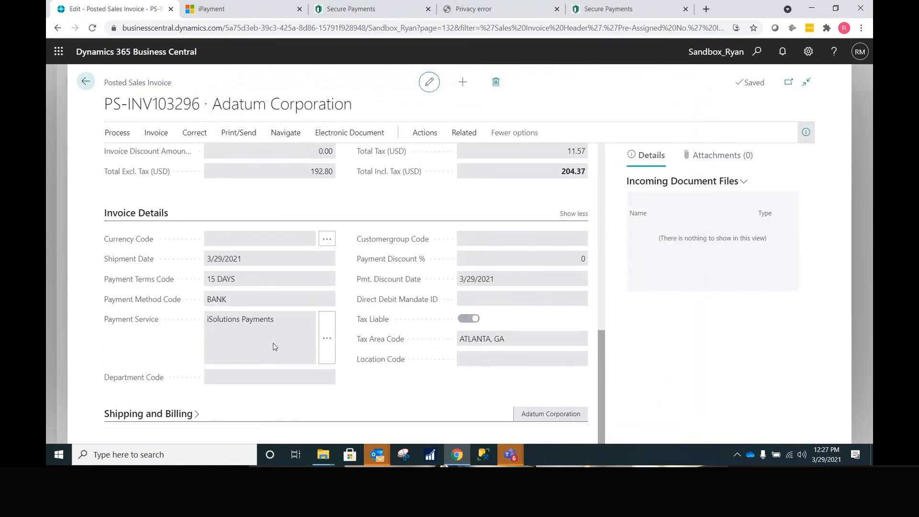
left_click(272, 320)
left_click_drag(272, 319, 200, 328)
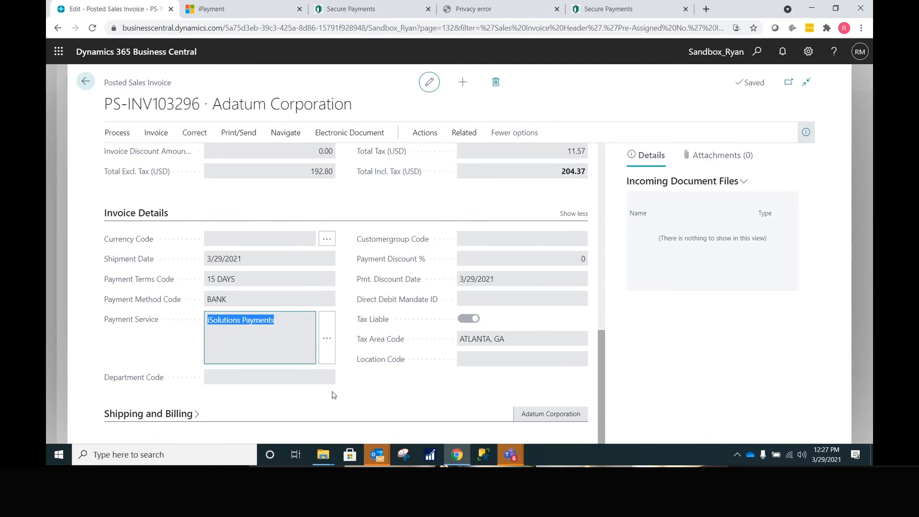
left_click(215, 426)
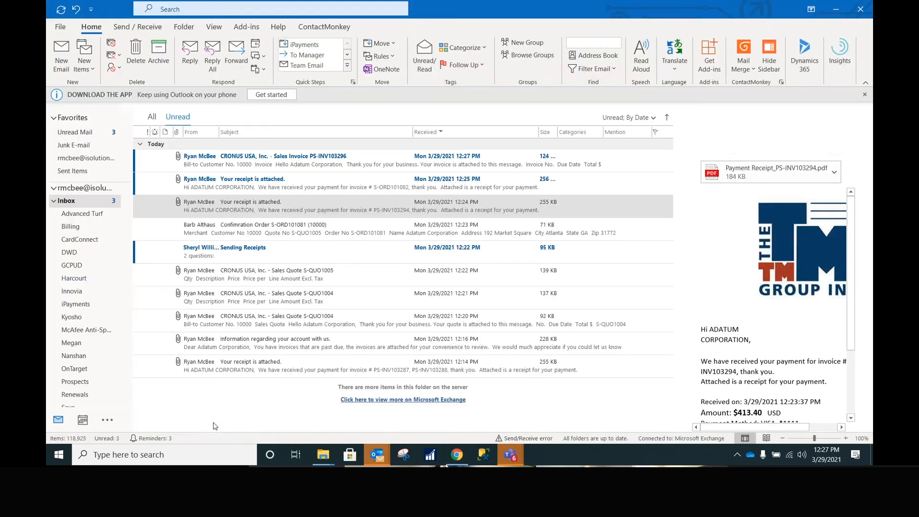
double_click(302, 156)
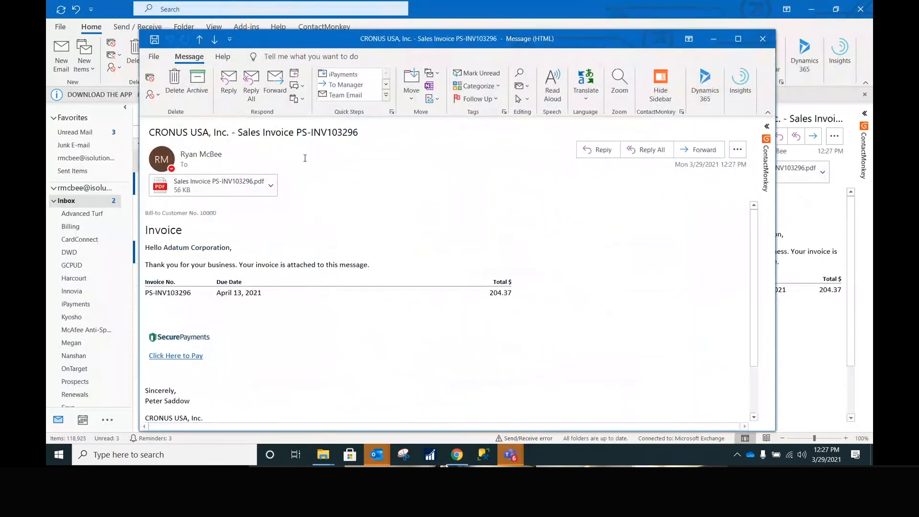
left_click(189, 358)
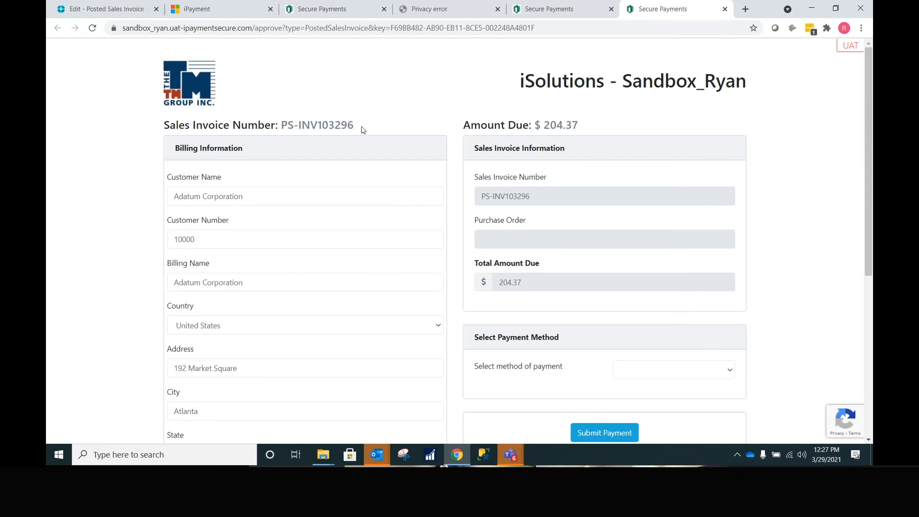
- Pay the $204.37 on PS-INV103296 by credit/debit card using the first saved VISA card
left_click_drag(362, 129, 309, 123)
scroll(618, 336, "down", 2)
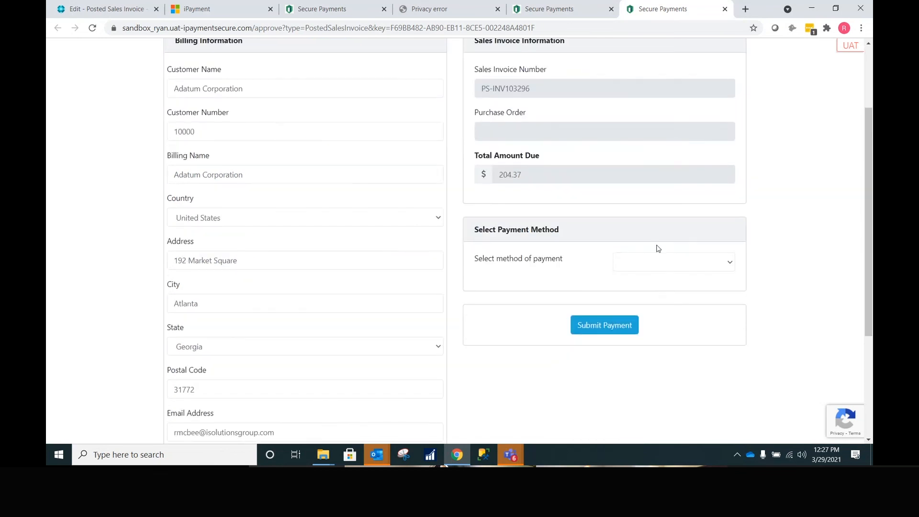
left_click(653, 261)
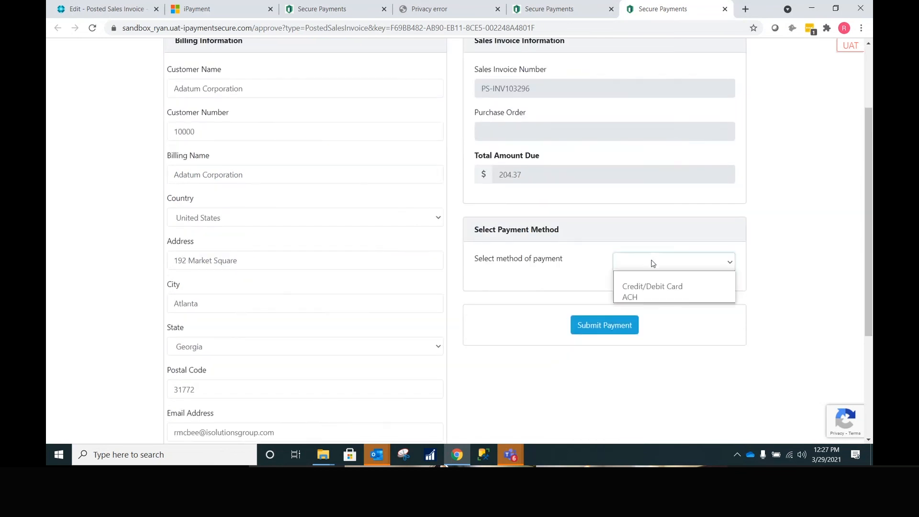
left_click(645, 287)
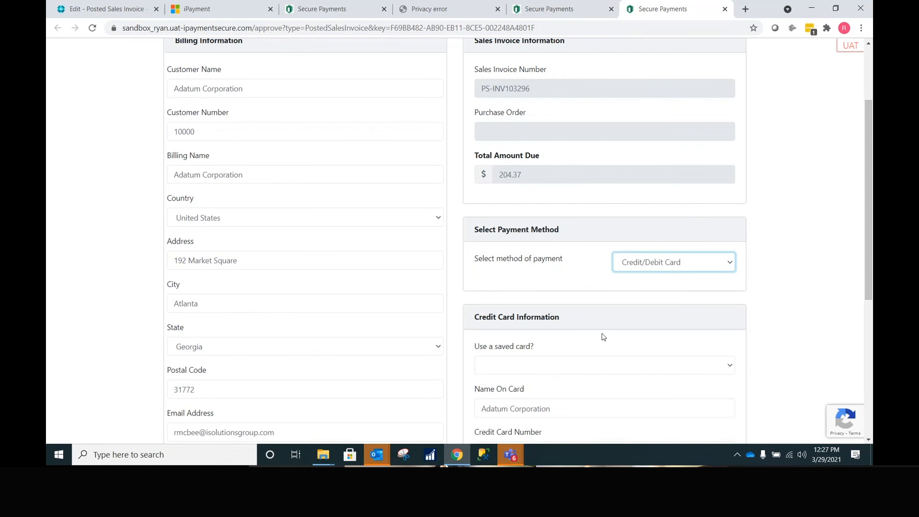
scroll(602, 331, "down", 3)
left_click(599, 212)
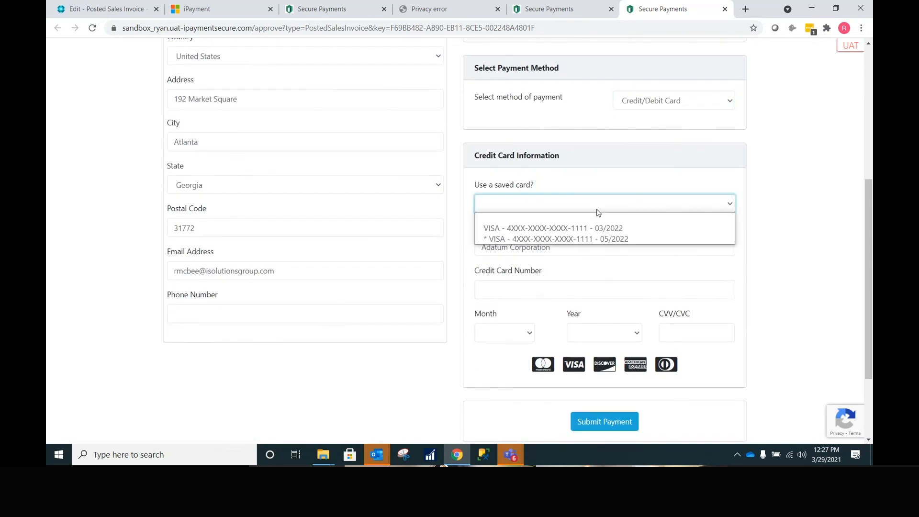
left_click(598, 229)
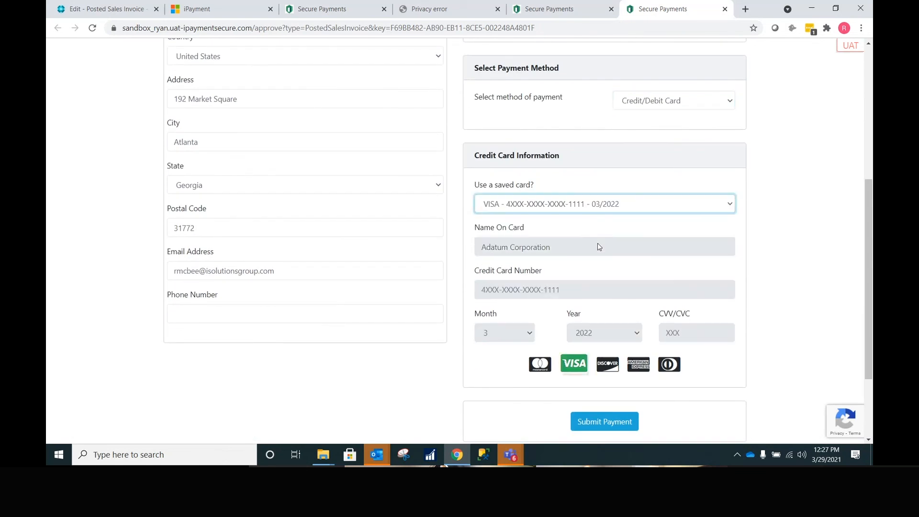
left_click(600, 419)
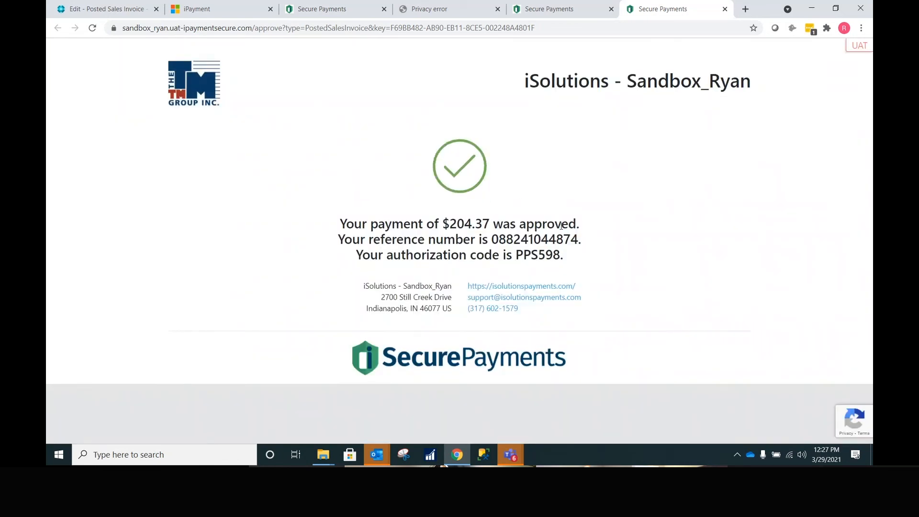
left_click_drag(561, 226, 436, 240)
left_click(102, 13)
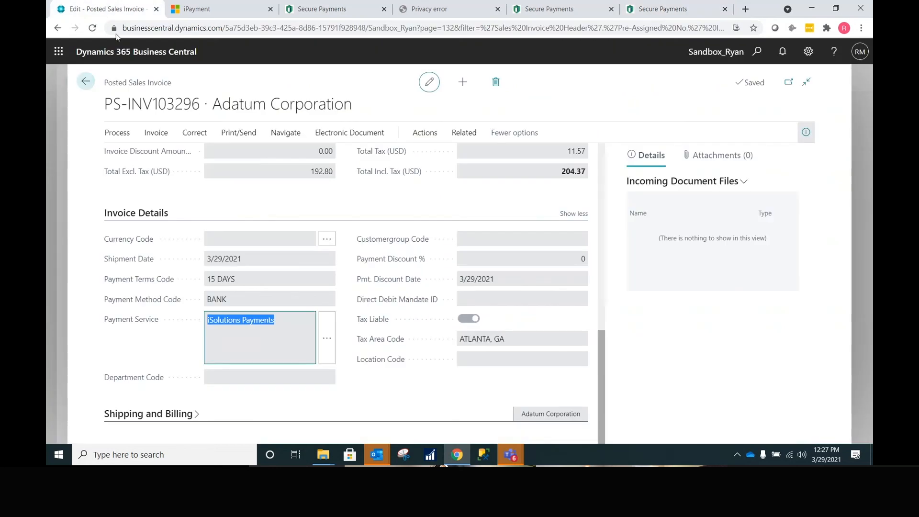
- Check Adatum's posted sales invoices, confirming PS-INV103296 has 0.00 remaining
left_click(86, 83)
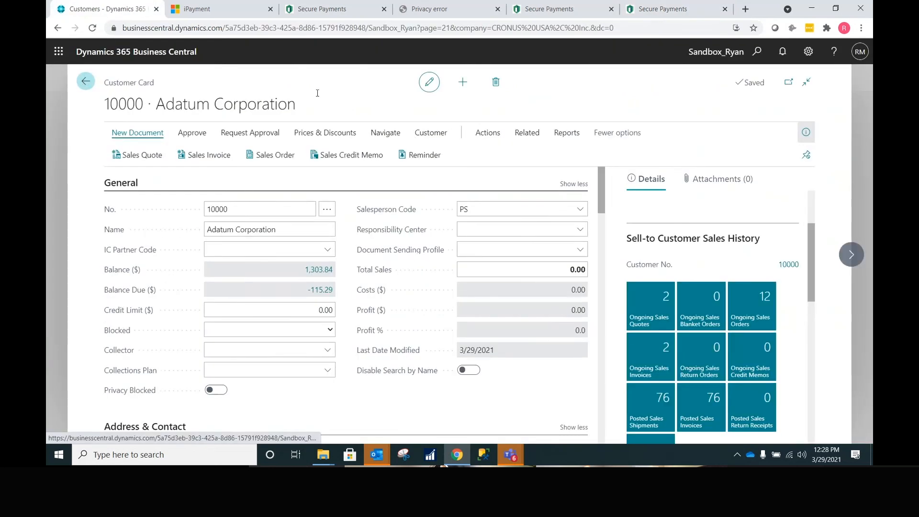
left_click(437, 138)
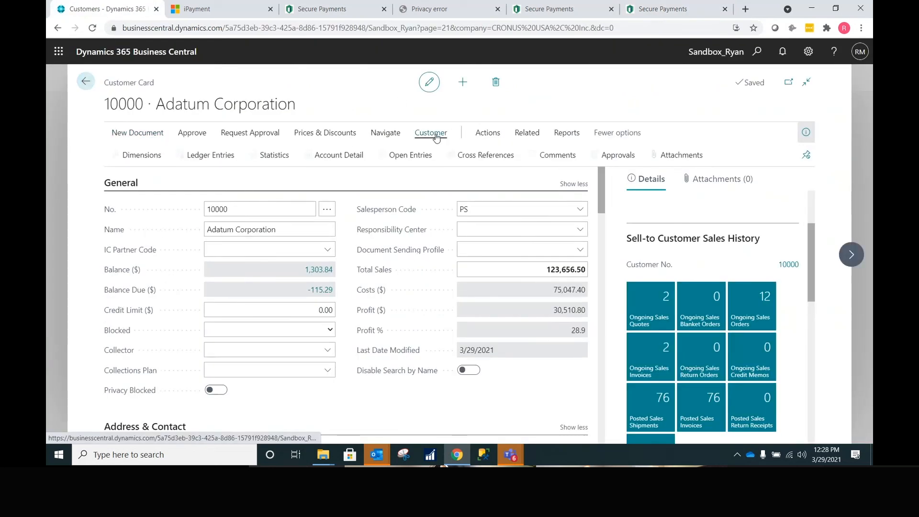
left_click(694, 409)
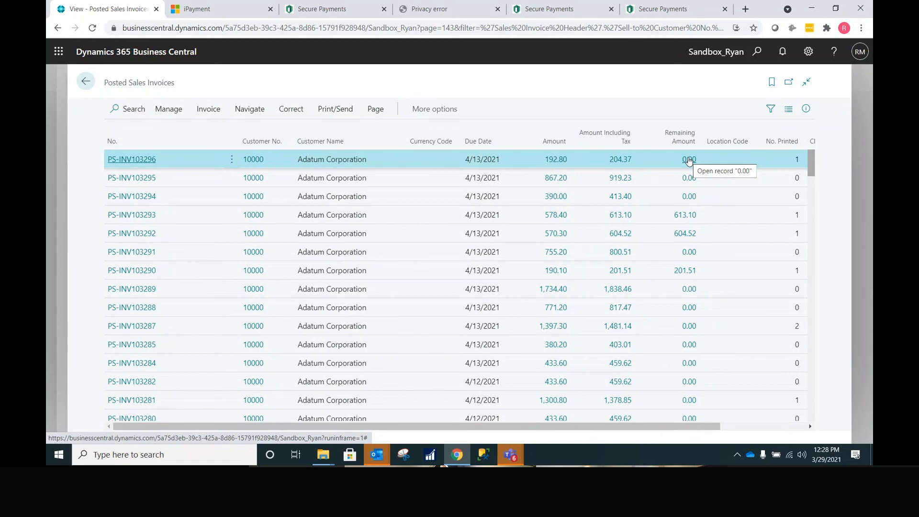
left_click(84, 82)
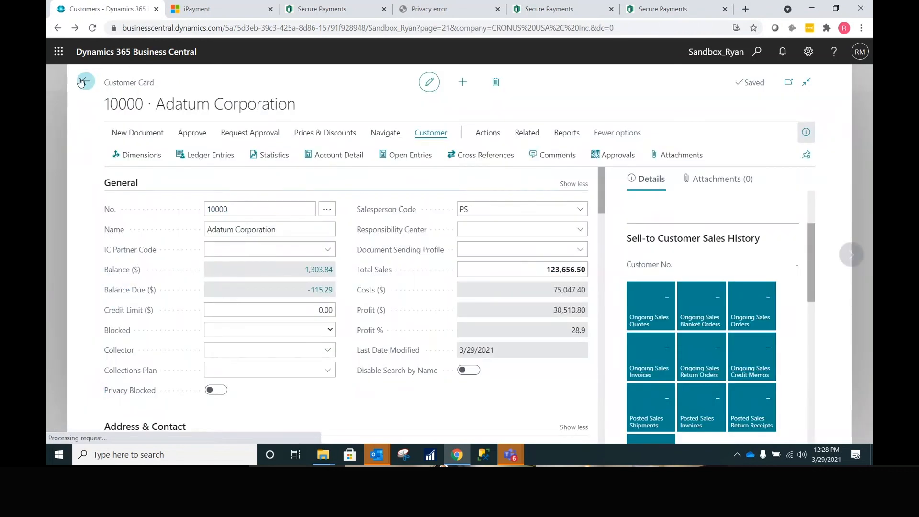
- Go through the home page Customers list to reopen Adatum Corporation's card (customer 10000)
left_click(83, 81)
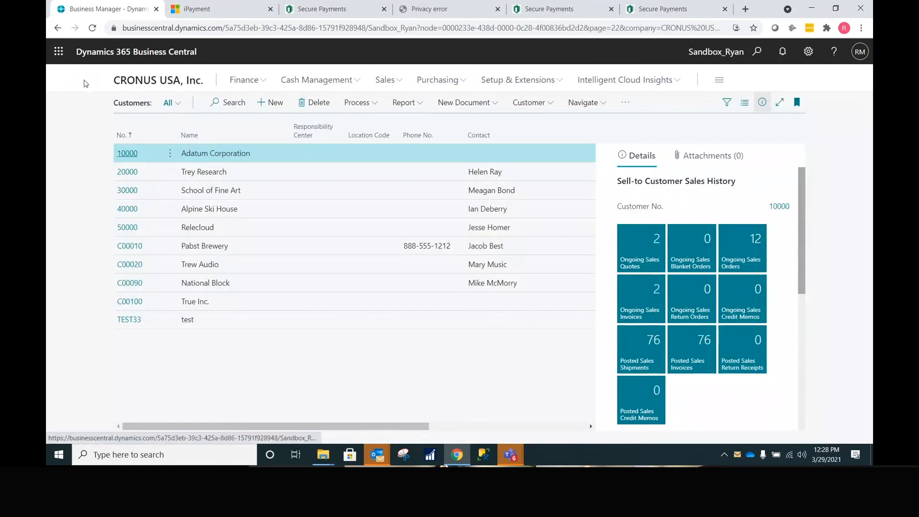
left_click(156, 84)
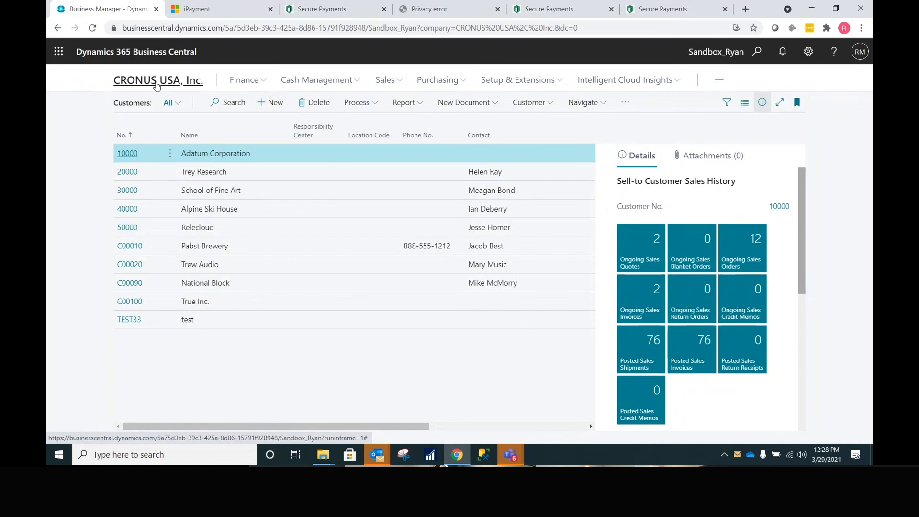
left_click(133, 102)
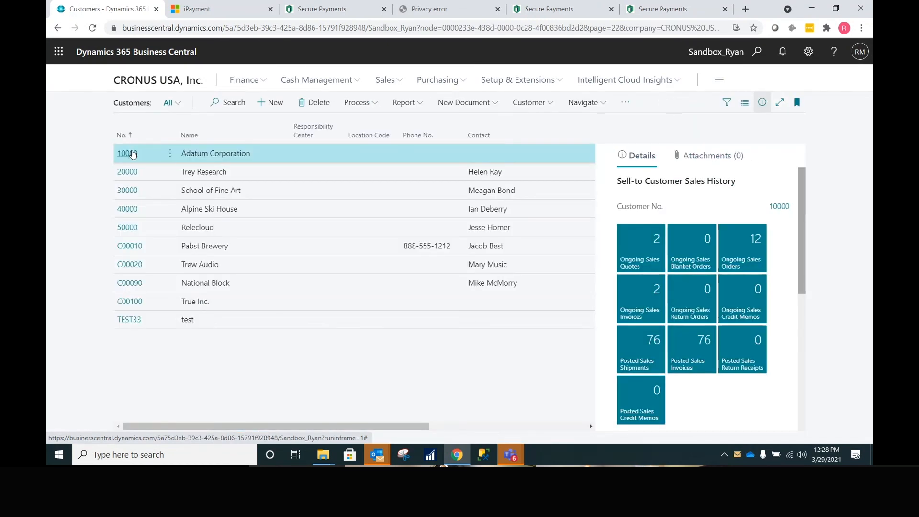
left_click(128, 153)
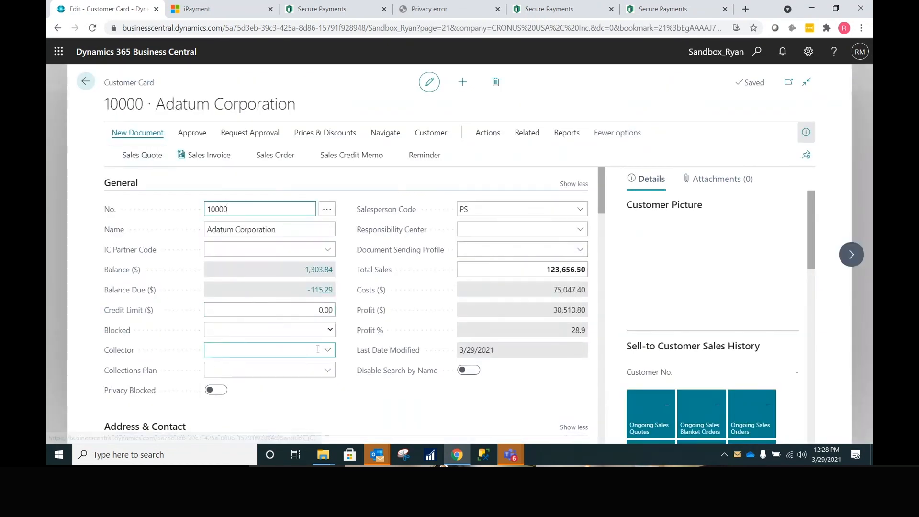
- Add ADMIN and two more users in User Setup and assign Adatum a collector
left_click(318, 349)
scroll(333, 349, "down", 2)
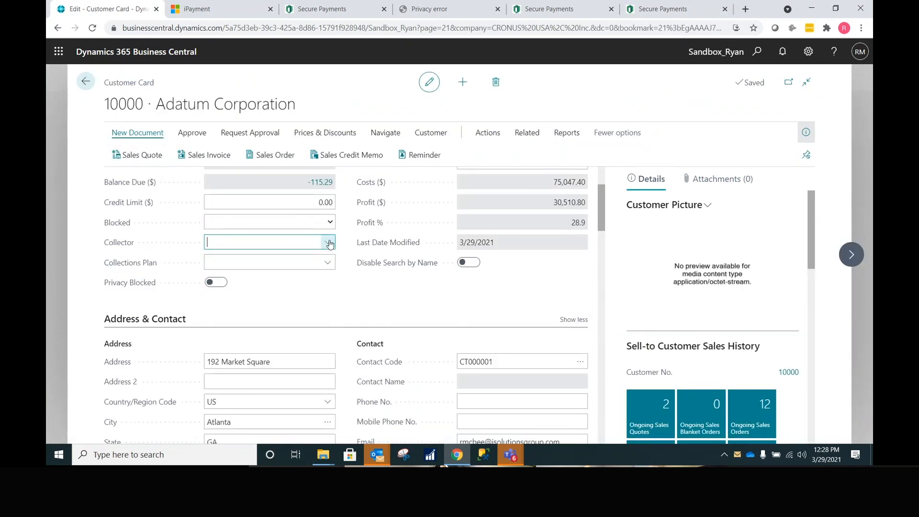
left_click(329, 244)
left_click(230, 344)
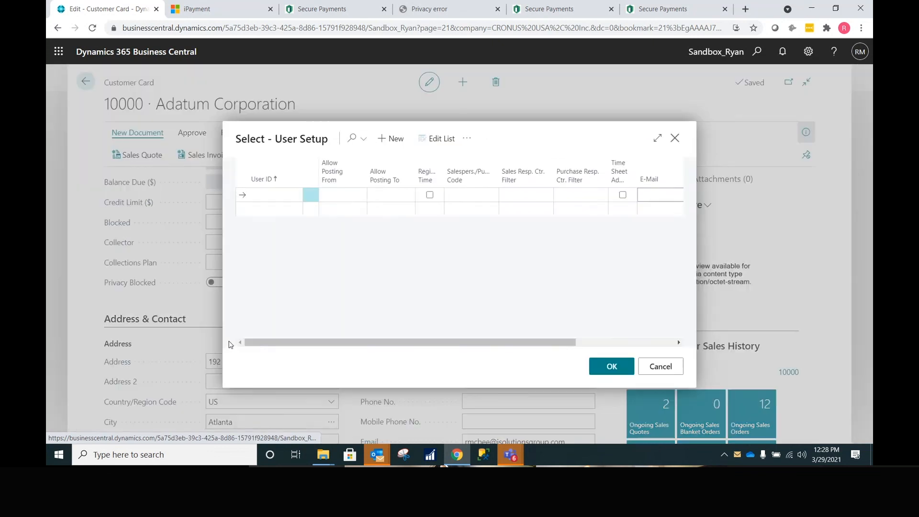
left_click(294, 198)
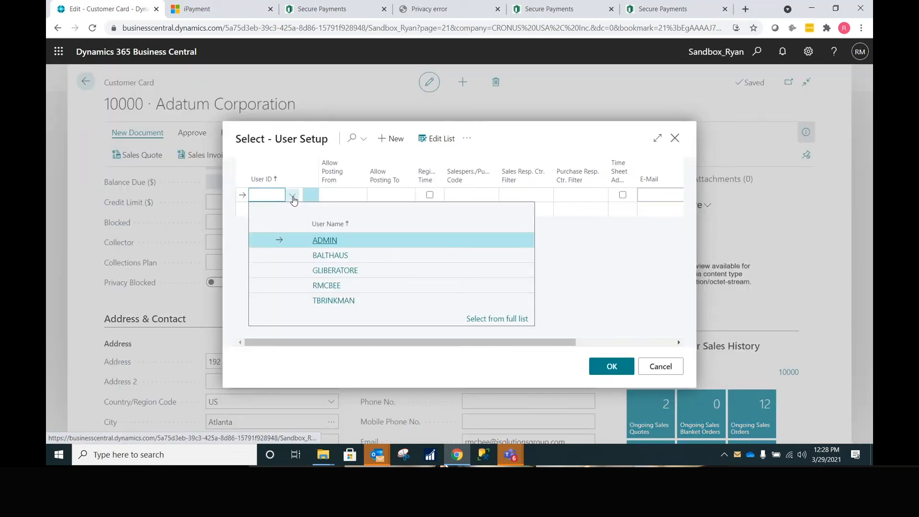
left_click(294, 240)
left_click(296, 211)
left_click(296, 212)
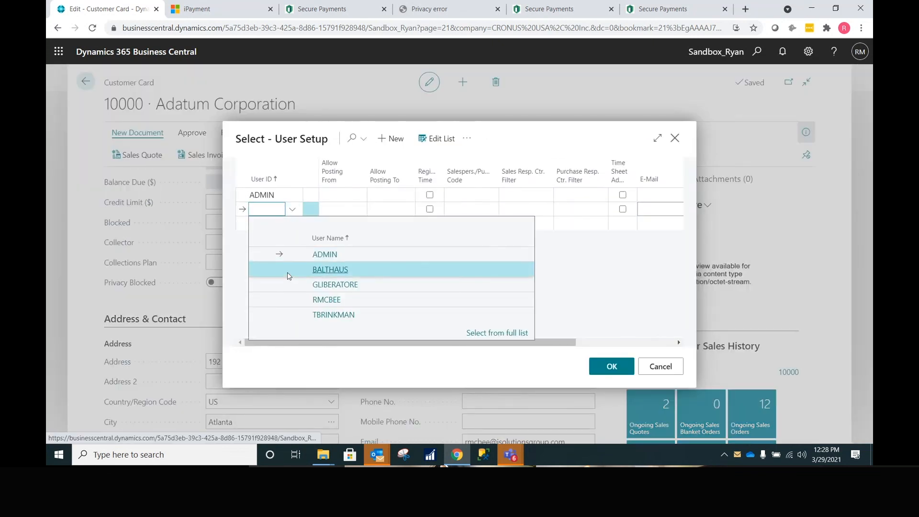
left_click(292, 270)
left_click(295, 228)
left_click(285, 316)
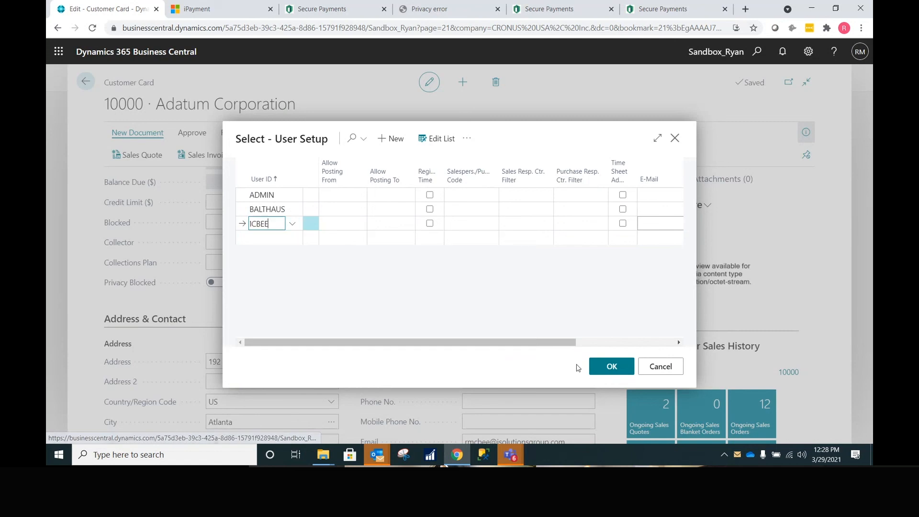
left_click(617, 369)
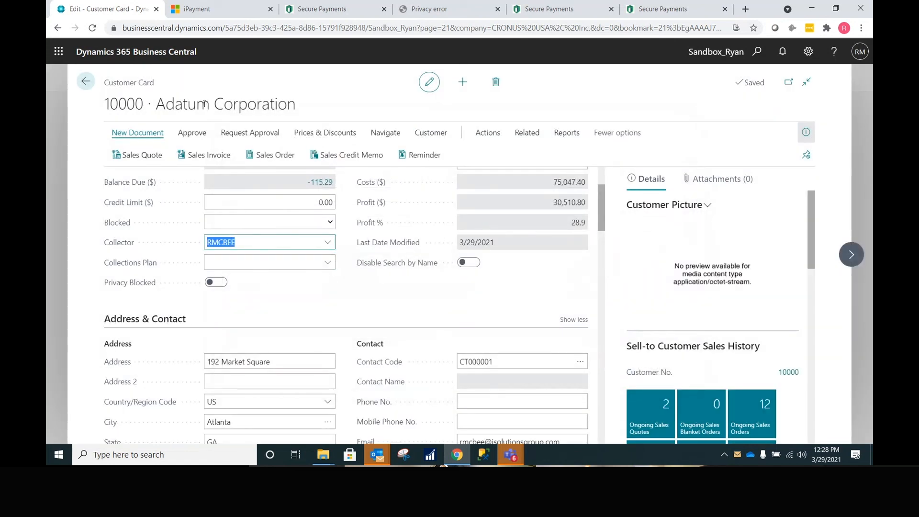
- Assign the STANDARD collections plan to Adatum and return to the home page
left_click(327, 262)
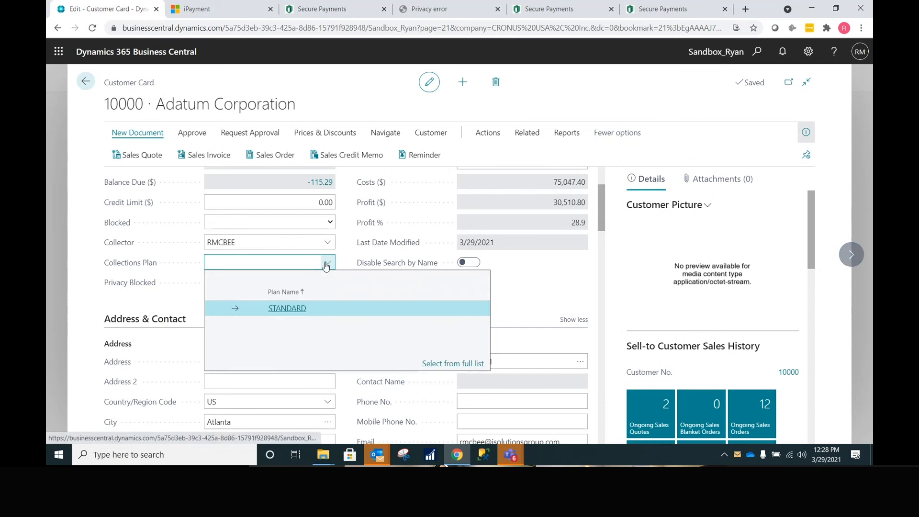
left_click(325, 311)
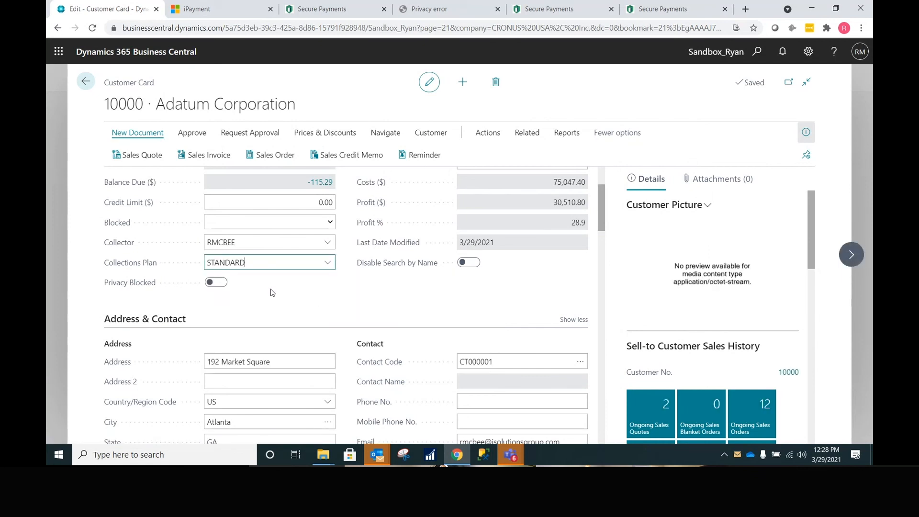
left_click(85, 82)
left_click(143, 85)
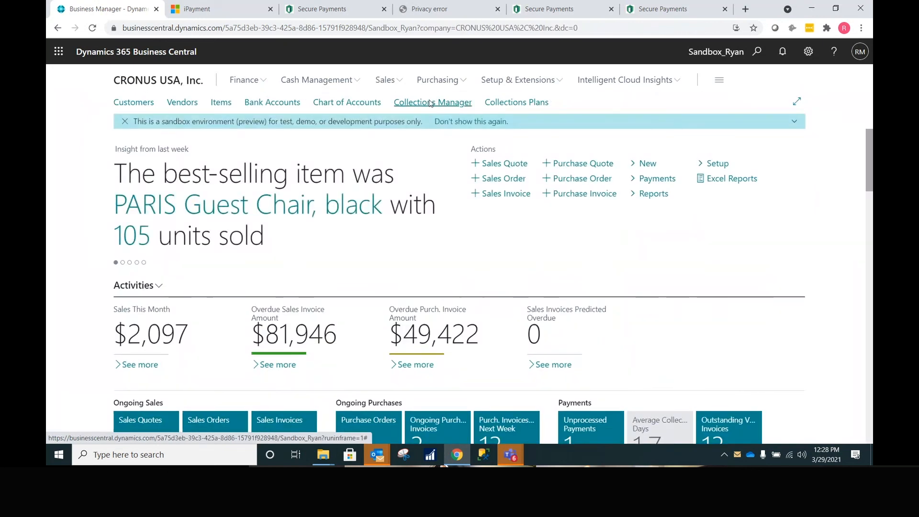
- Open Collections Manager with the FactBox pane hidden and scroll through the customers' aging columns
left_click(430, 103)
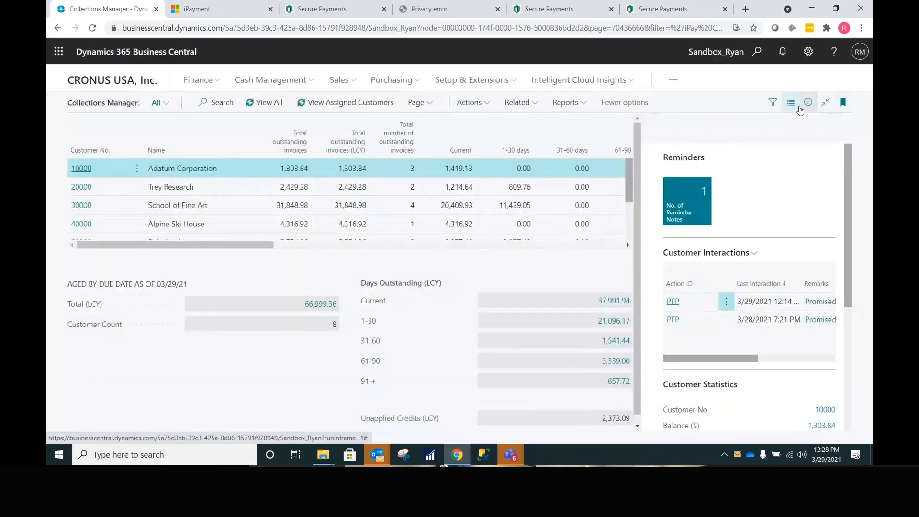
left_click(808, 102)
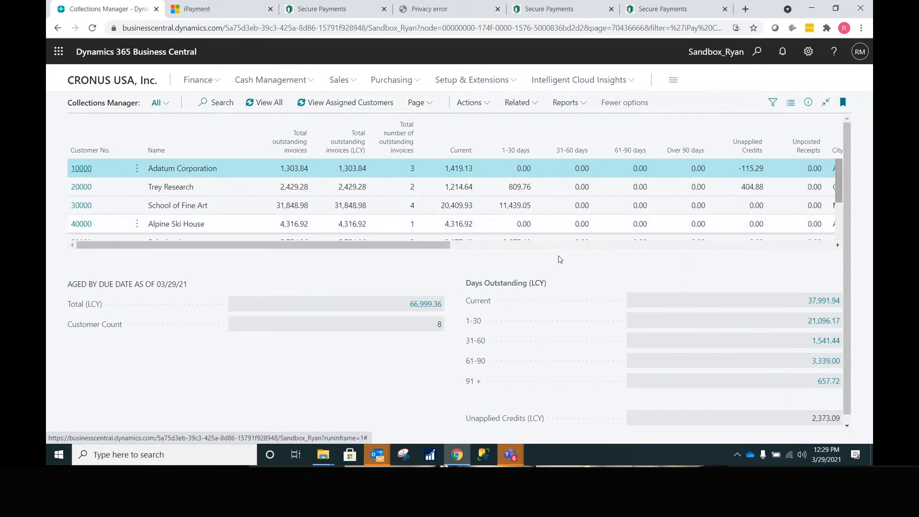
left_click_drag(433, 245, 794, 272)
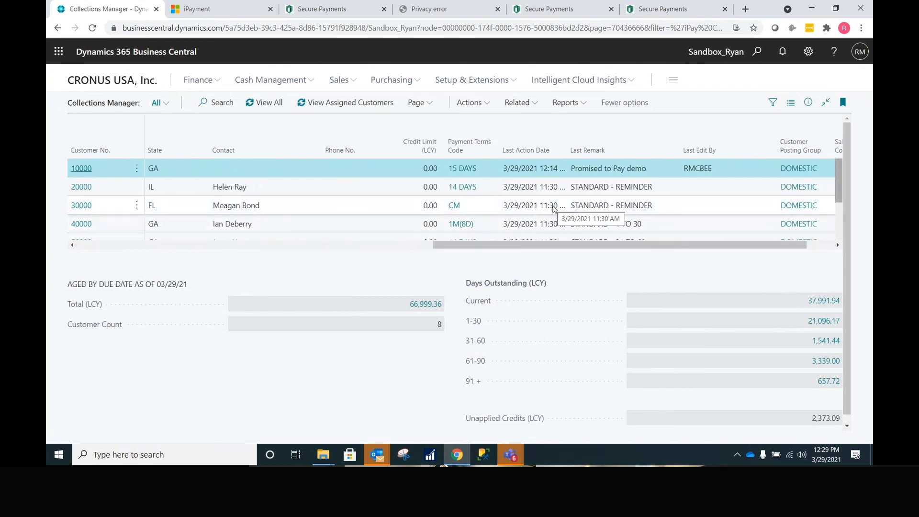
scroll(554, 209, "down", 3)
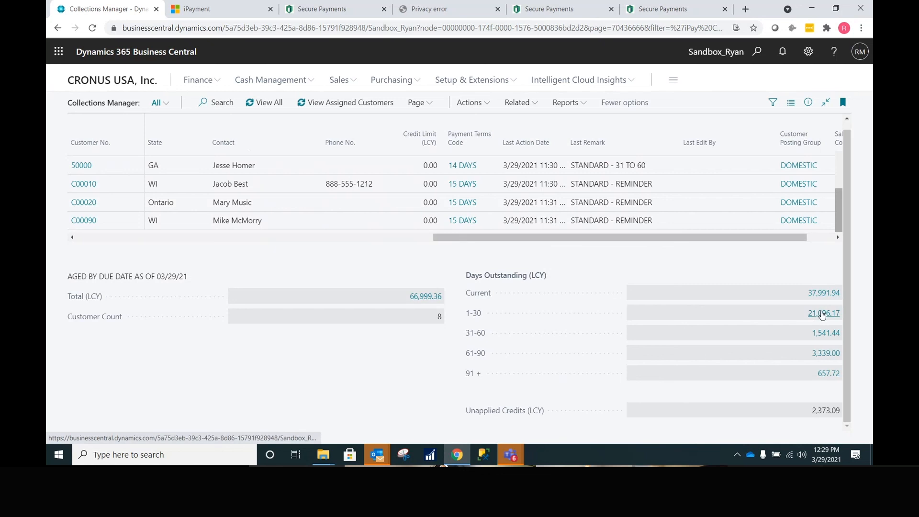
- Filter the Collections Manager list to 91+ day amounts, then to all customers in the 66,999.36 total
left_click(829, 374)
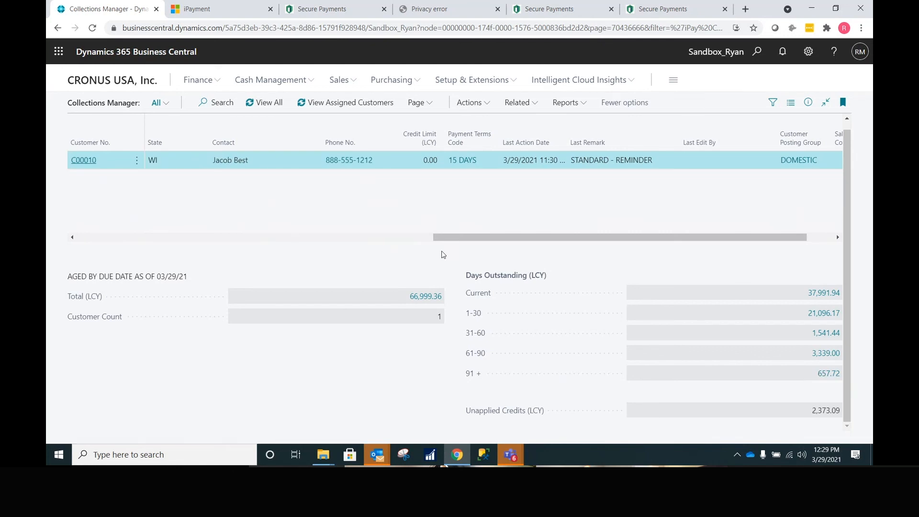
left_click(435, 297)
left_click_drag(473, 237, 116, 219)
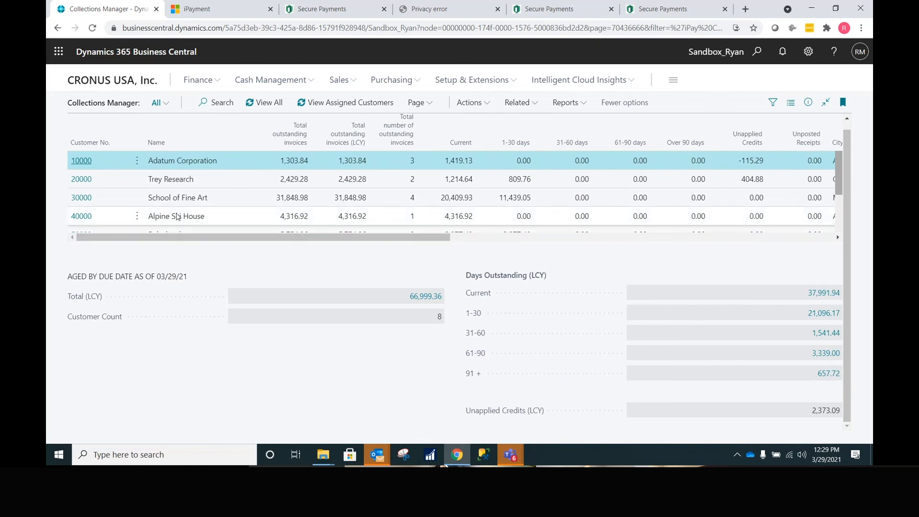
- Show only assigned customers, then list all eight customers again and start a search
left_click(334, 104)
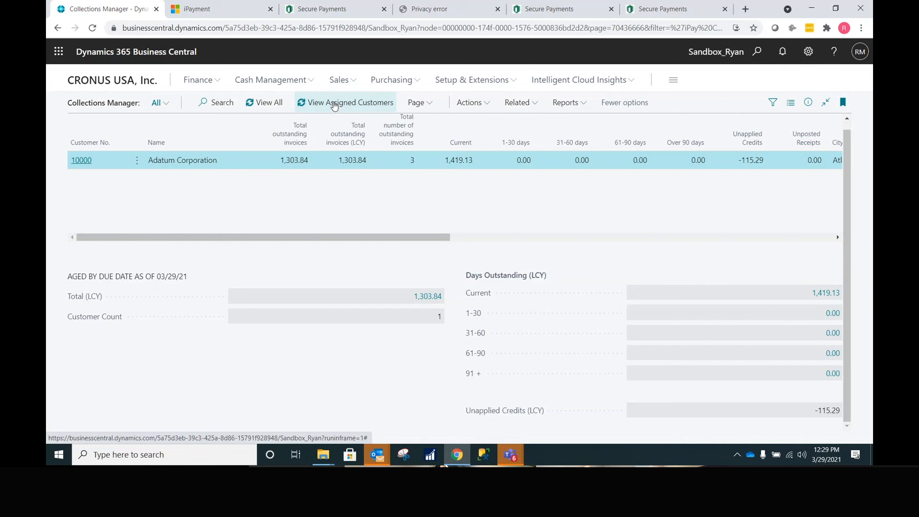
left_click(272, 108)
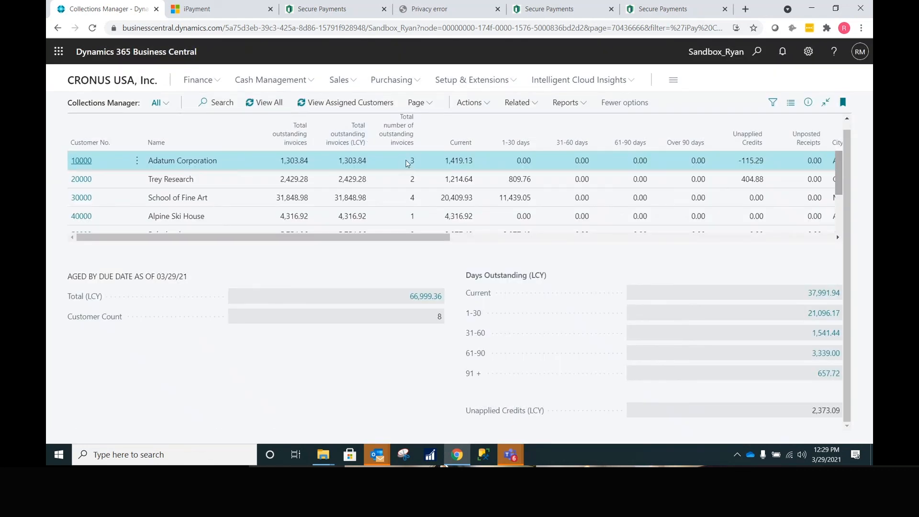
left_click(214, 102)
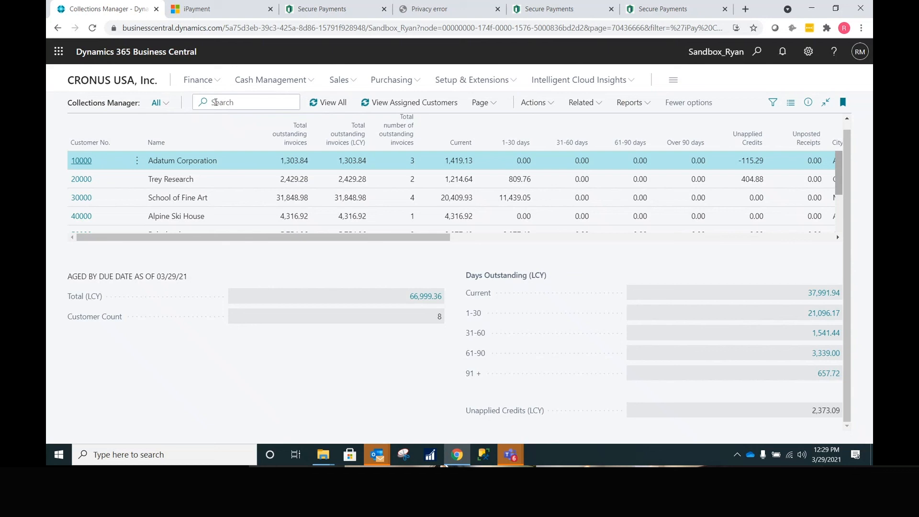
- Export the customers' invoice detail to Excel as a file and open Export 1 (7).xlsx
left_click(482, 106)
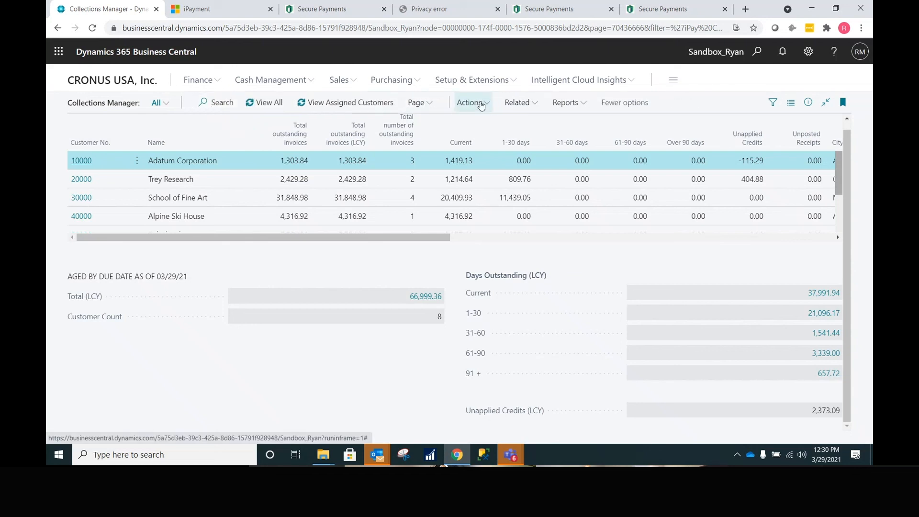
left_click(427, 105)
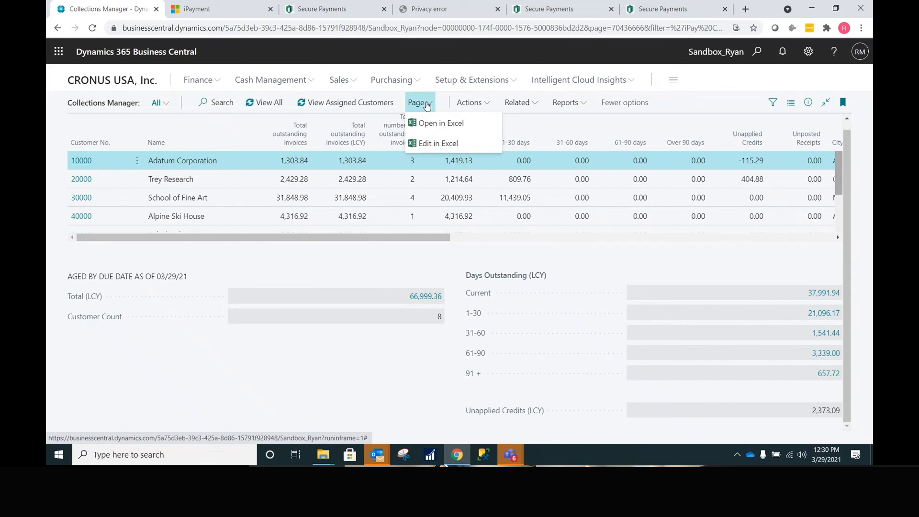
left_click(568, 103)
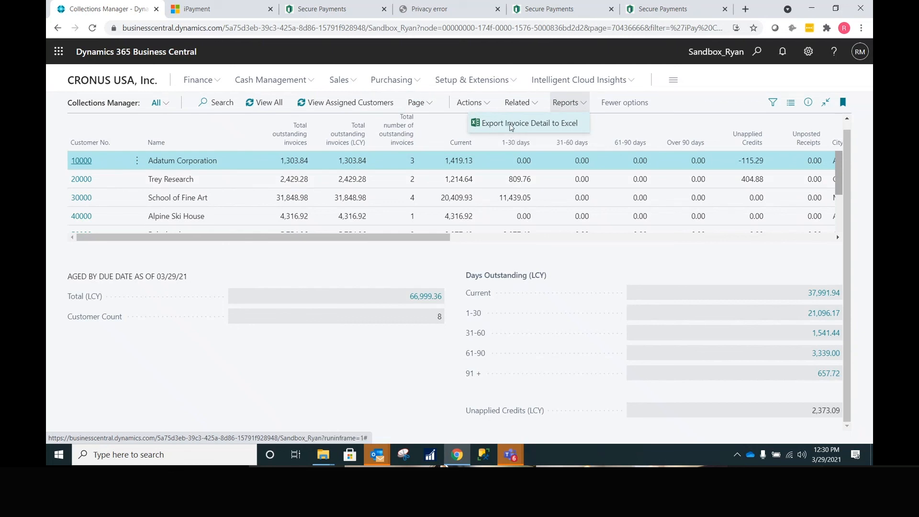
left_click(512, 125)
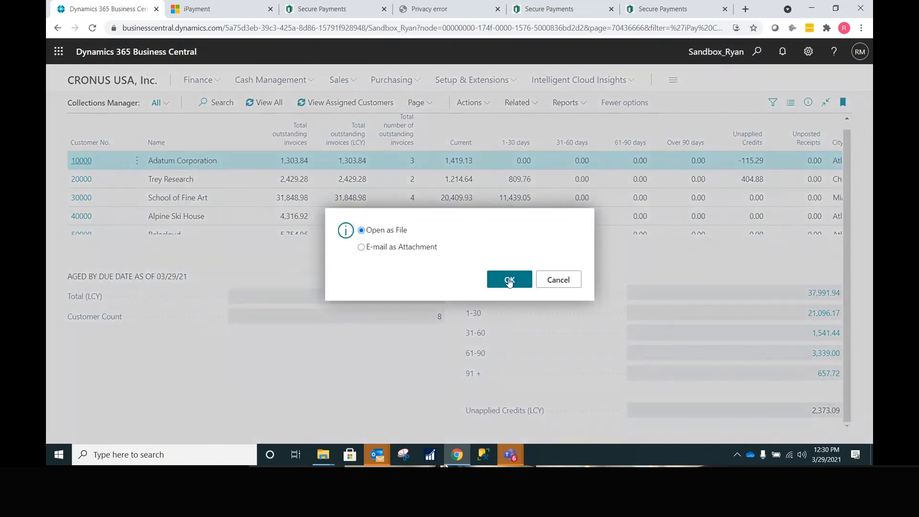
left_click(510, 281)
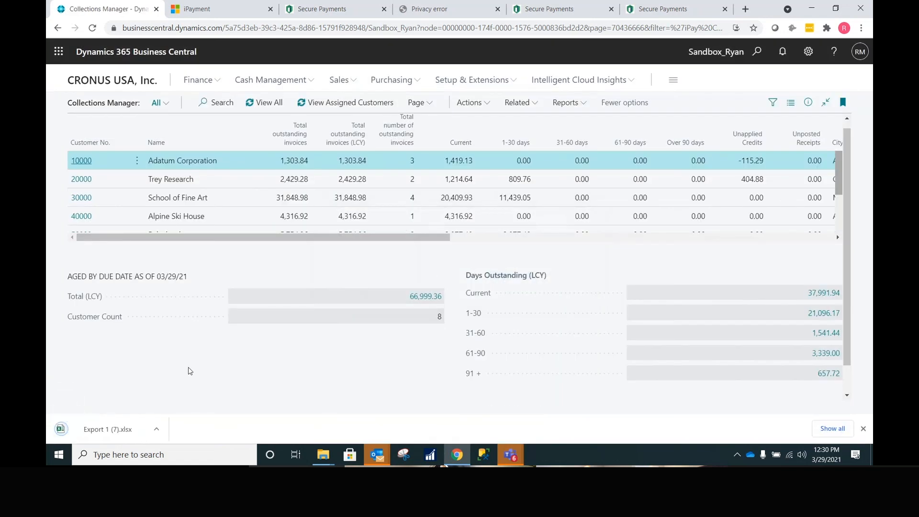
left_click(109, 431)
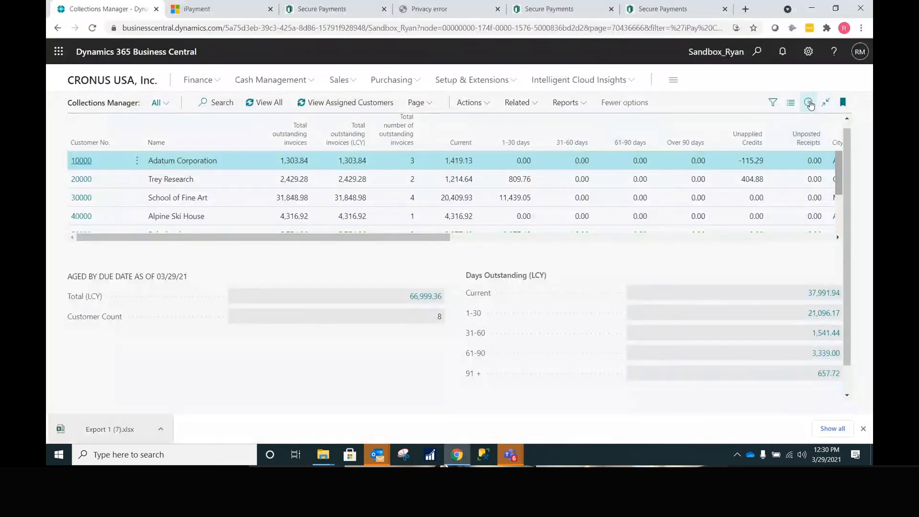
left_click(810, 103)
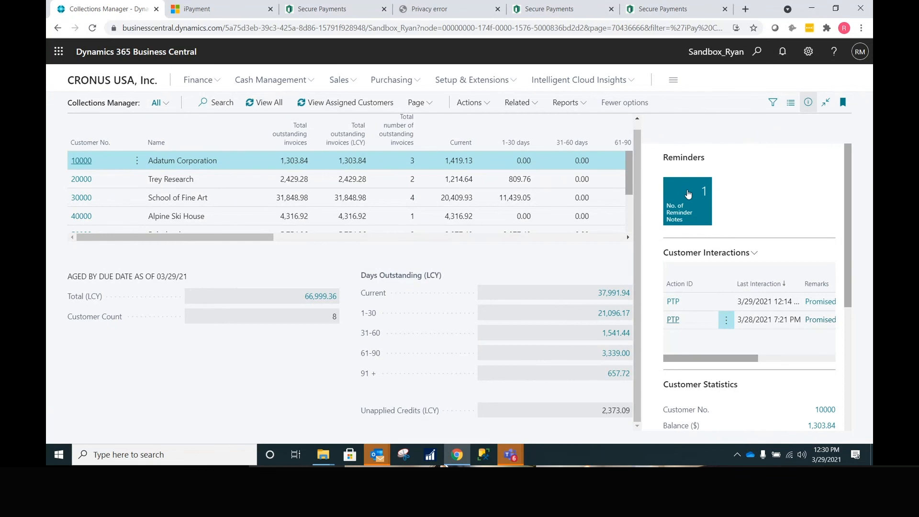
mouse_move(689, 194)
left_click(689, 201)
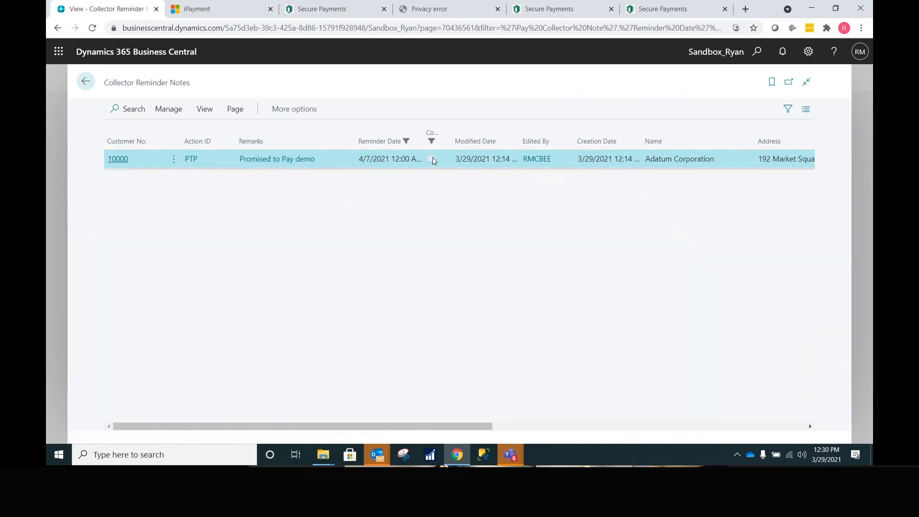
left_click(86, 81)
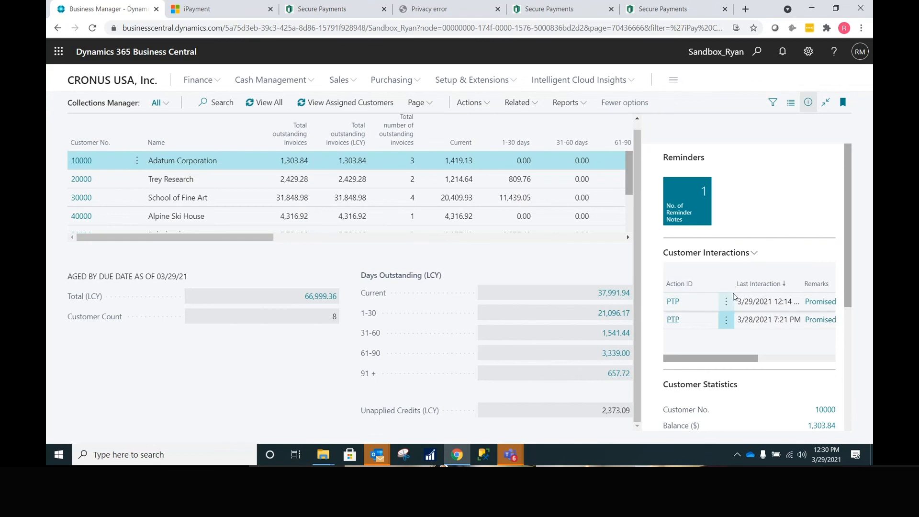
scroll(738, 299, "down", 5)
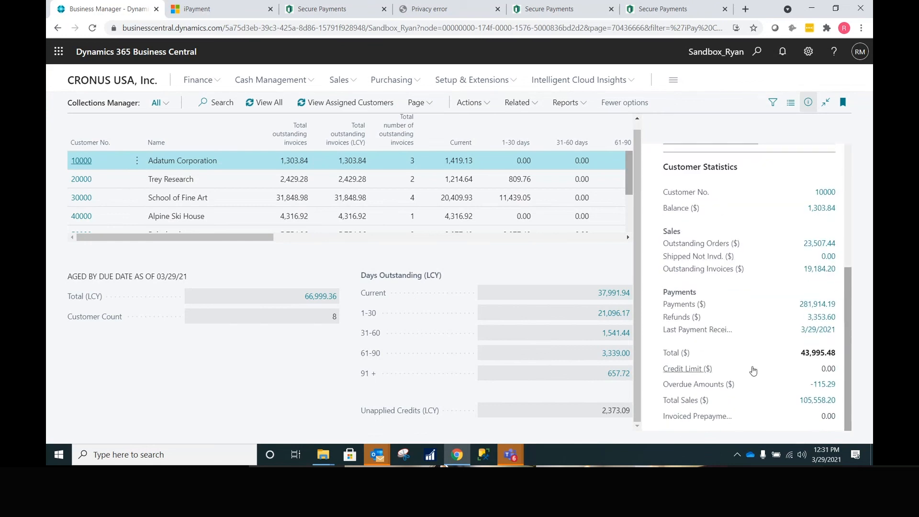
left_click(808, 102)
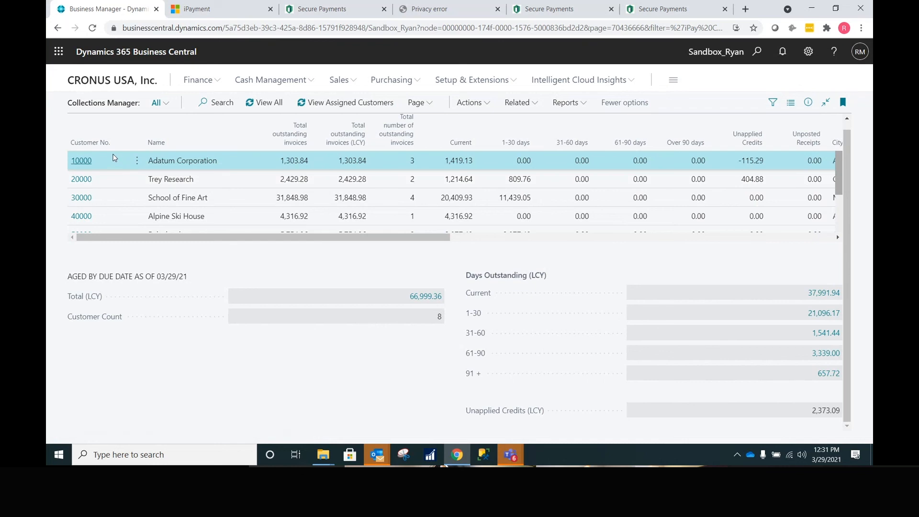
- Open customer 10000's collections page and draft an account email to Adatum Corporation
left_click(81, 162)
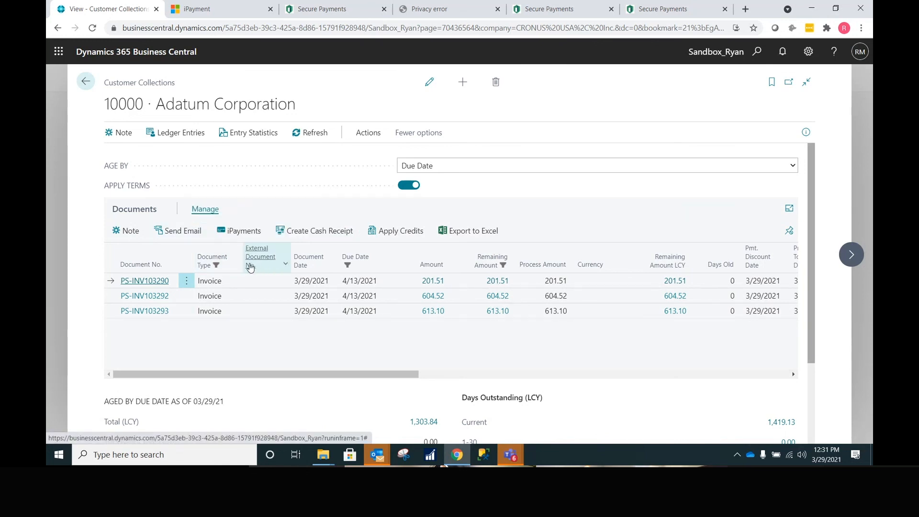
left_click(178, 228)
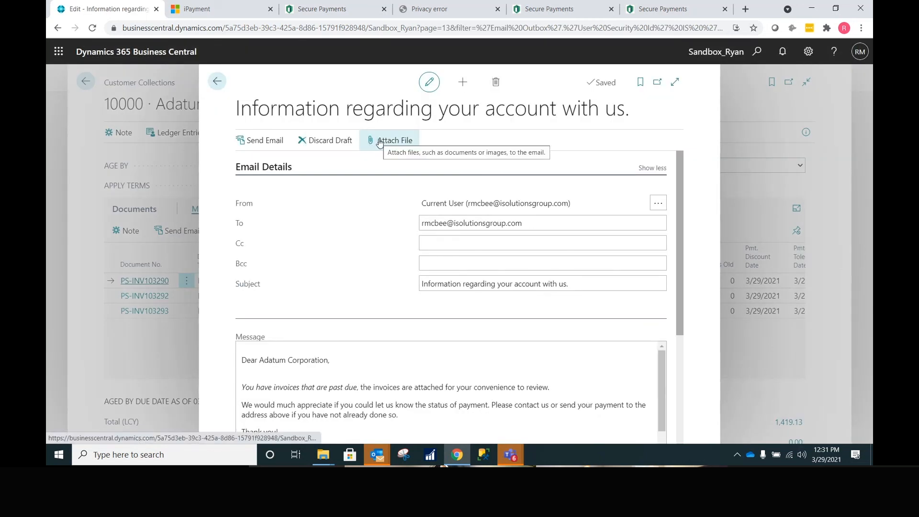
scroll(344, 305, "down", 2)
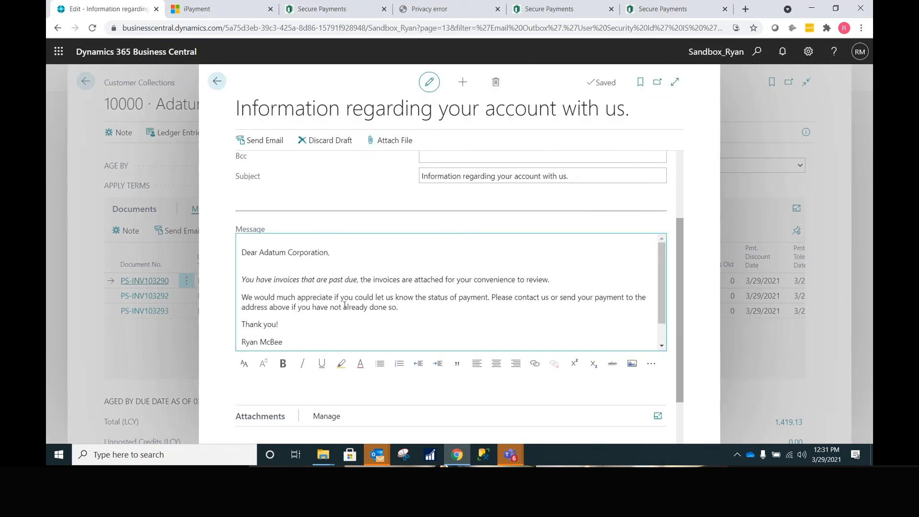
left_click(328, 254)
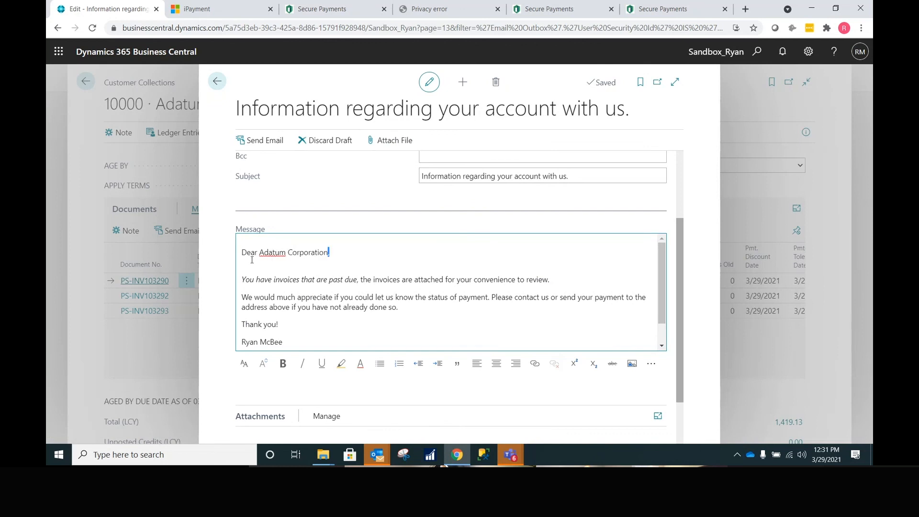
left_click_drag(330, 252, 259, 252)
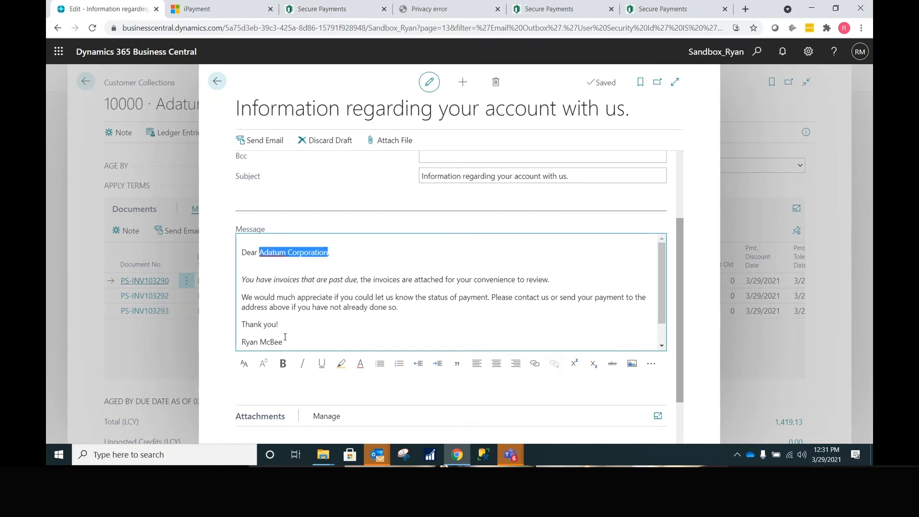
left_click_drag(284, 341, 245, 344)
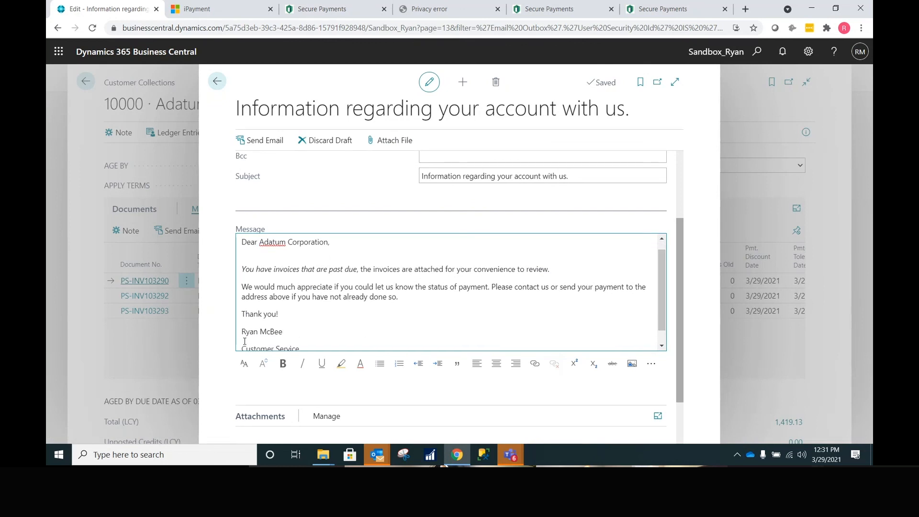
- Leave the Adatum email draft and discard it without sending
left_click(218, 83)
left_click(405, 261)
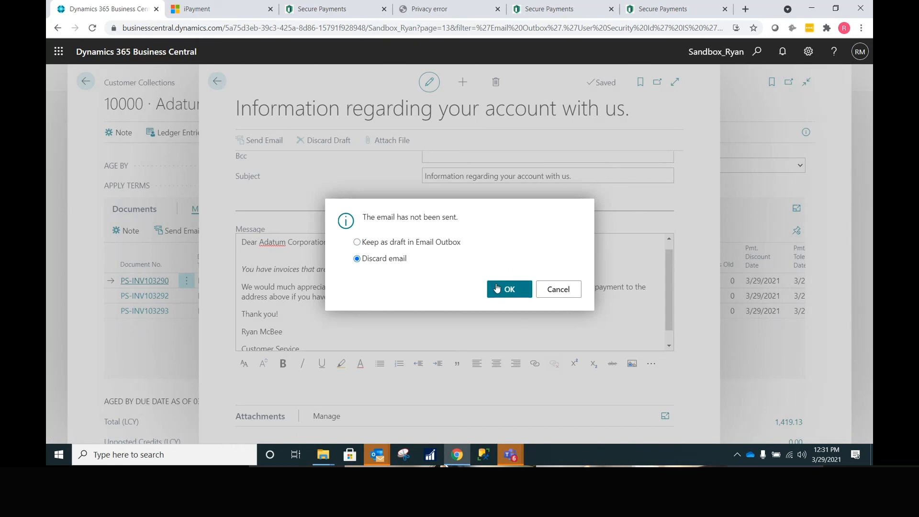
left_click(558, 289)
left_click(219, 82)
left_click(369, 259)
key("Return")
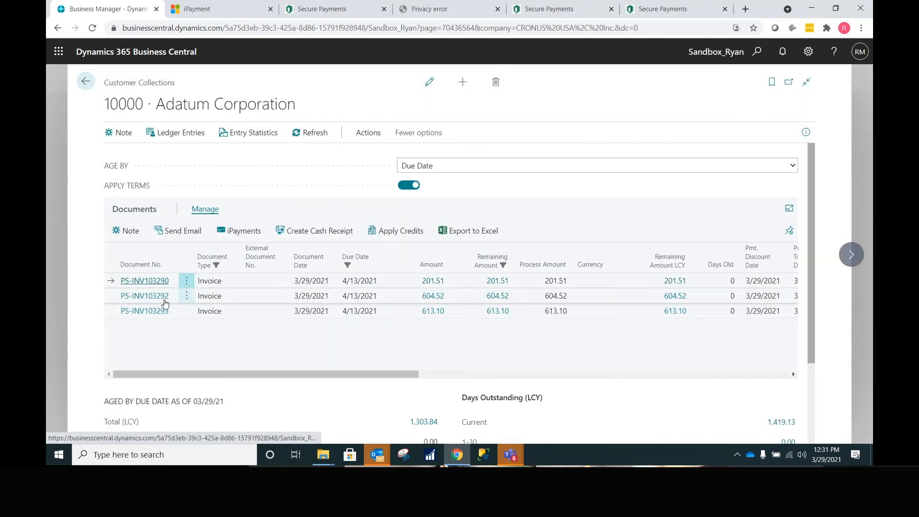
- Check all three Adatum invoices and send them attached to an account email
left_click(187, 281)
left_click(161, 298)
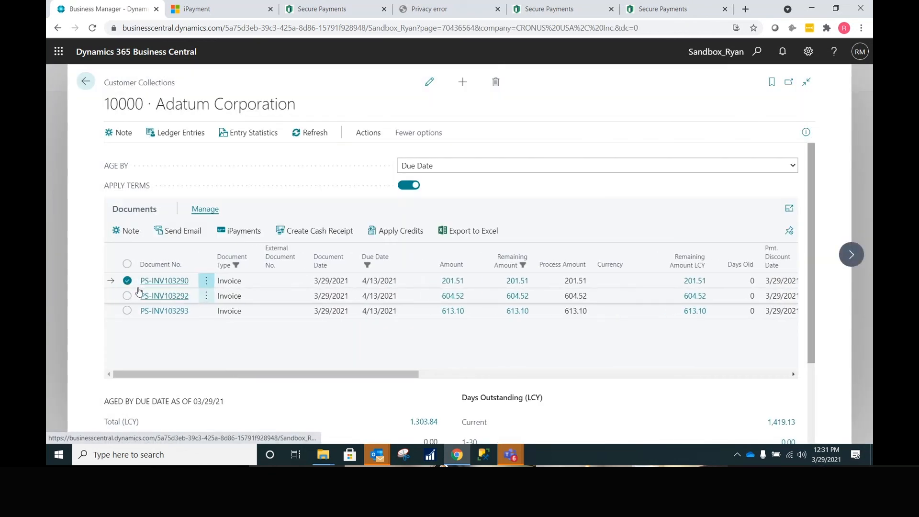
left_click(127, 264)
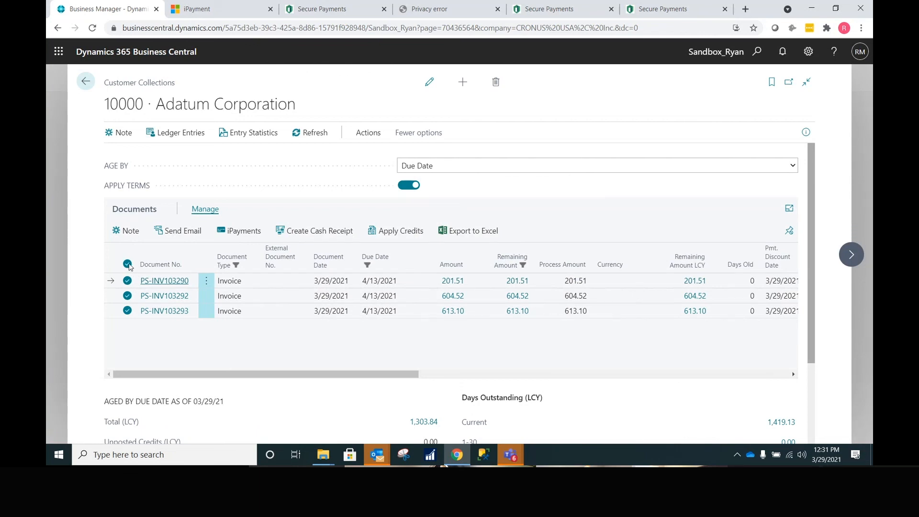
left_click(178, 231)
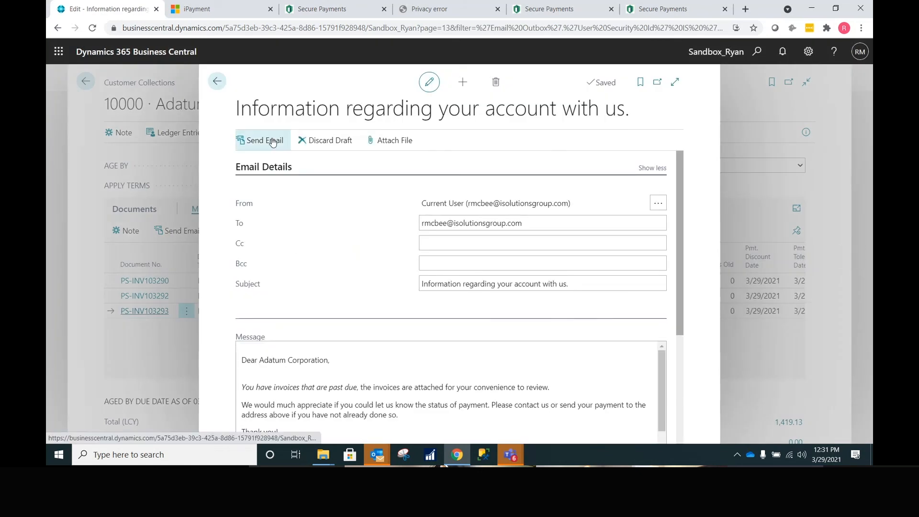
left_click(273, 142)
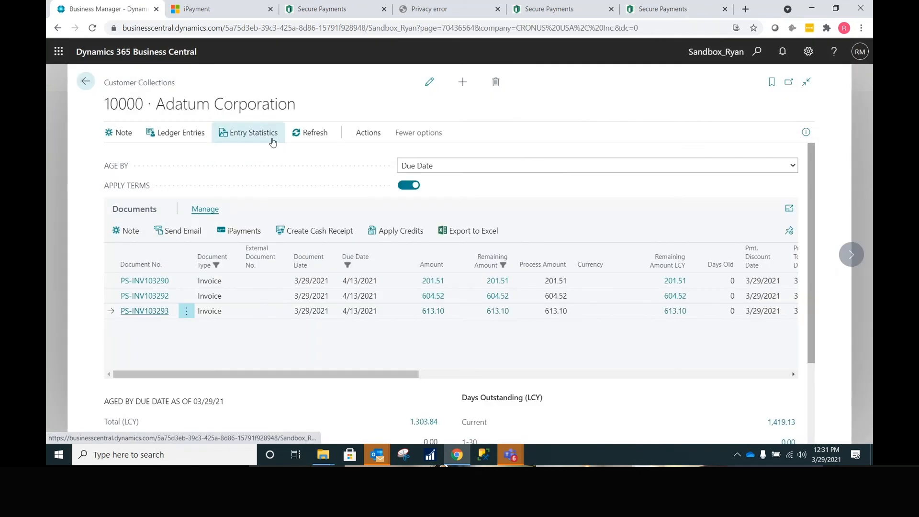
left_click(382, 457)
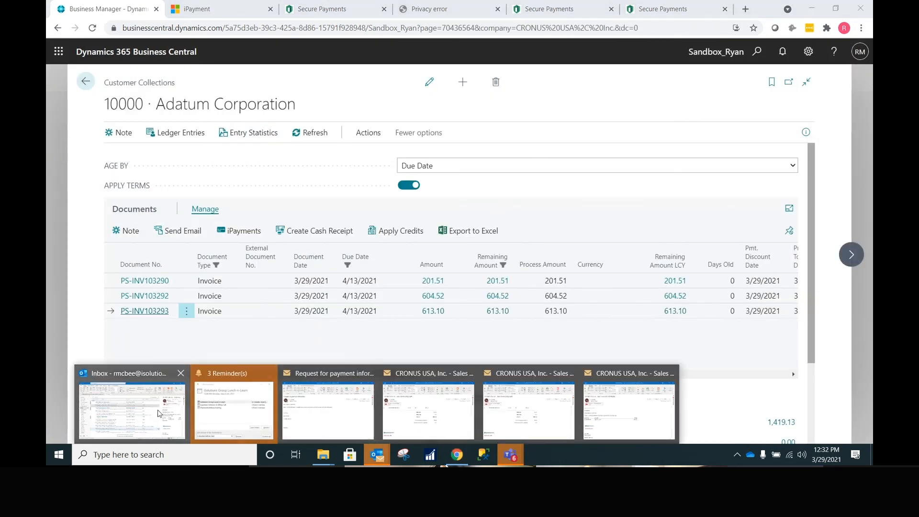
- Review the received account email and its PS-INV103293 invoice PDF with the 613.10 total
left_click(159, 413)
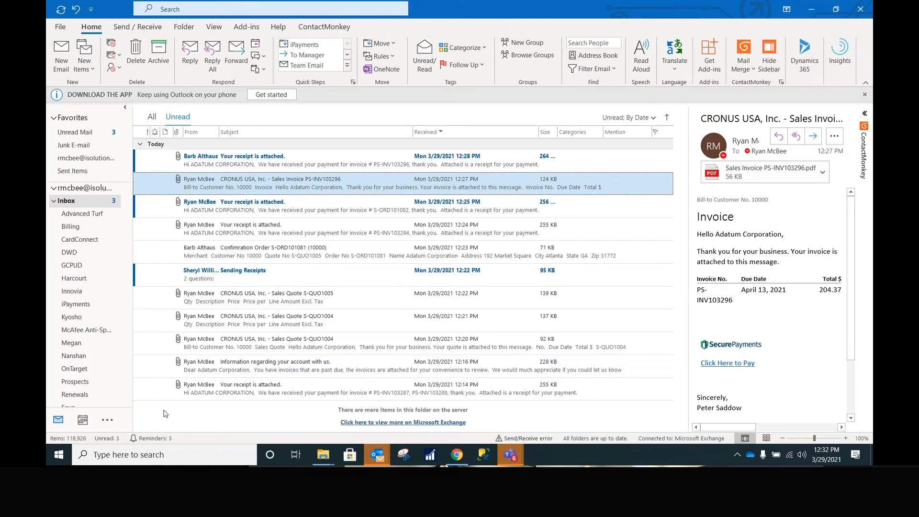
double_click(307, 160)
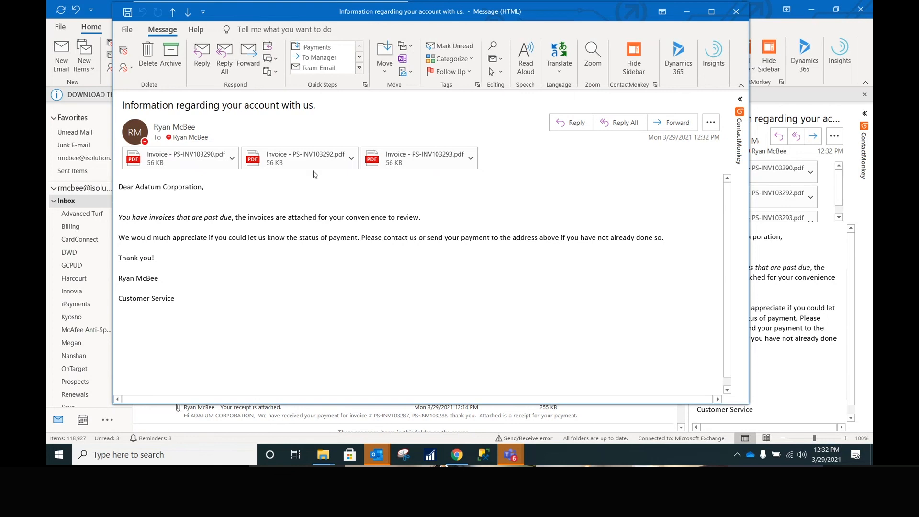
double_click(405, 155)
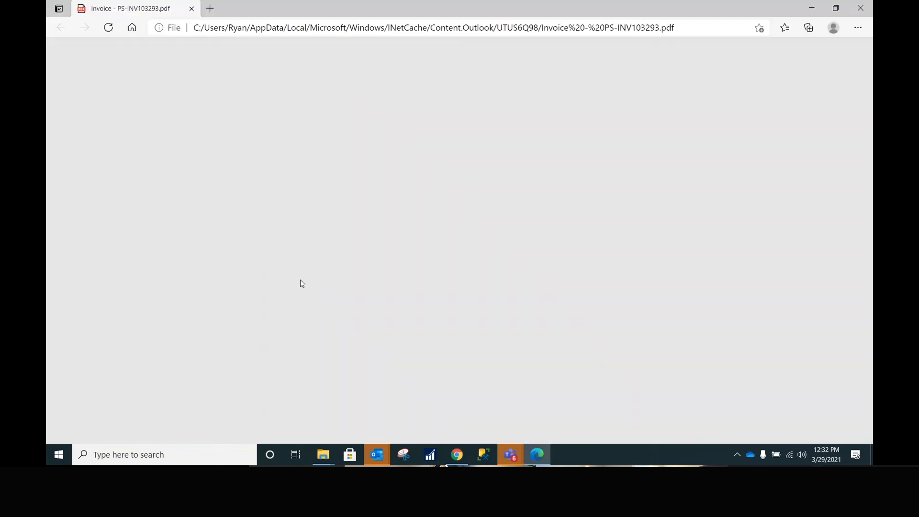
scroll(303, 281, "down", 5)
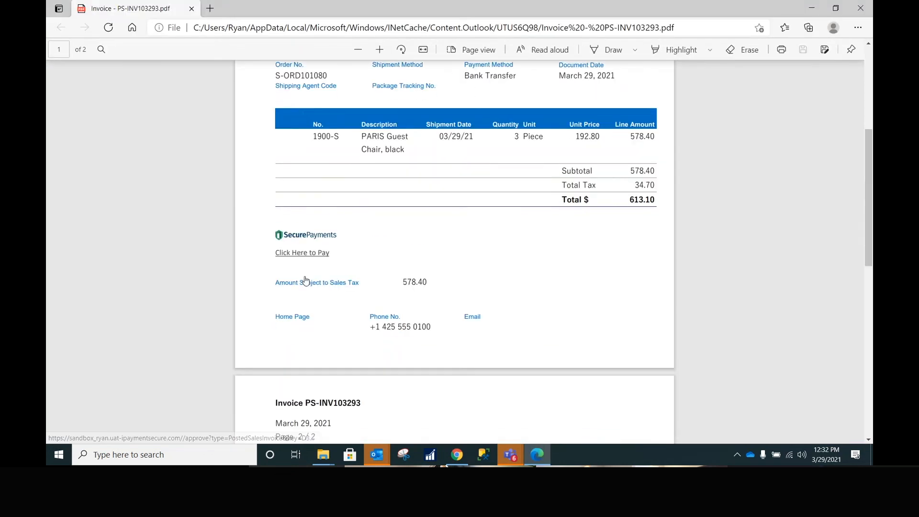
scroll(305, 281, "down", 1)
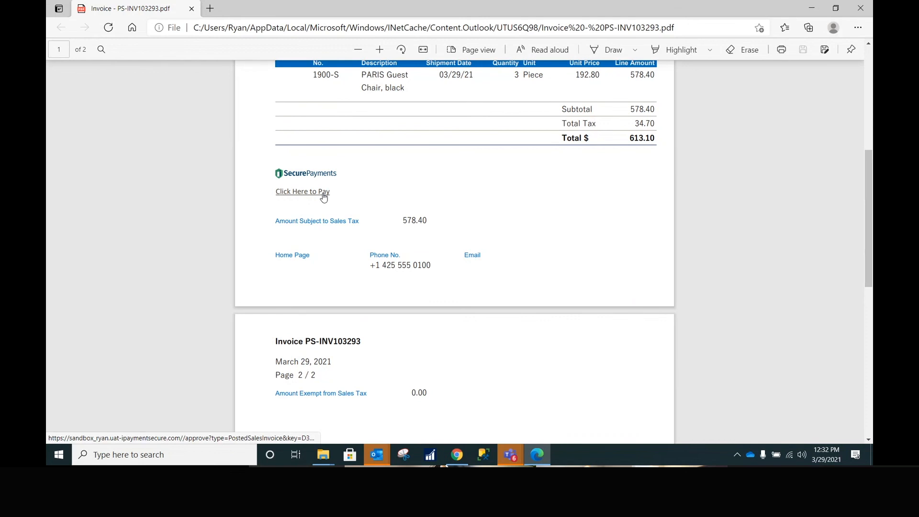
left_click(860, 8)
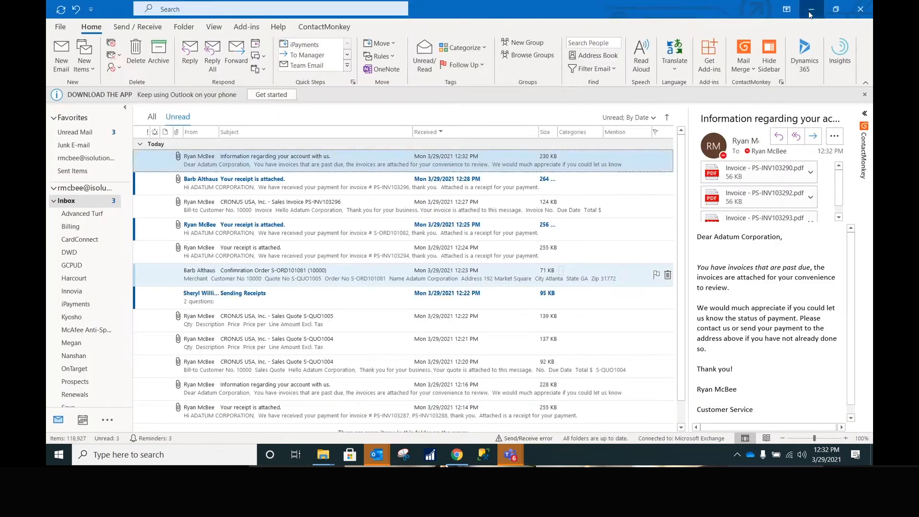
left_click(811, 10)
left_click(86, 82)
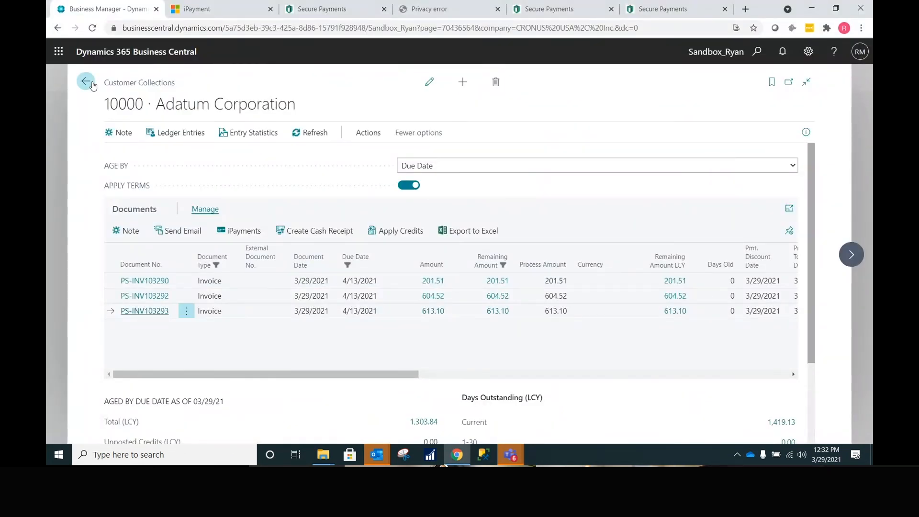
- Go from the CRONUS USA, Inc. home page through Collections Plans to the STANDARD plan
left_click(135, 79)
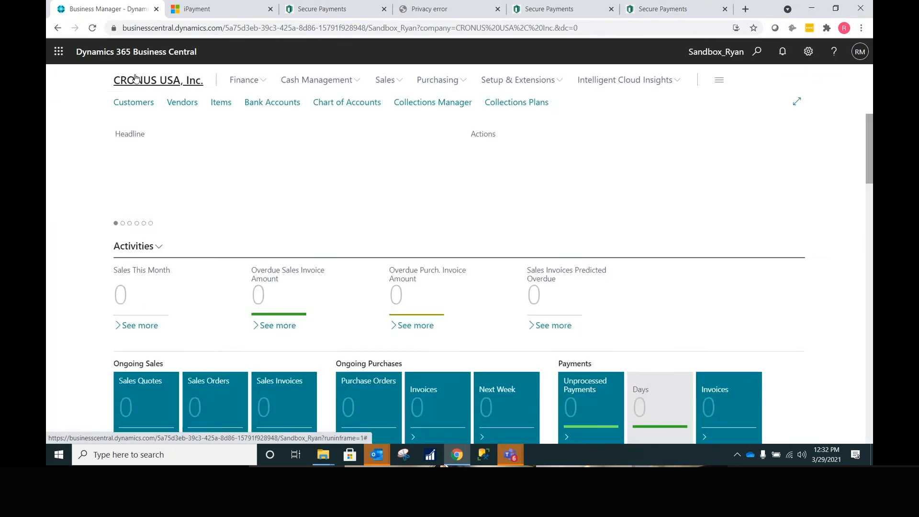
left_click(522, 105)
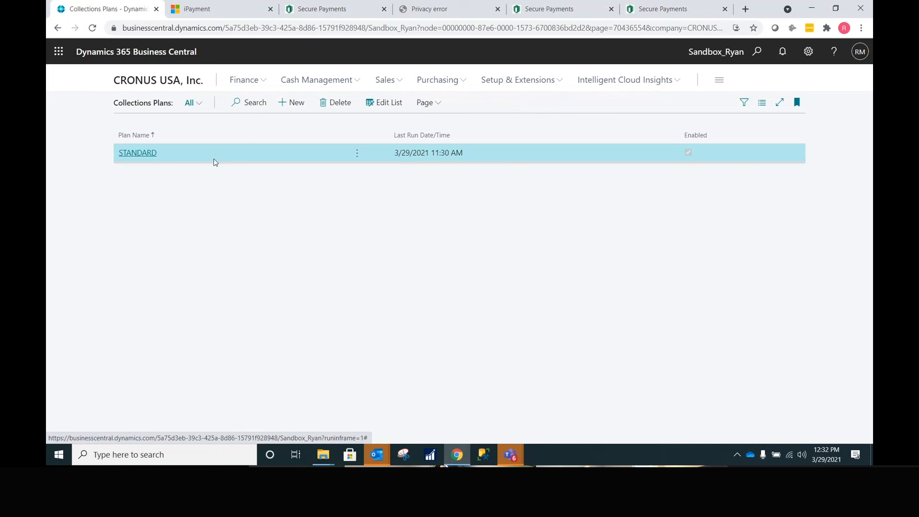
left_click(147, 153)
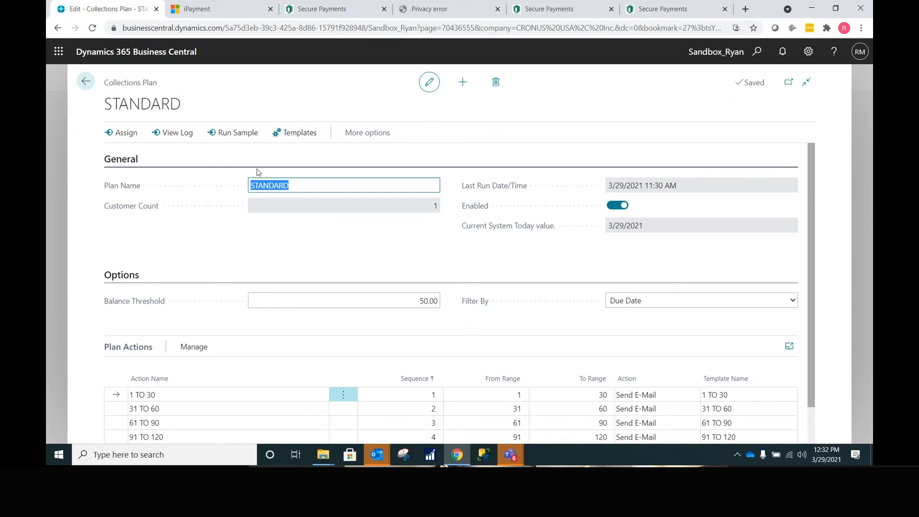
- Select every customer in the assignment list and assign all 10 to STANDARD
left_click(124, 132)
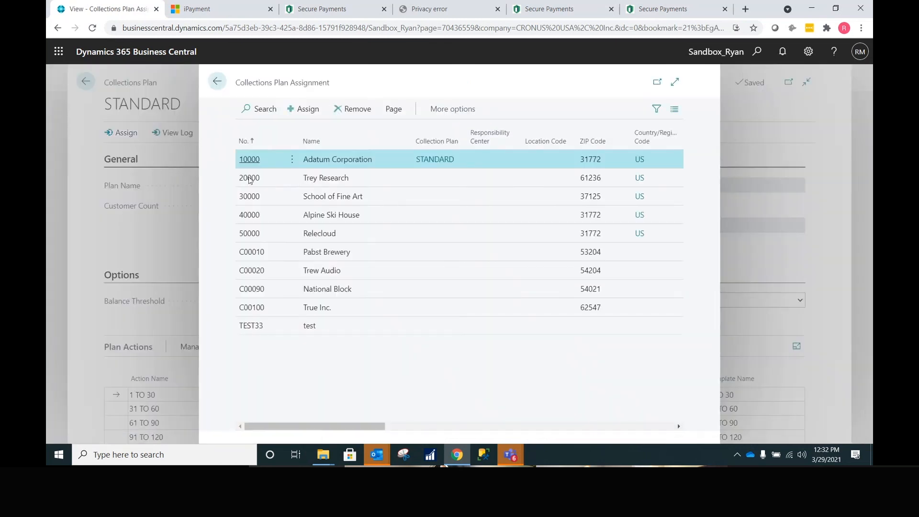
left_click(292, 178)
left_click(268, 196)
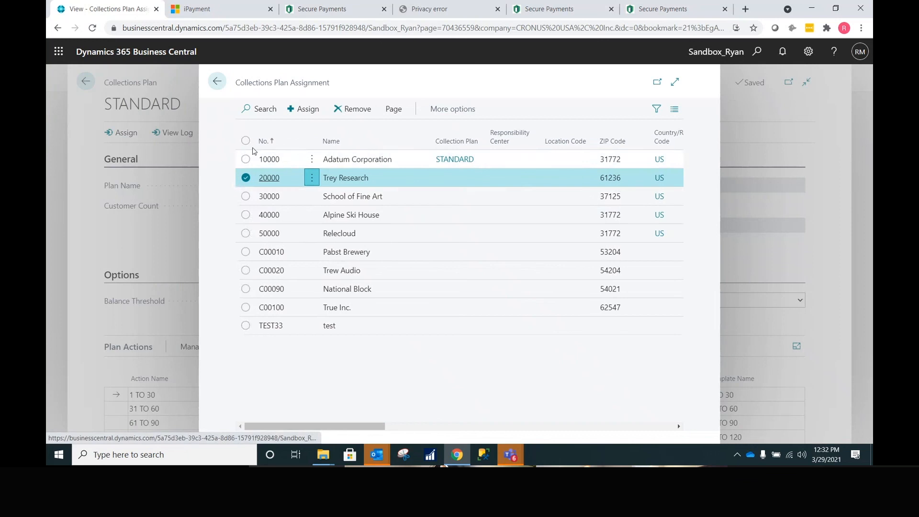
left_click(246, 140)
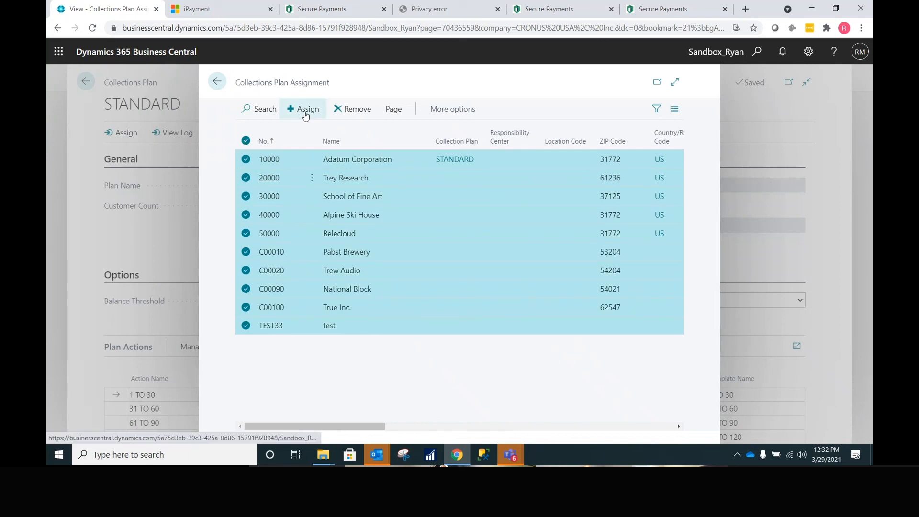
left_click(302, 109)
left_click(506, 281)
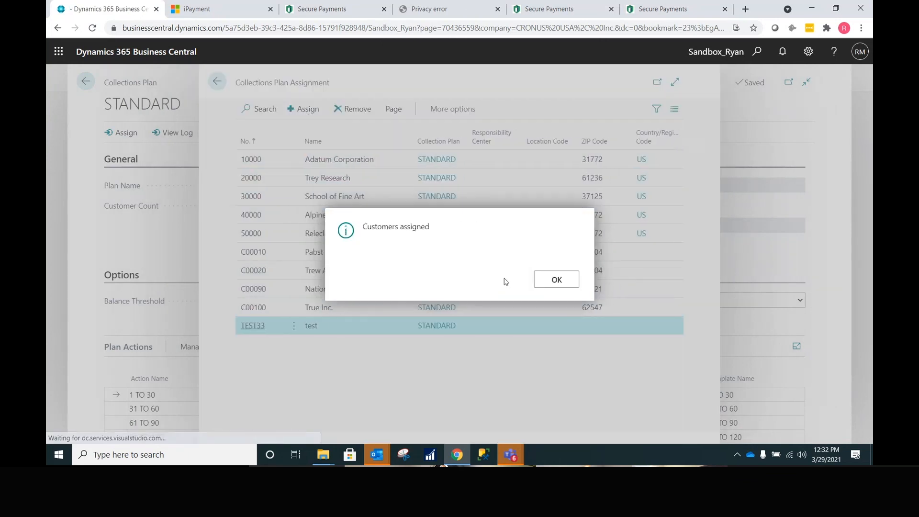
left_click(545, 281)
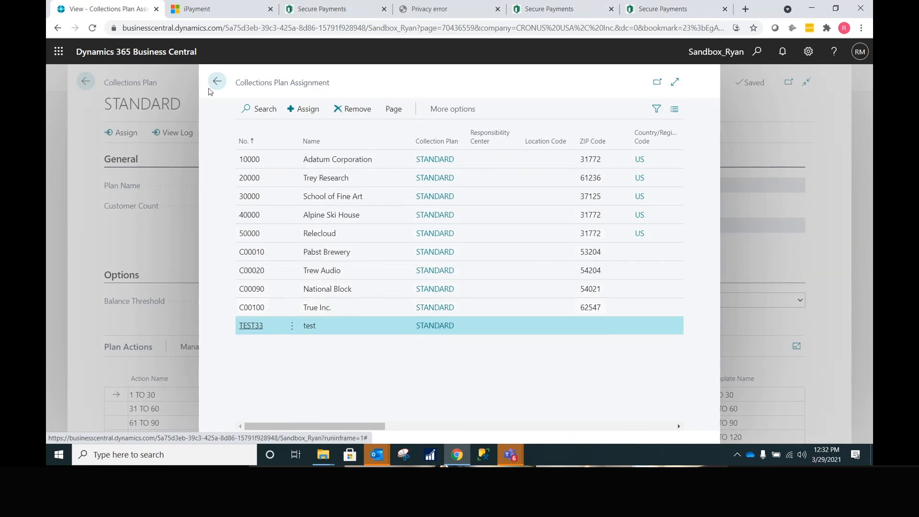
left_click(215, 82)
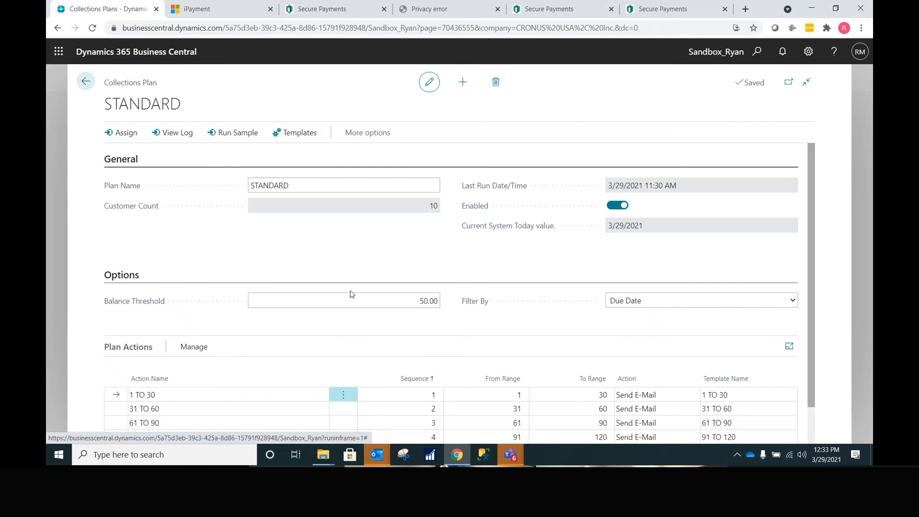
- Check the 50.00 balance threshold and the REMINDER action's -15 range, then open Run Sample
left_click(391, 303)
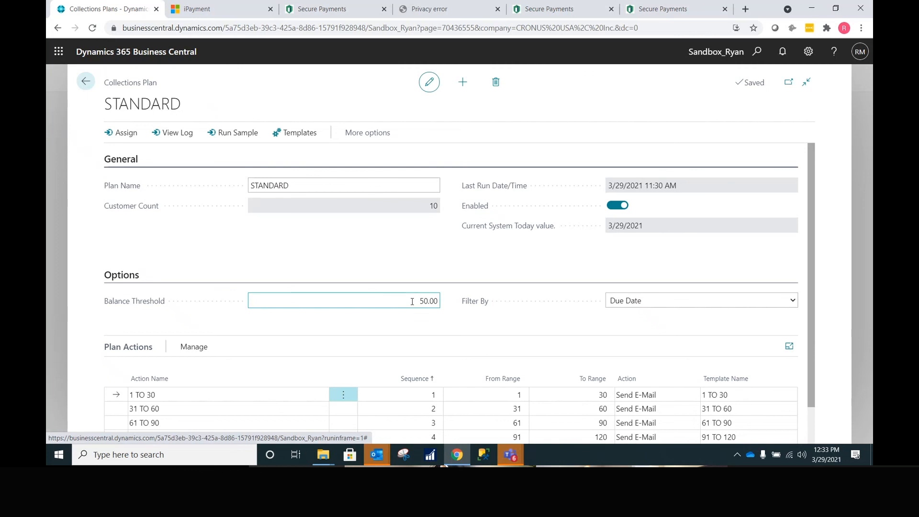
scroll(413, 301, "down", 1)
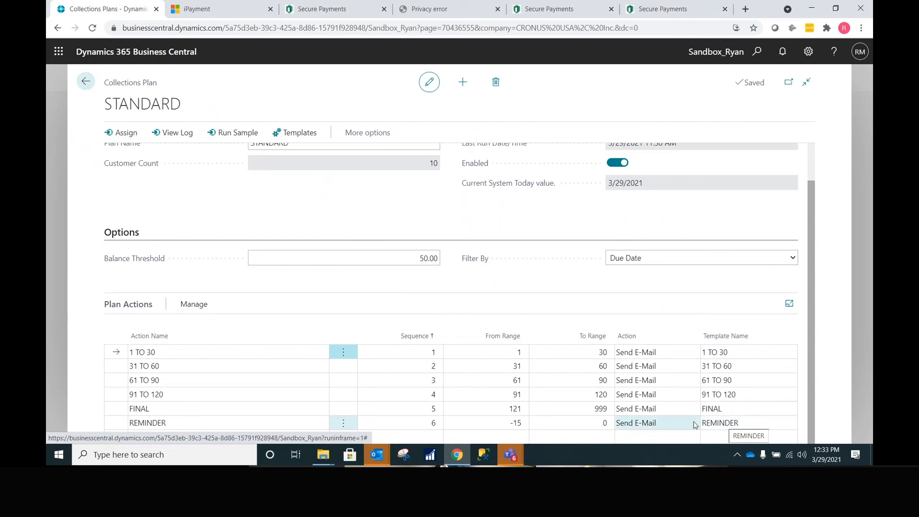
left_click(496, 424)
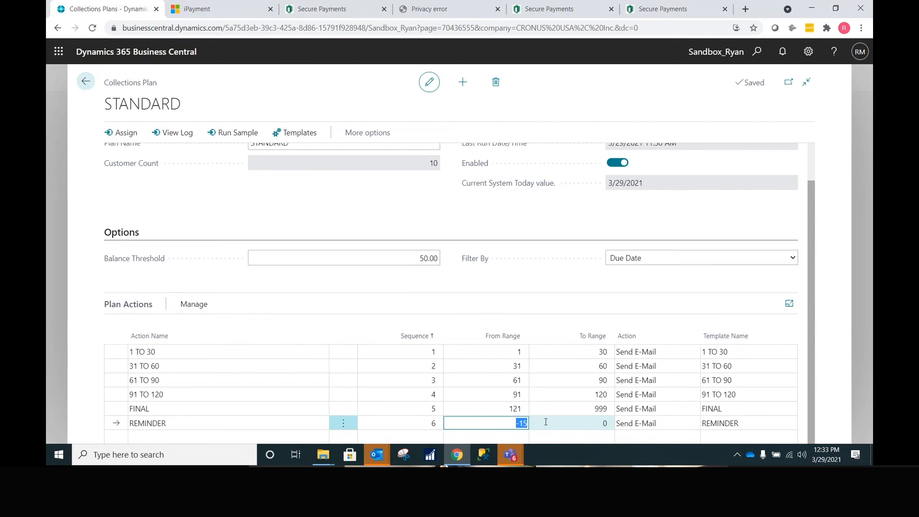
scroll(392, 340, "up", 1)
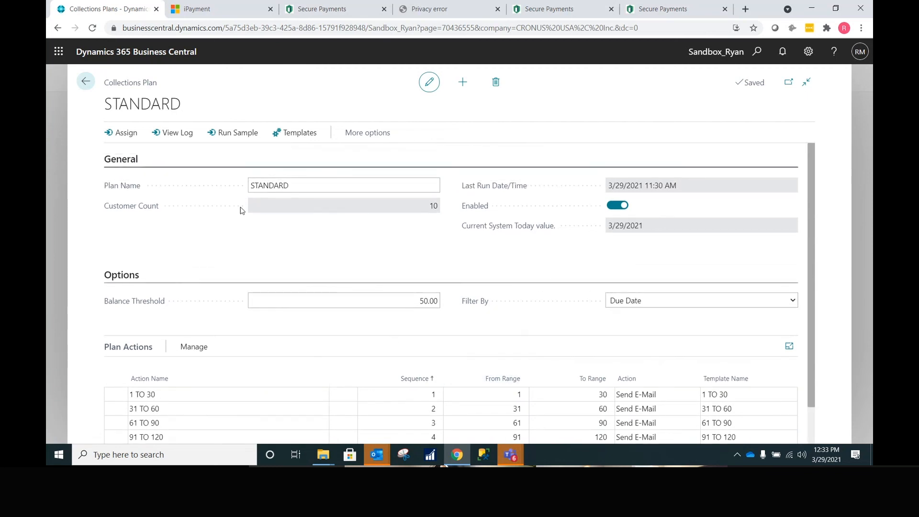
left_click(246, 132)
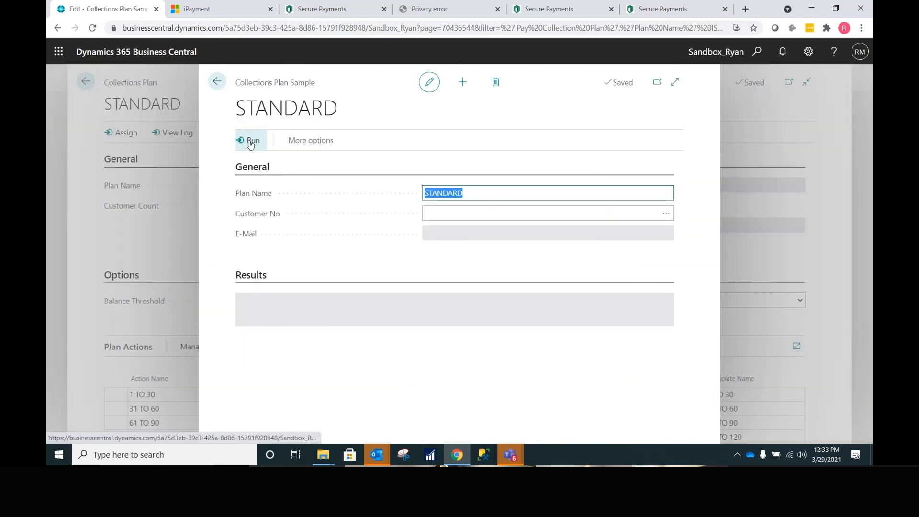
- Run the STANDARD plan for every assigned customer and switch to Outlook for the emails
left_click(250, 143)
left_click(510, 284)
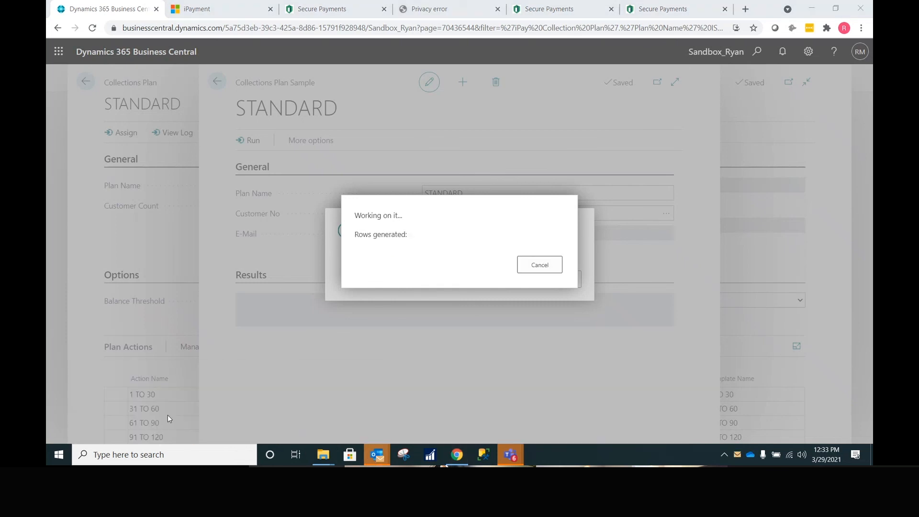
key("alt+Tab")
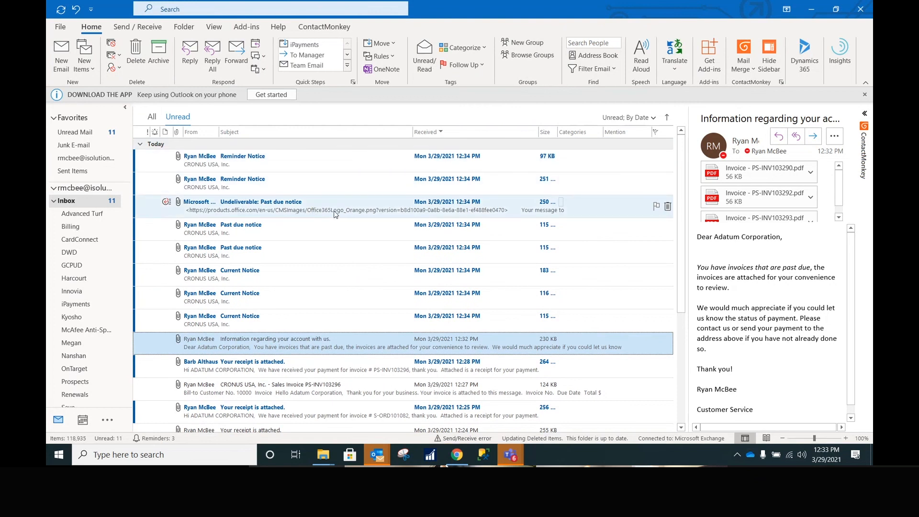
- Delete the undeliverable past due notice and open the newest Reminder Notice full-screen
left_click(669, 207)
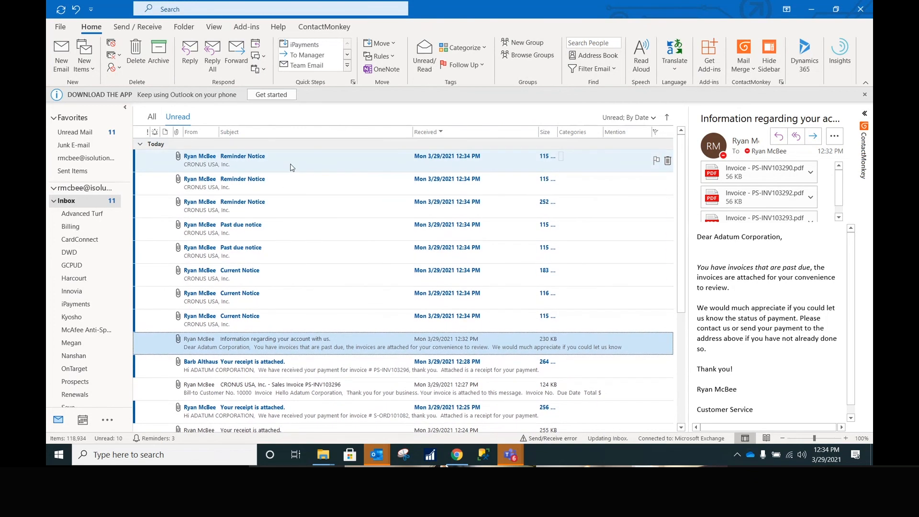
double_click(292, 162)
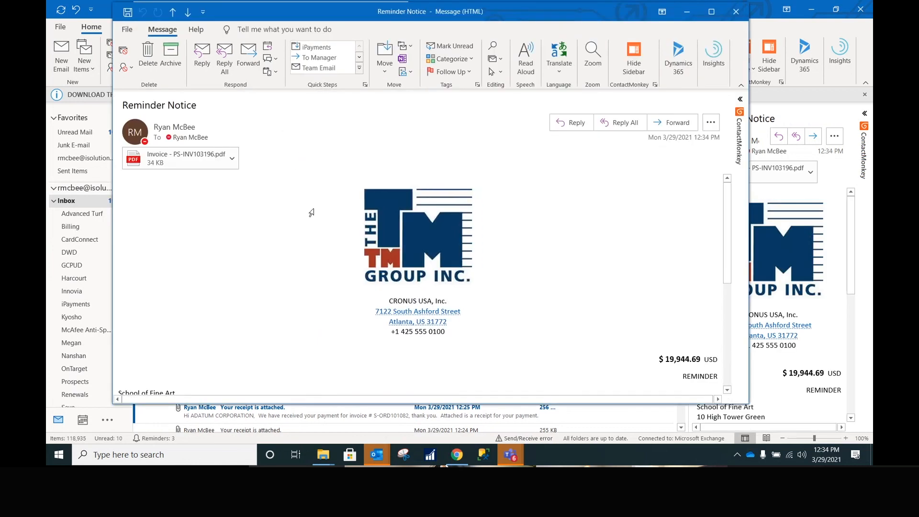
scroll(311, 212, "down", 1)
left_click(712, 11)
- Review the $19,944.69 reminder and open its Invoice - PS-INV103196.pdf attachment
scroll(200, 243, "down", 3)
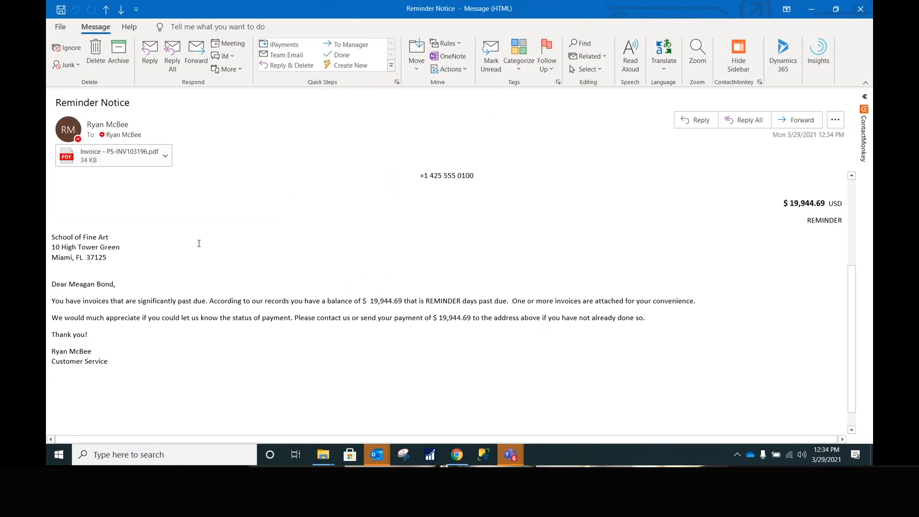
scroll(200, 243, "down", 1)
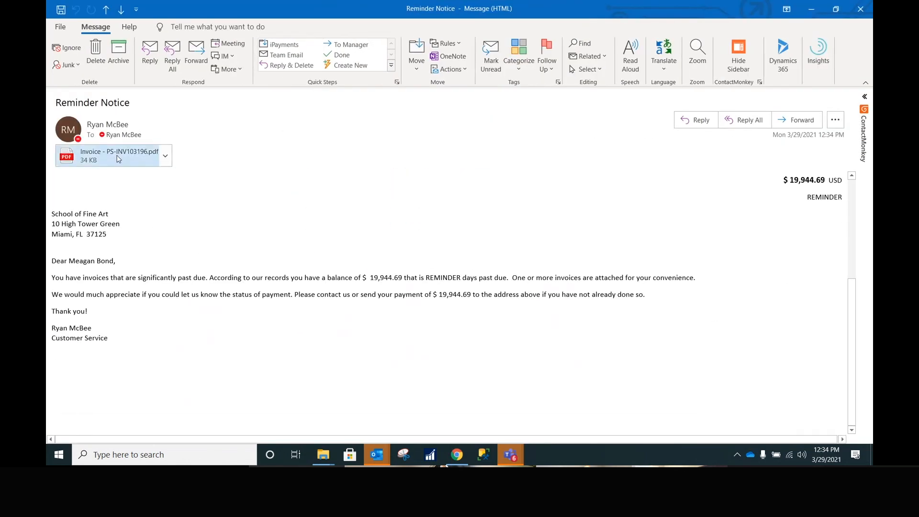
scroll(201, 263, "up", 7)
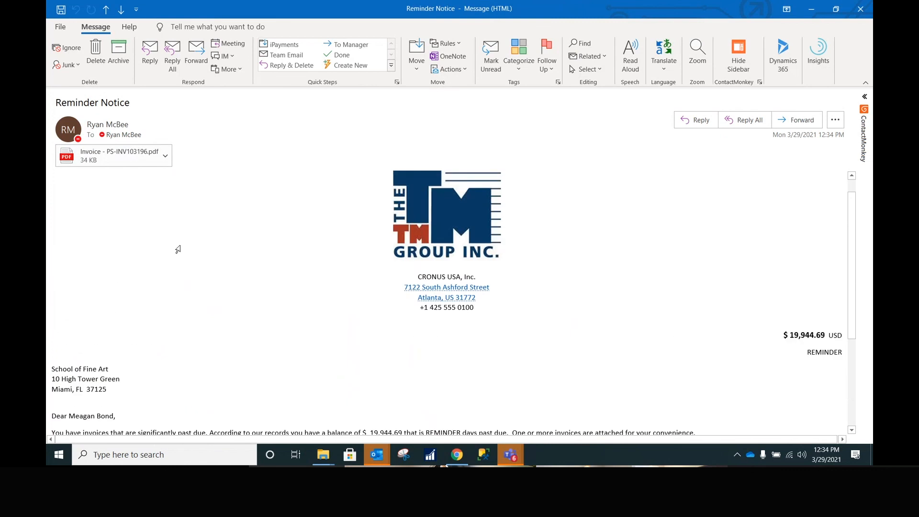
scroll(179, 269, "down", 5)
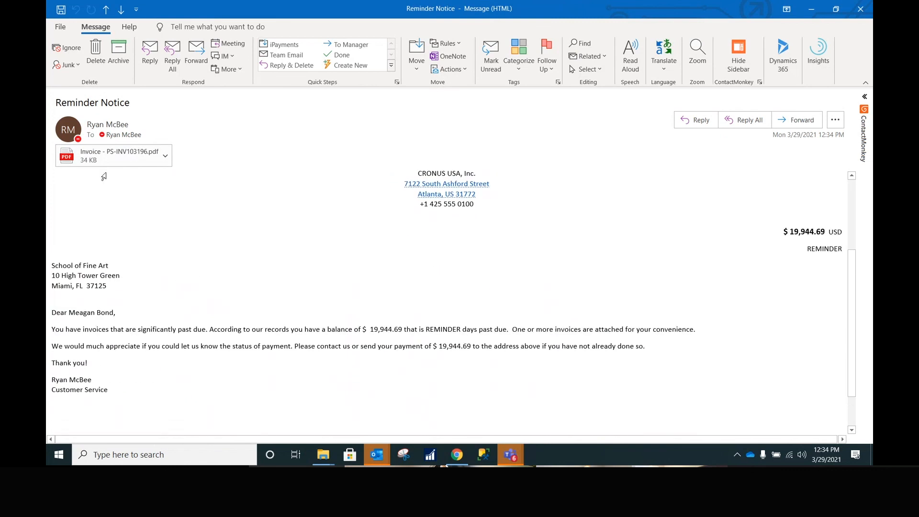
double_click(107, 149)
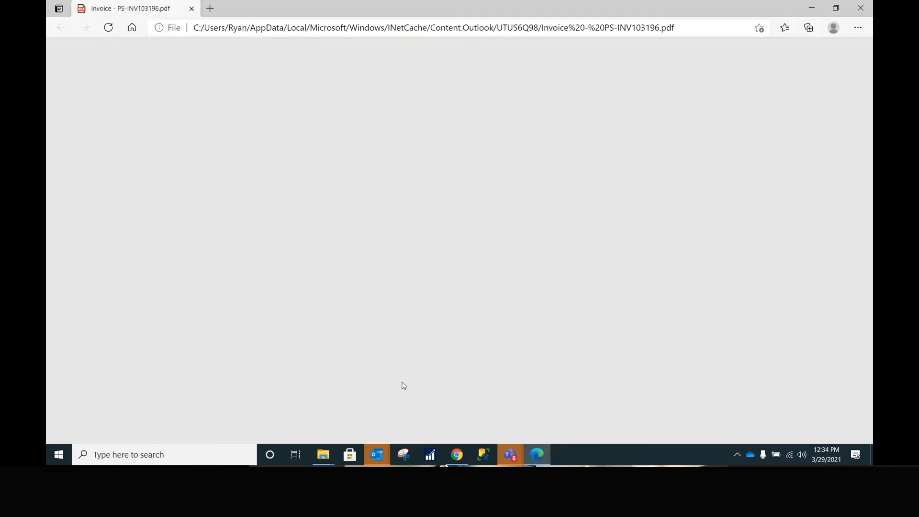
- Check invoice PS-INV103196's four lines and 19,944.69 total, then close it and the Reminder Notice
scroll(427, 353, "down", 5)
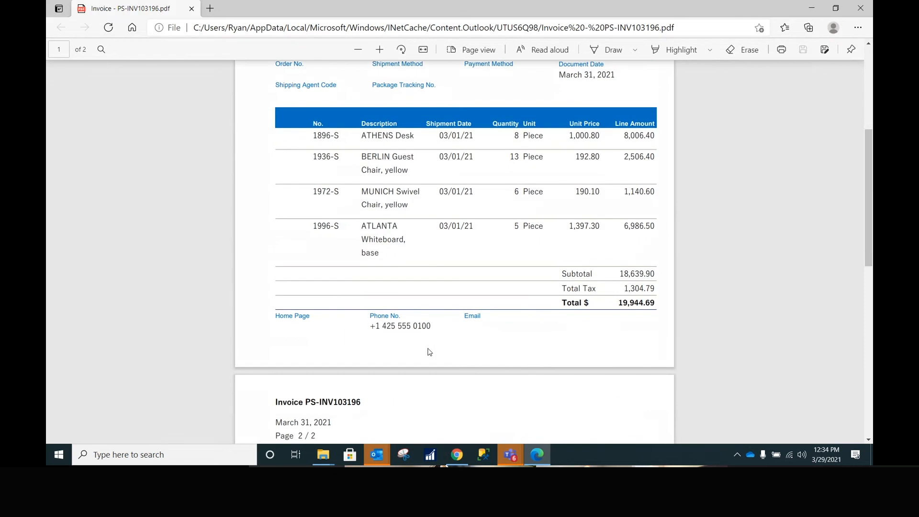
left_click(871, 7)
left_click(871, 7)
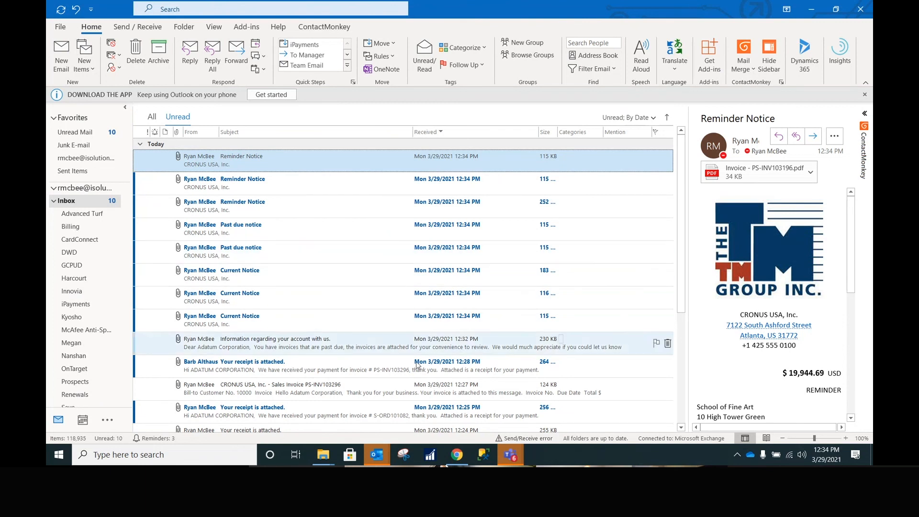
- Acknowledge the STANDARD plan run's 'Completed successfully' message and close Collections Plan Sample
left_click(457, 455)
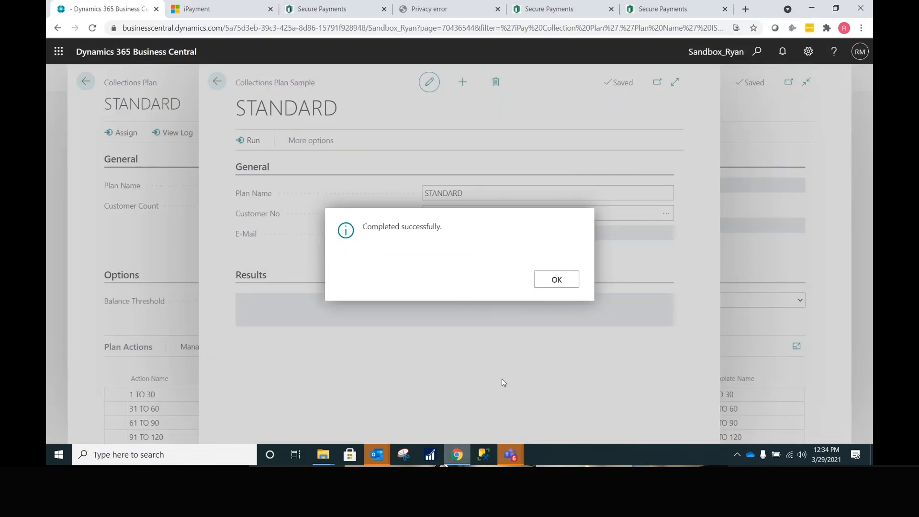
left_click(556, 281)
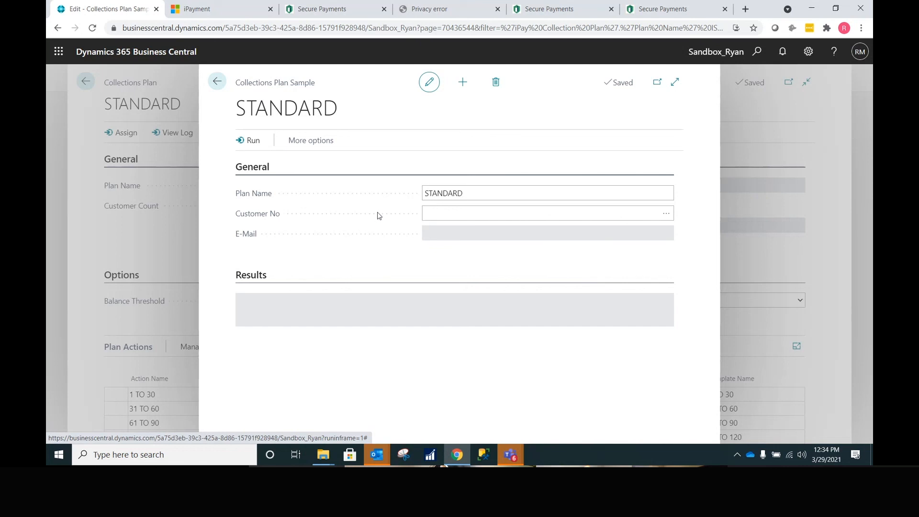
left_click(219, 82)
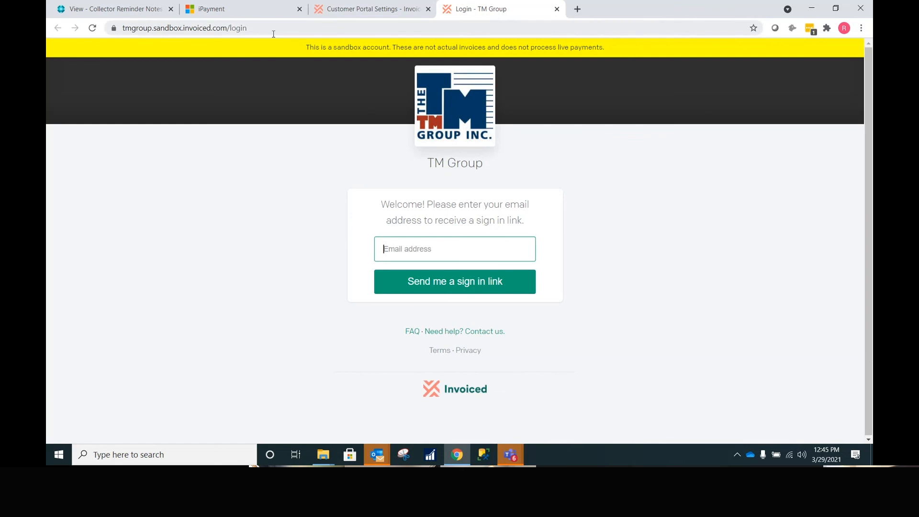
- Select the tmgroup portion of the Invoiced billing portal web address
left_click_drag(285, 26, 87, 30)
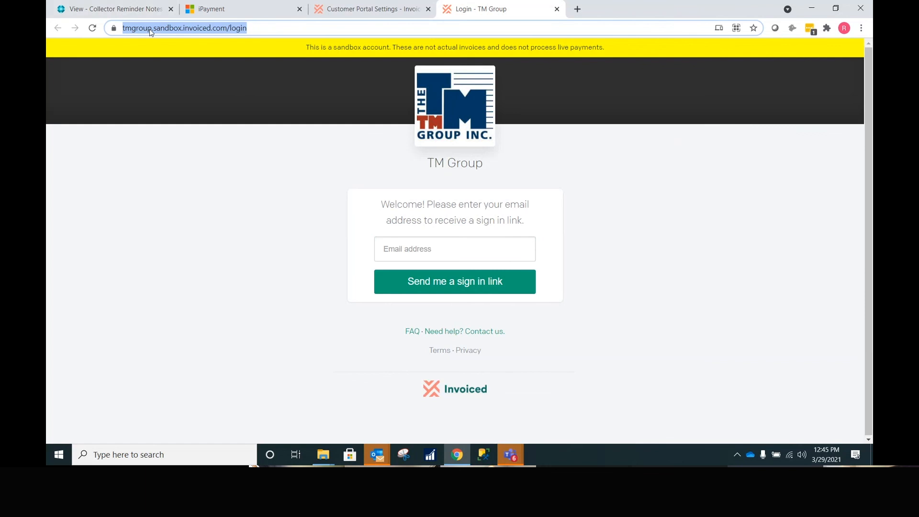
left_click(178, 28)
left_click_drag(178, 28, 148, 25)
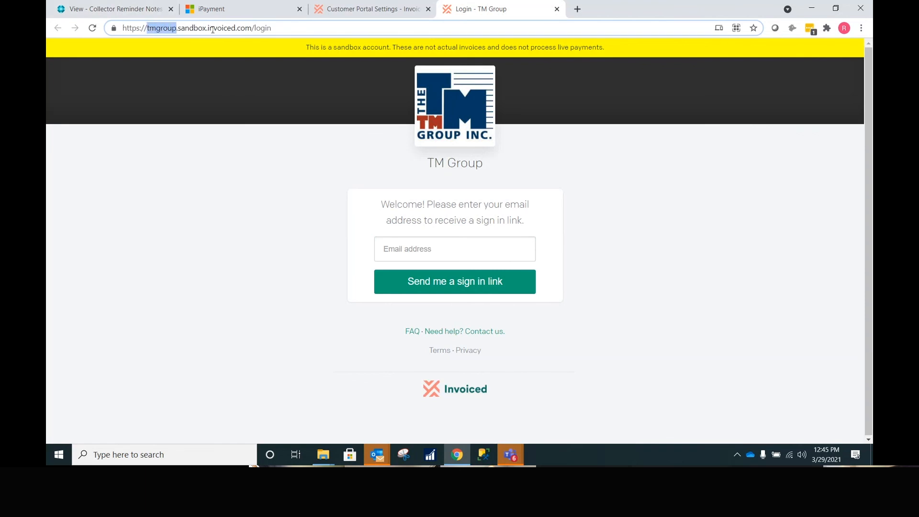
left_click(408, 242)
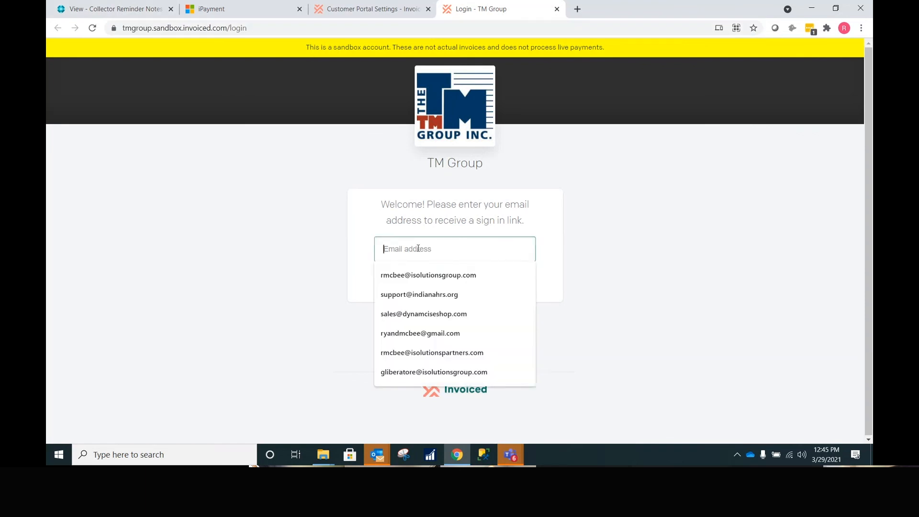
left_click(421, 274)
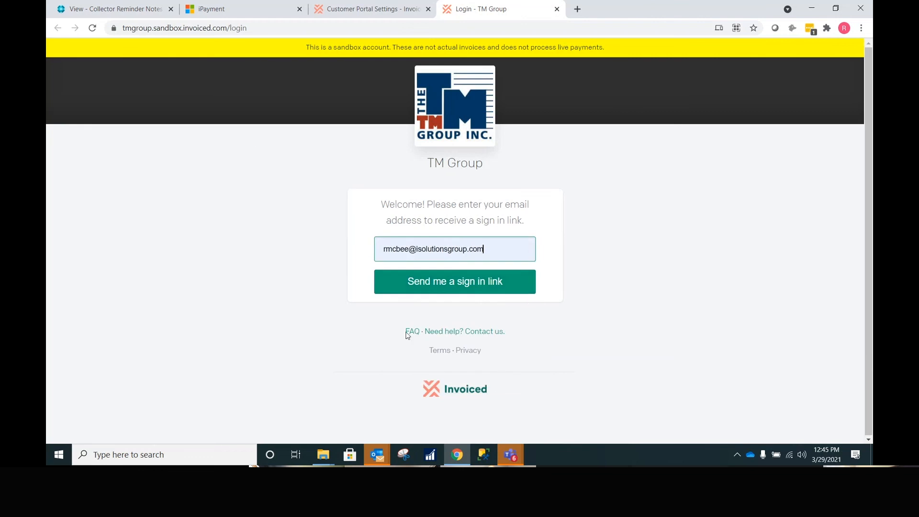
left_click(451, 287)
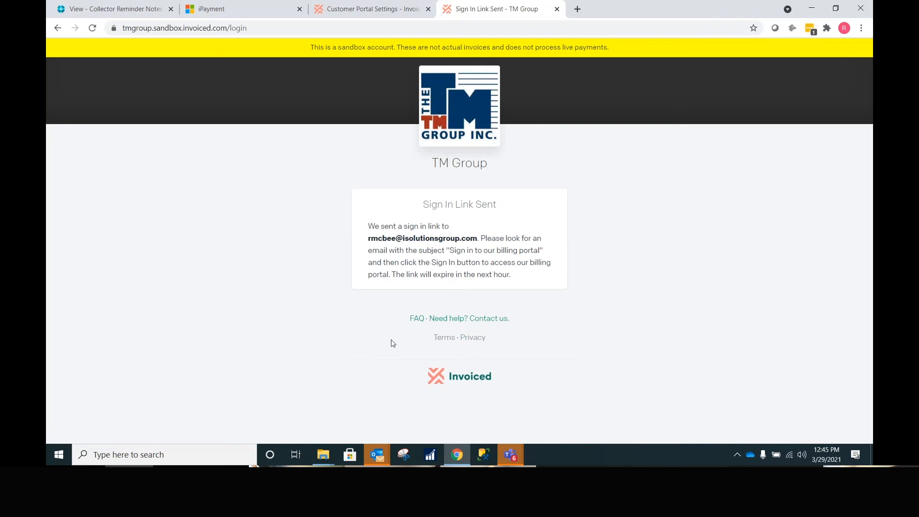
left_click(385, 461)
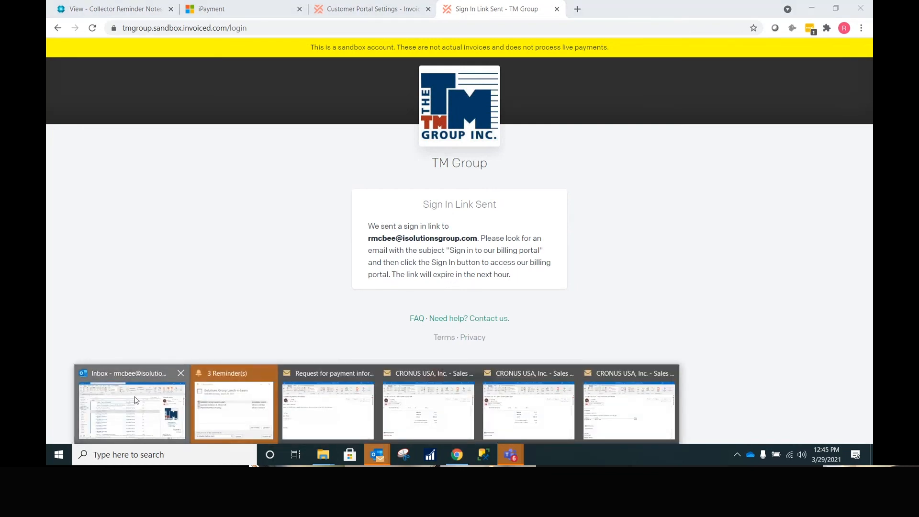
left_click(132, 407)
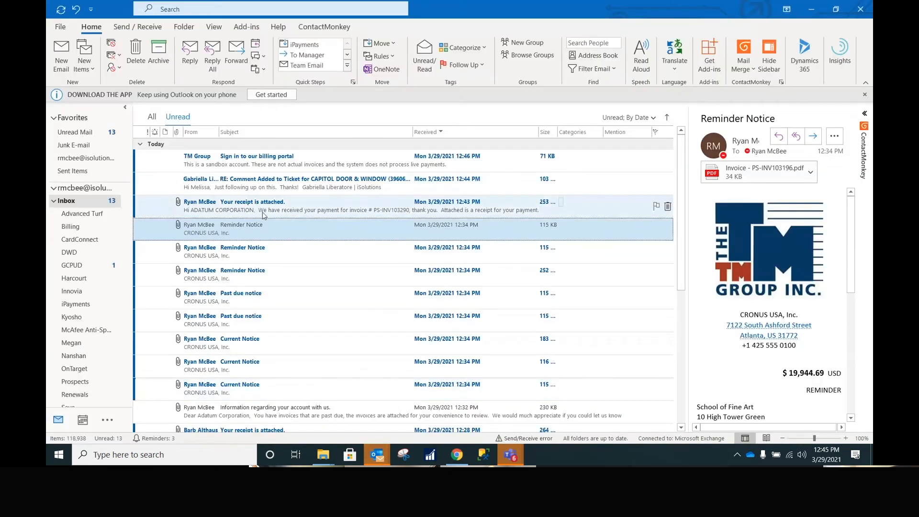
- Sign in as Adatum from the portal email, then view the Activity invoice list with $1,378.85 open
double_click(317, 159)
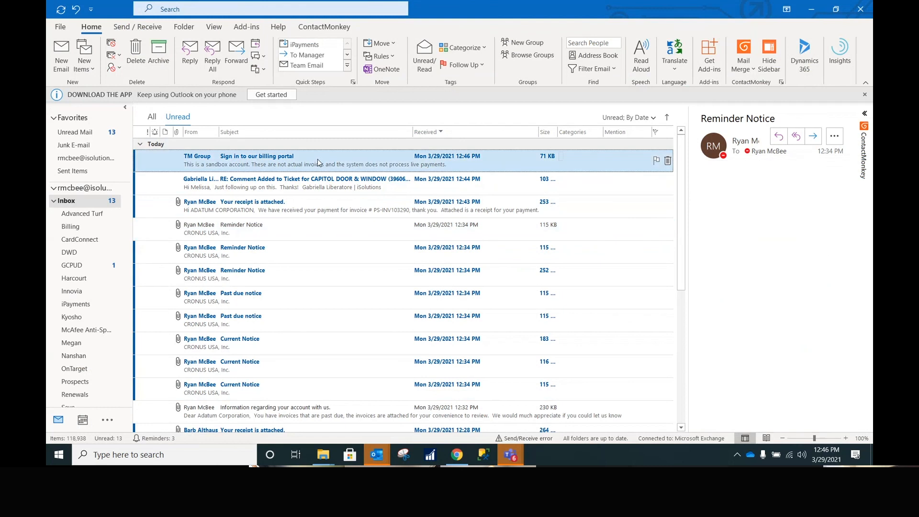
right_click(439, 217)
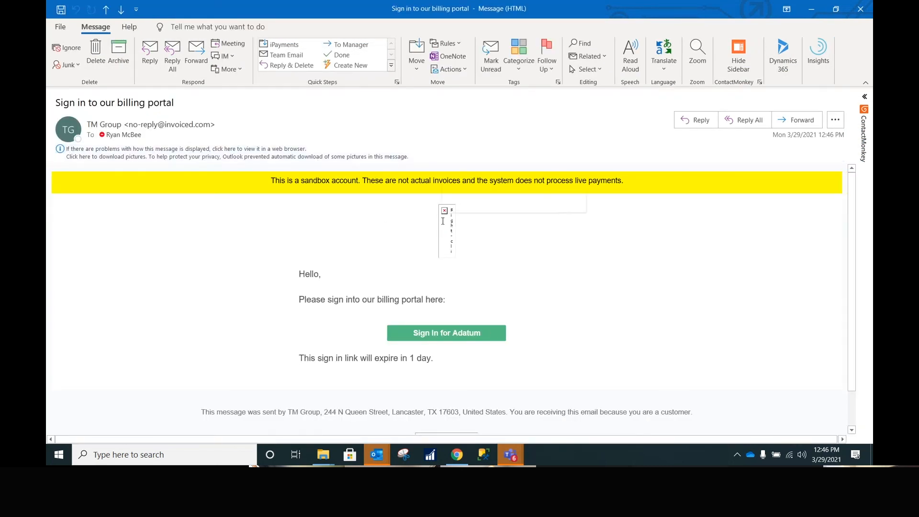
left_click(473, 296)
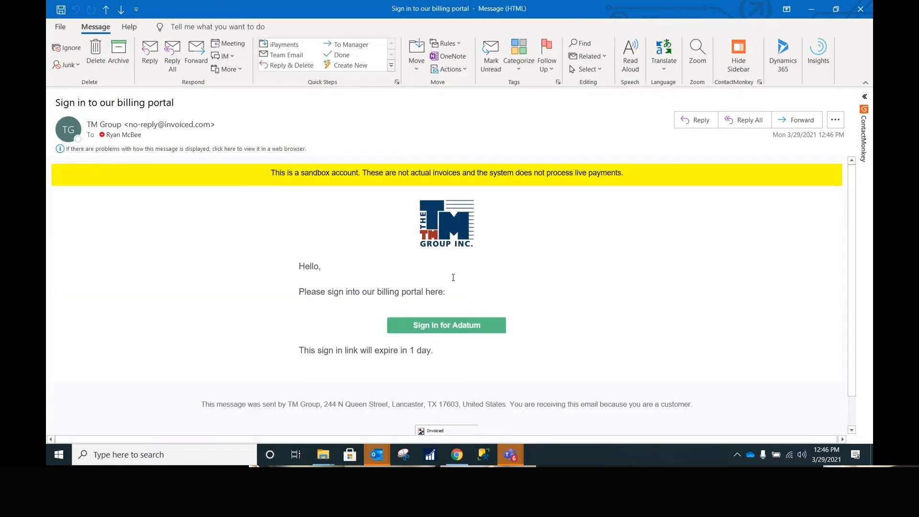
left_click(445, 326)
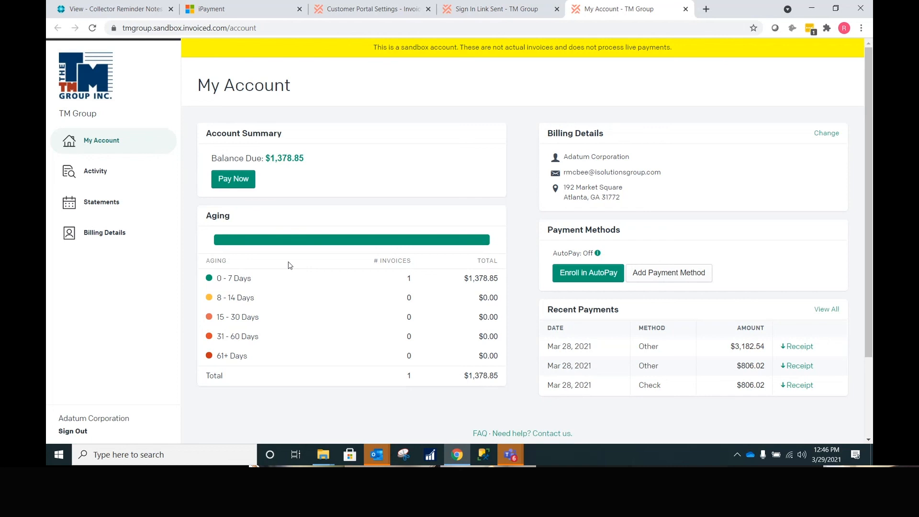
left_click(95, 170)
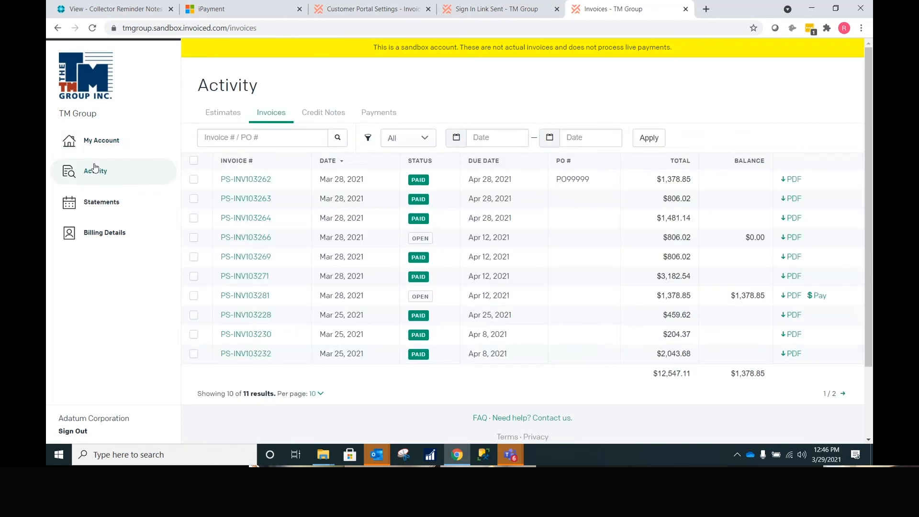